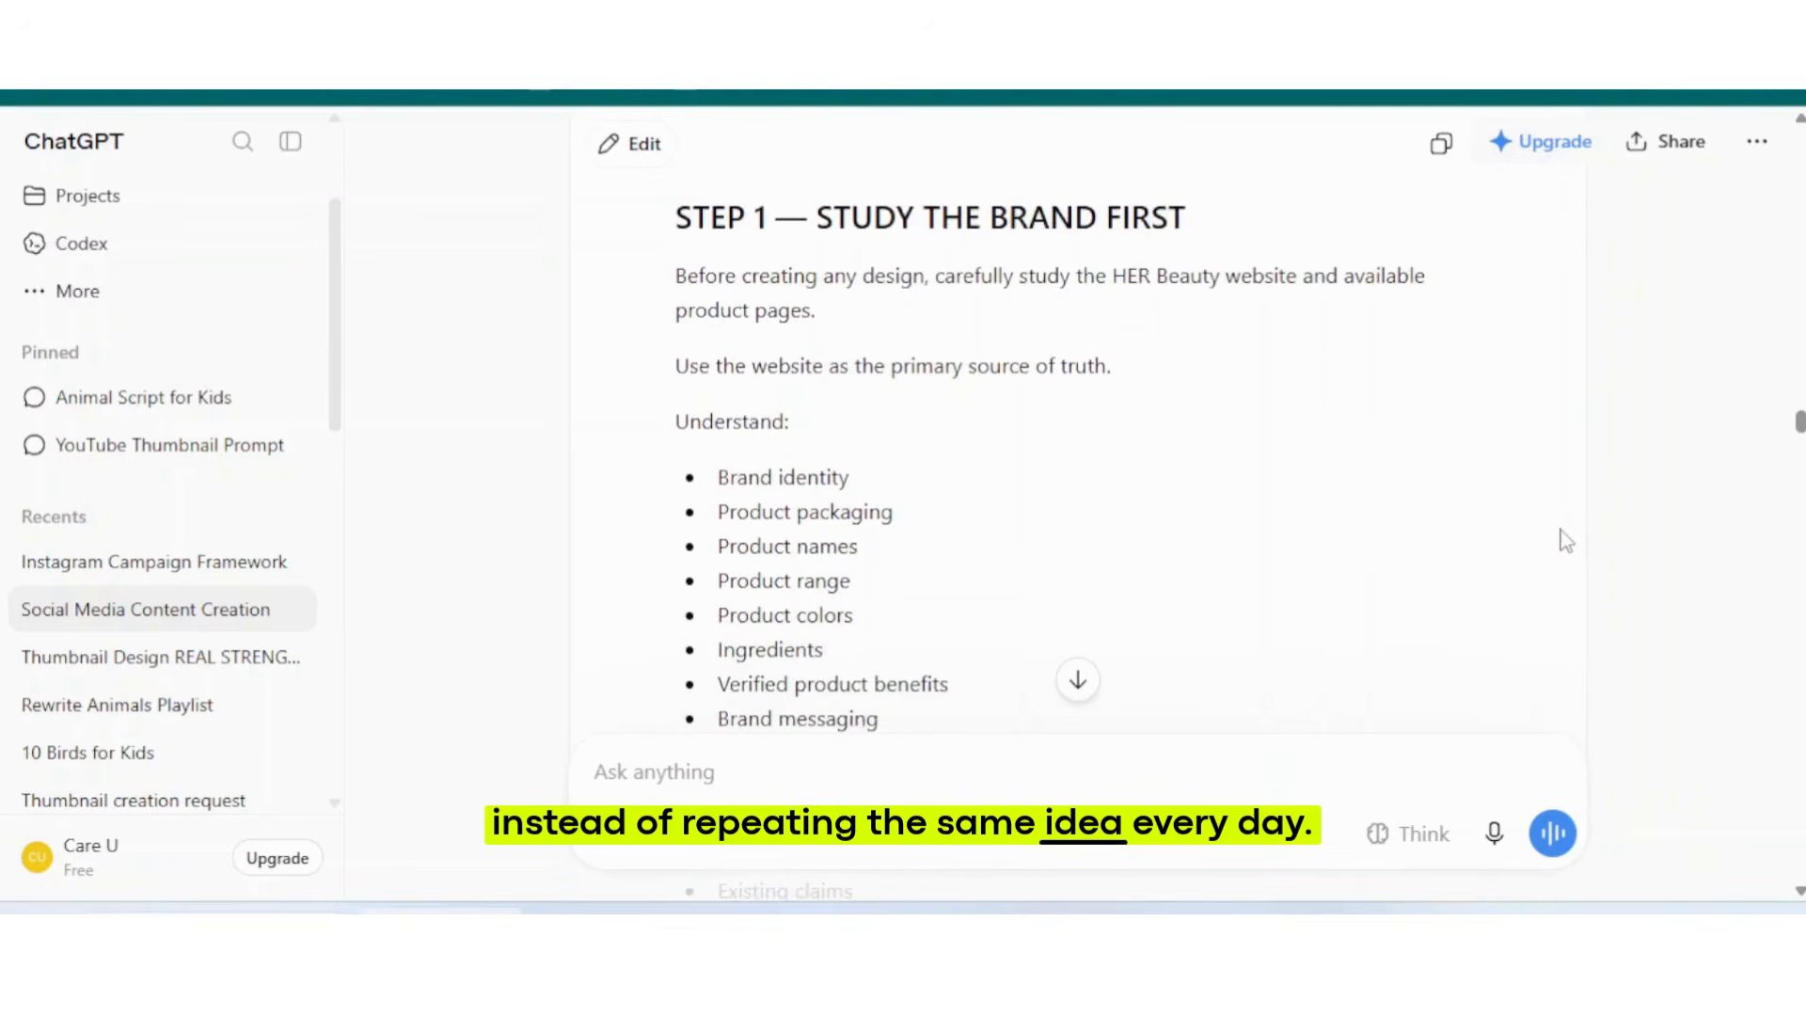
- Read through the HER Beauty campaign prompt from the brand study section to the overall creative direction
scroll(1565, 539, "down", 3)
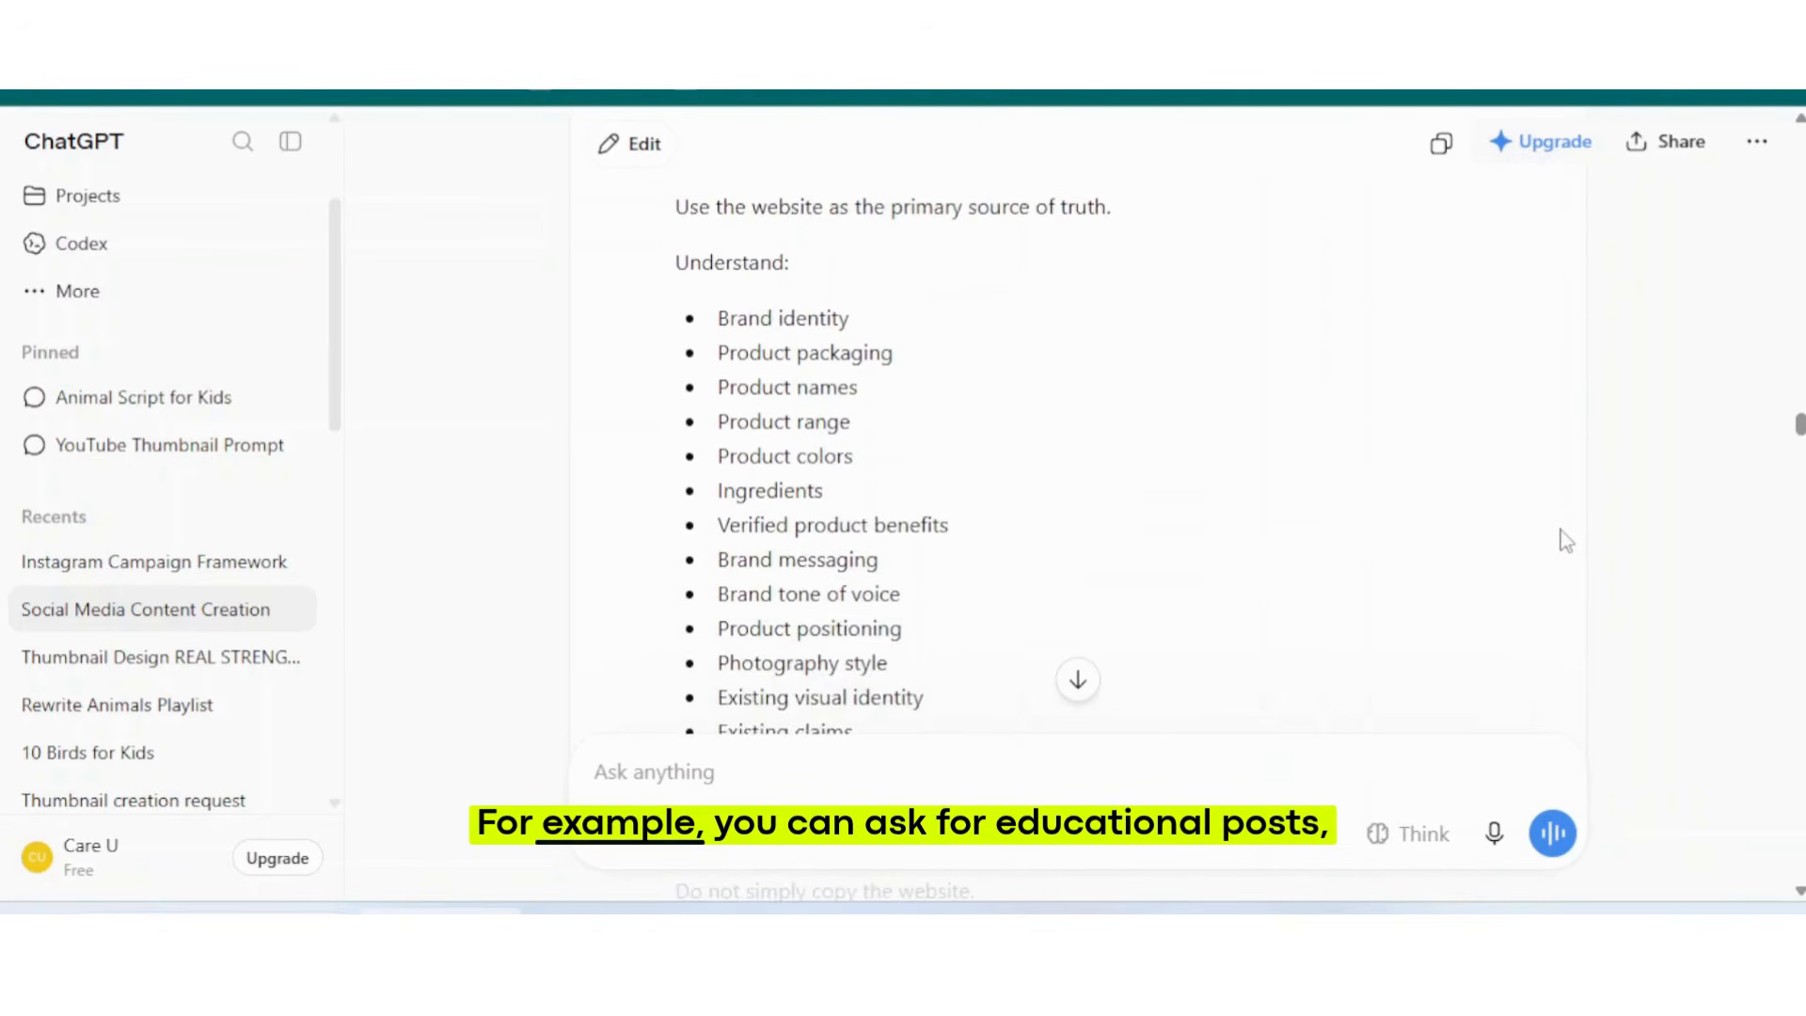
scroll(1565, 540, "down", 3)
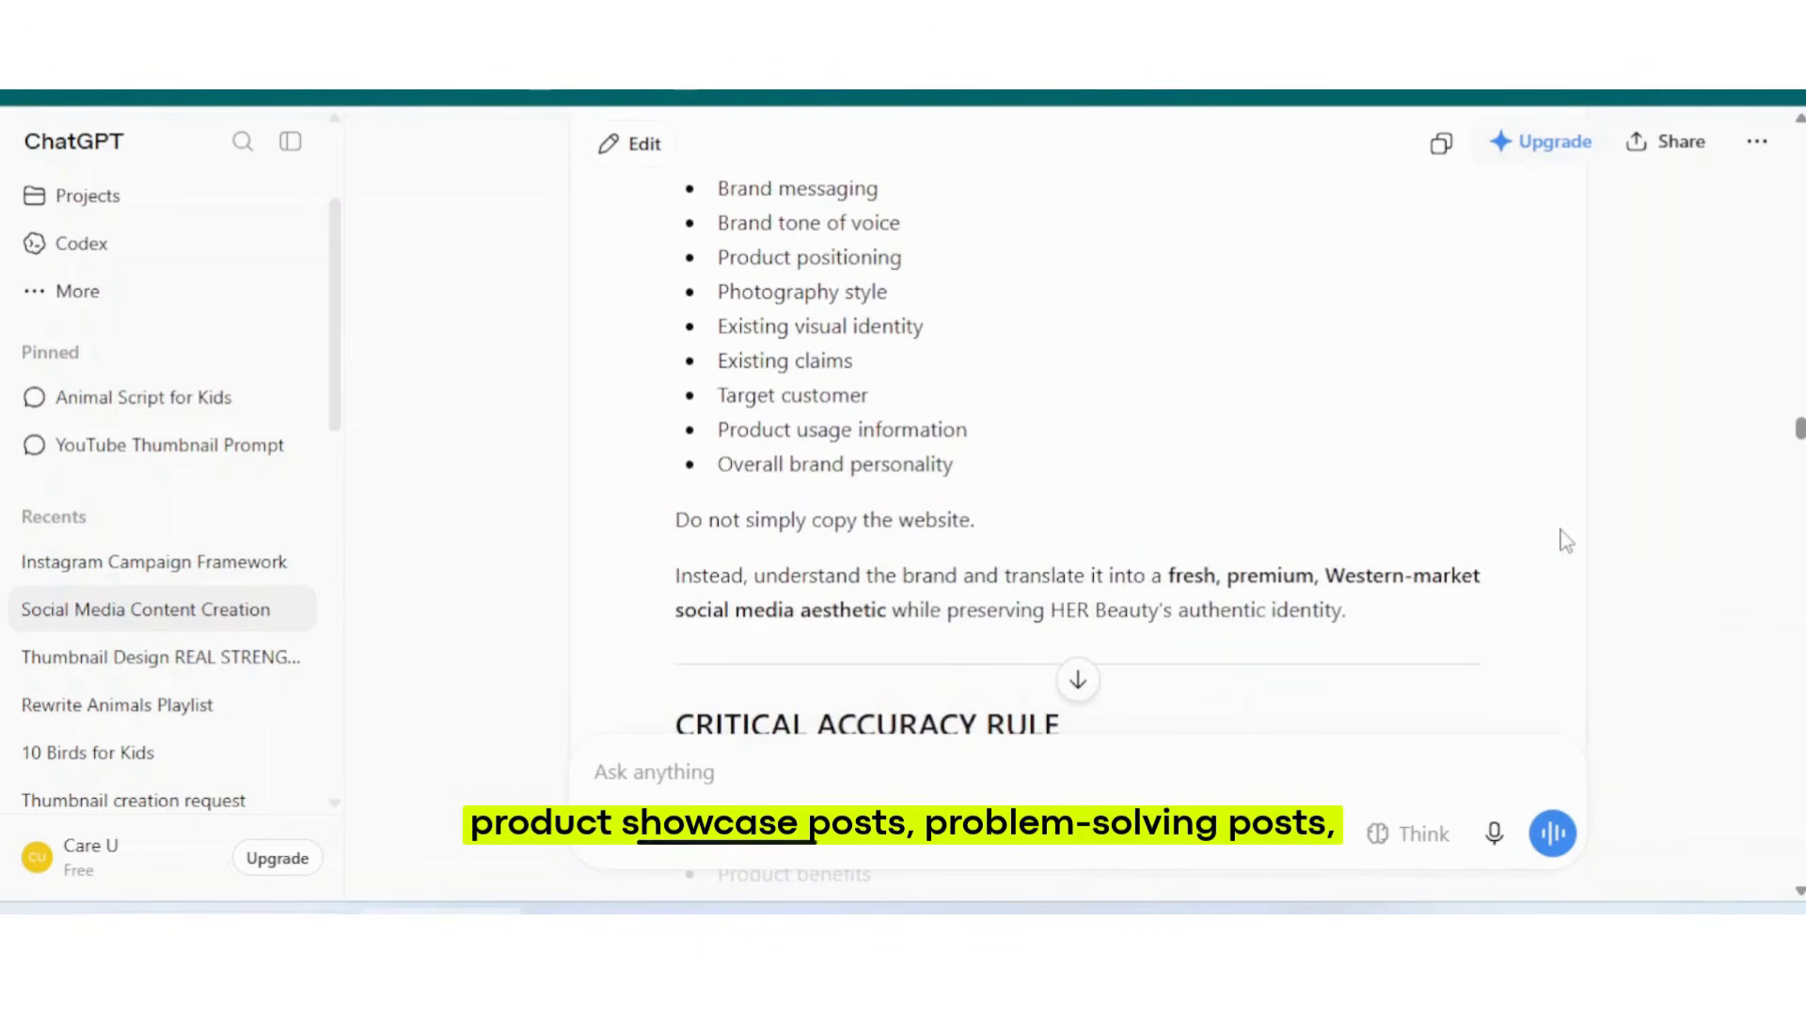
scroll(1564, 539, "down", 3)
scroll(1565, 539, "down", 3)
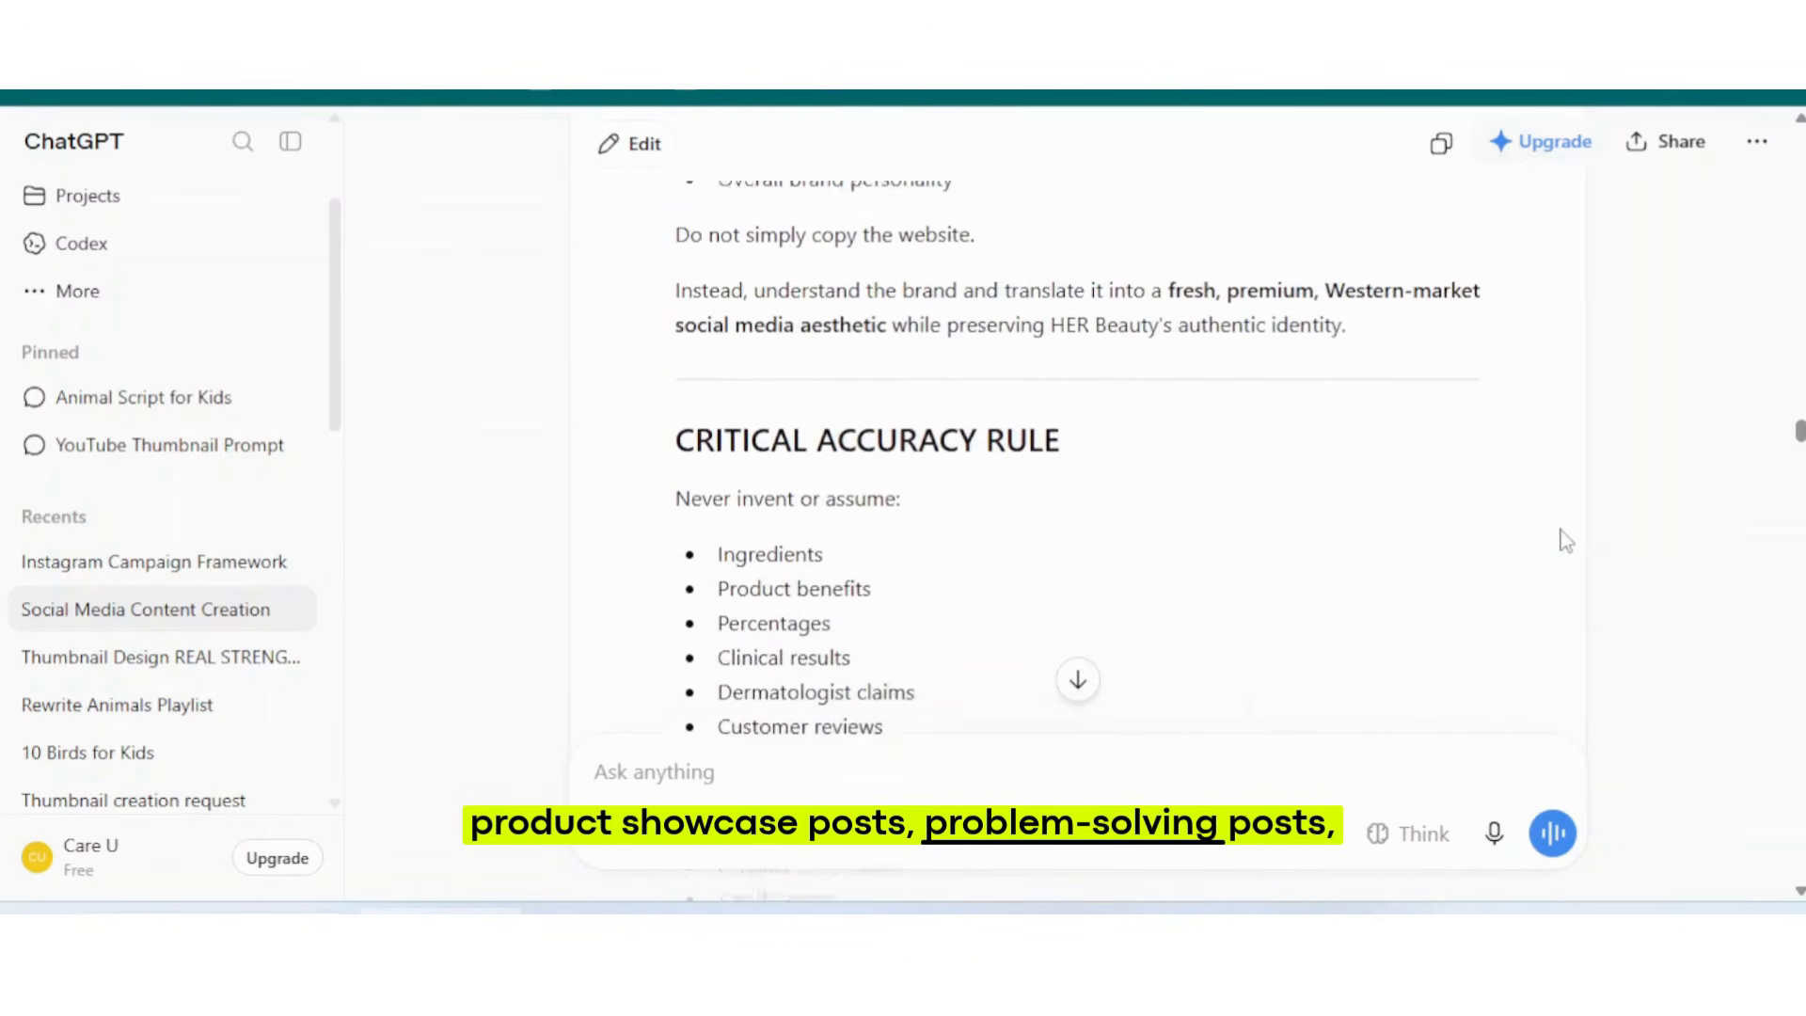
scroll(1564, 540, "down", 4)
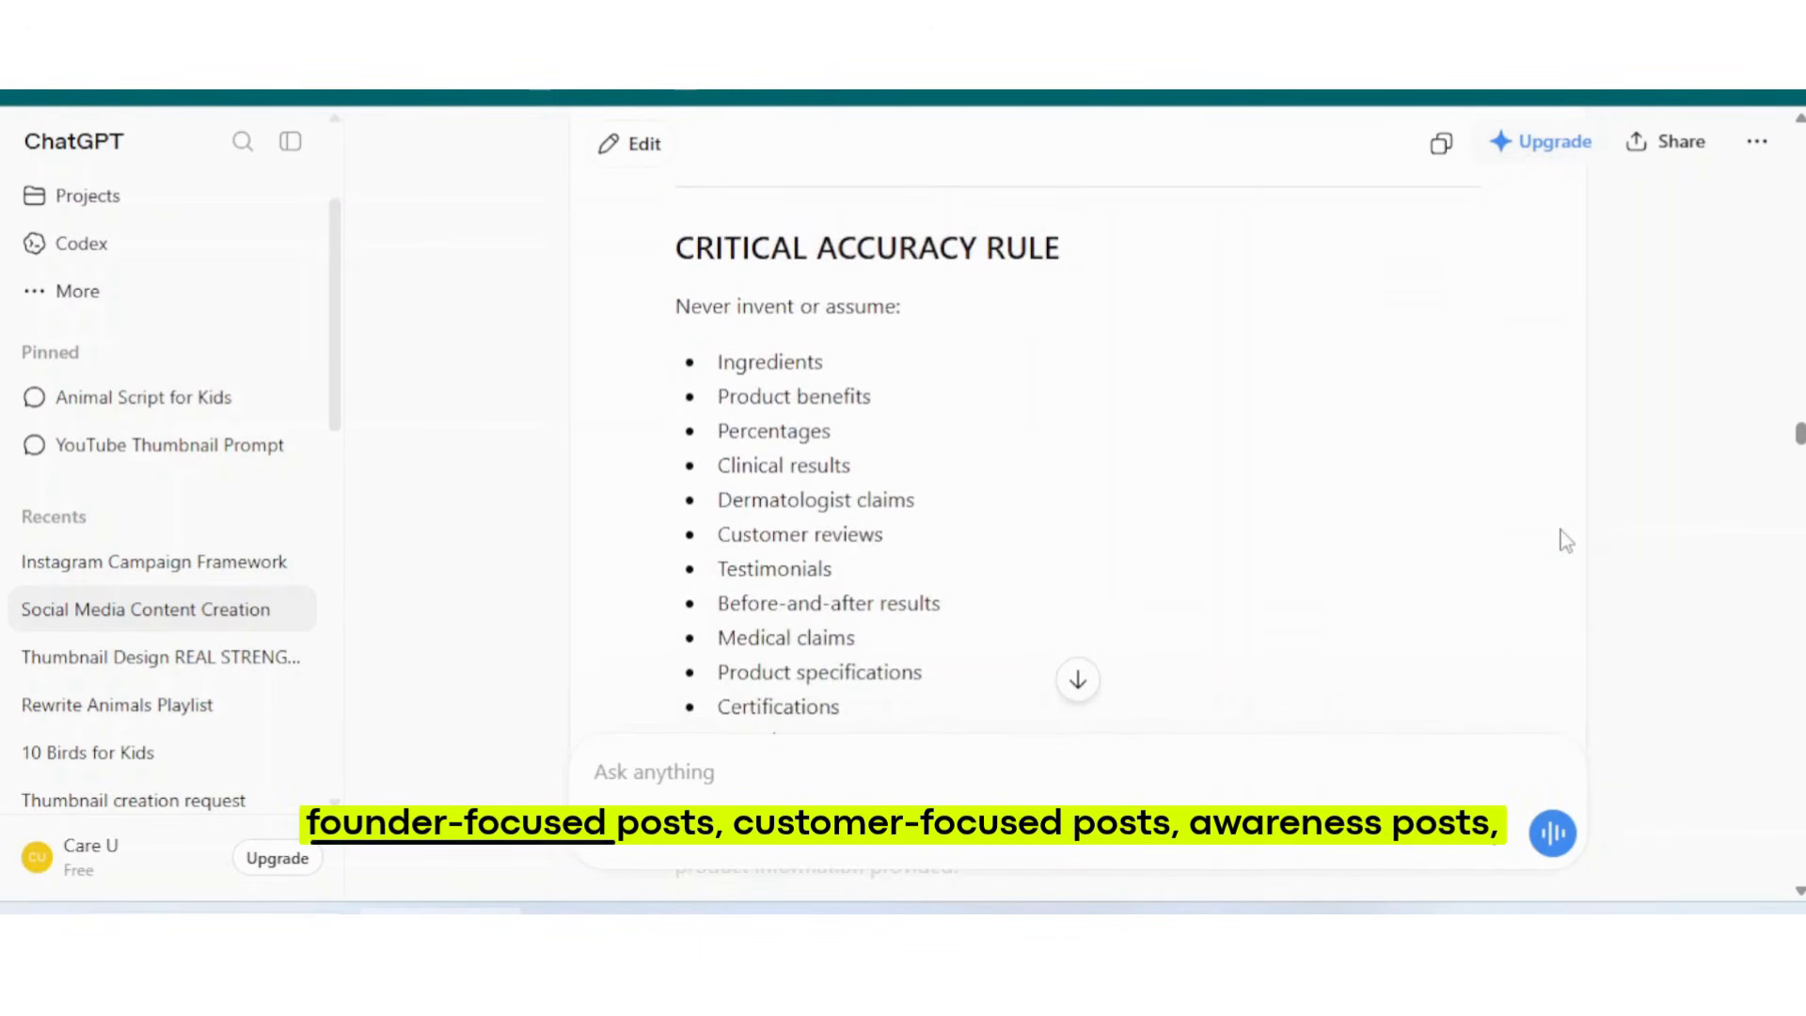
scroll(1564, 540, "down", 5)
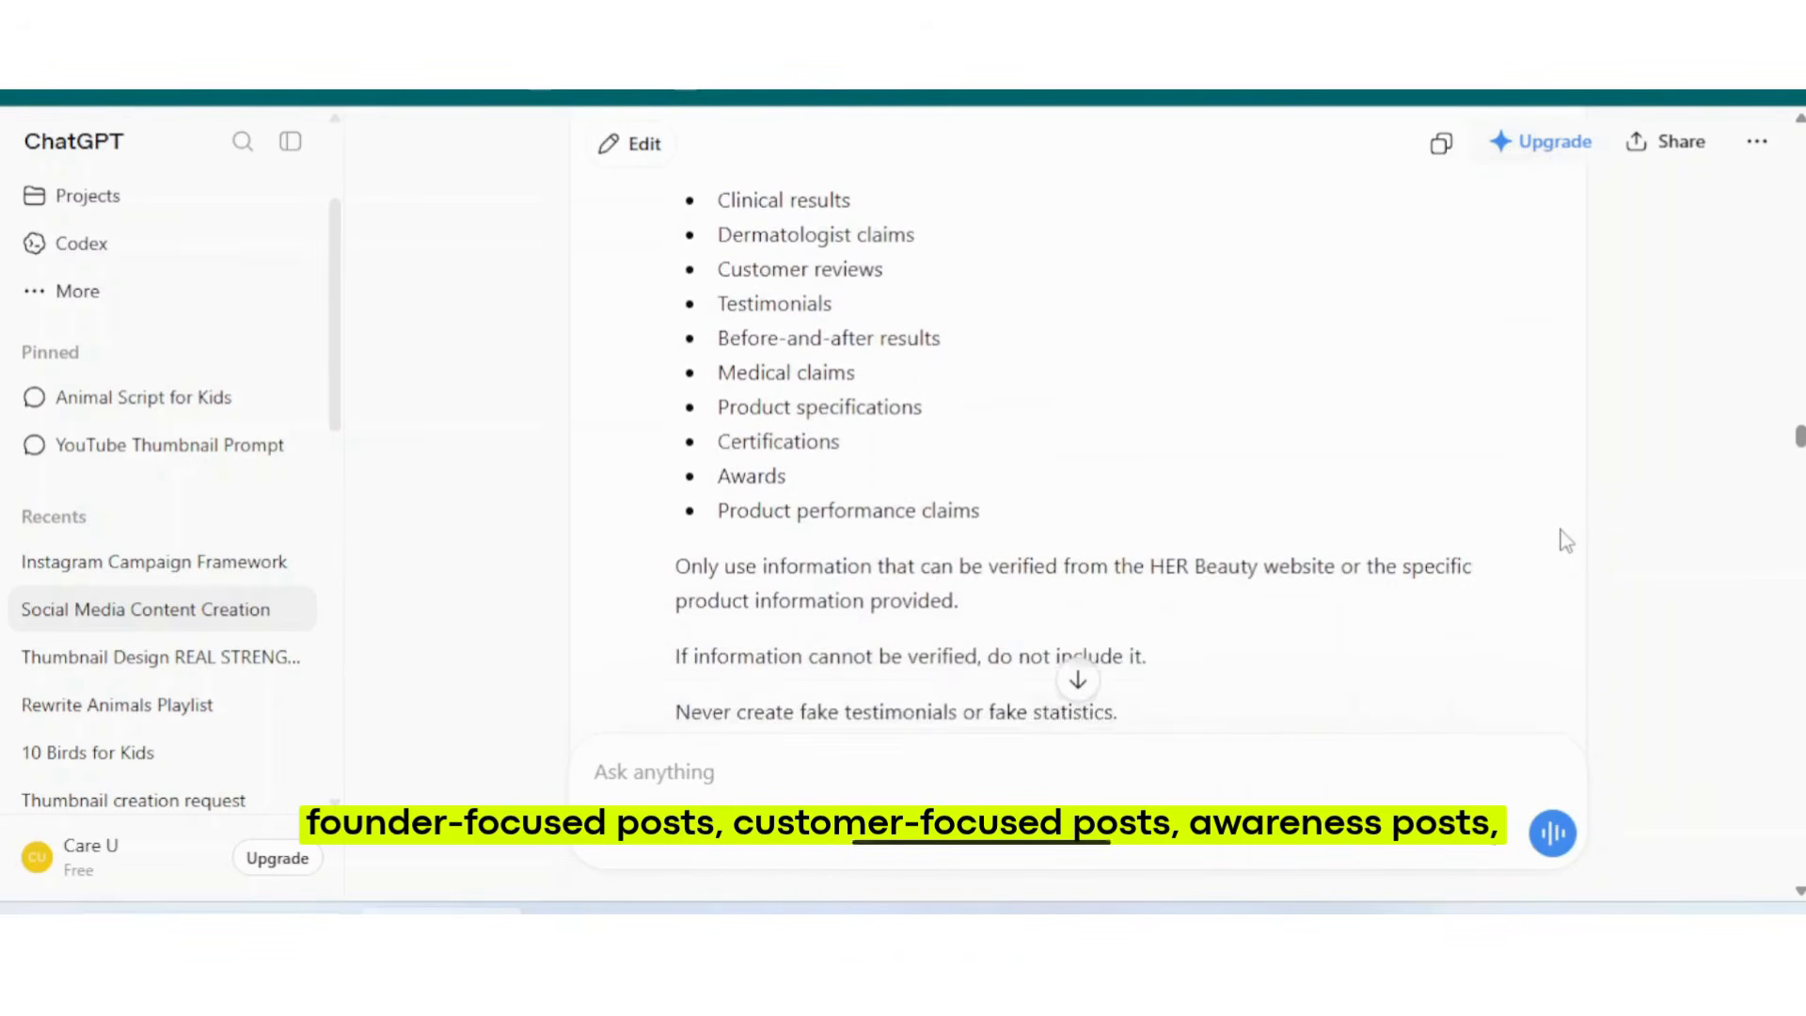
scroll(1567, 540, "down", 3)
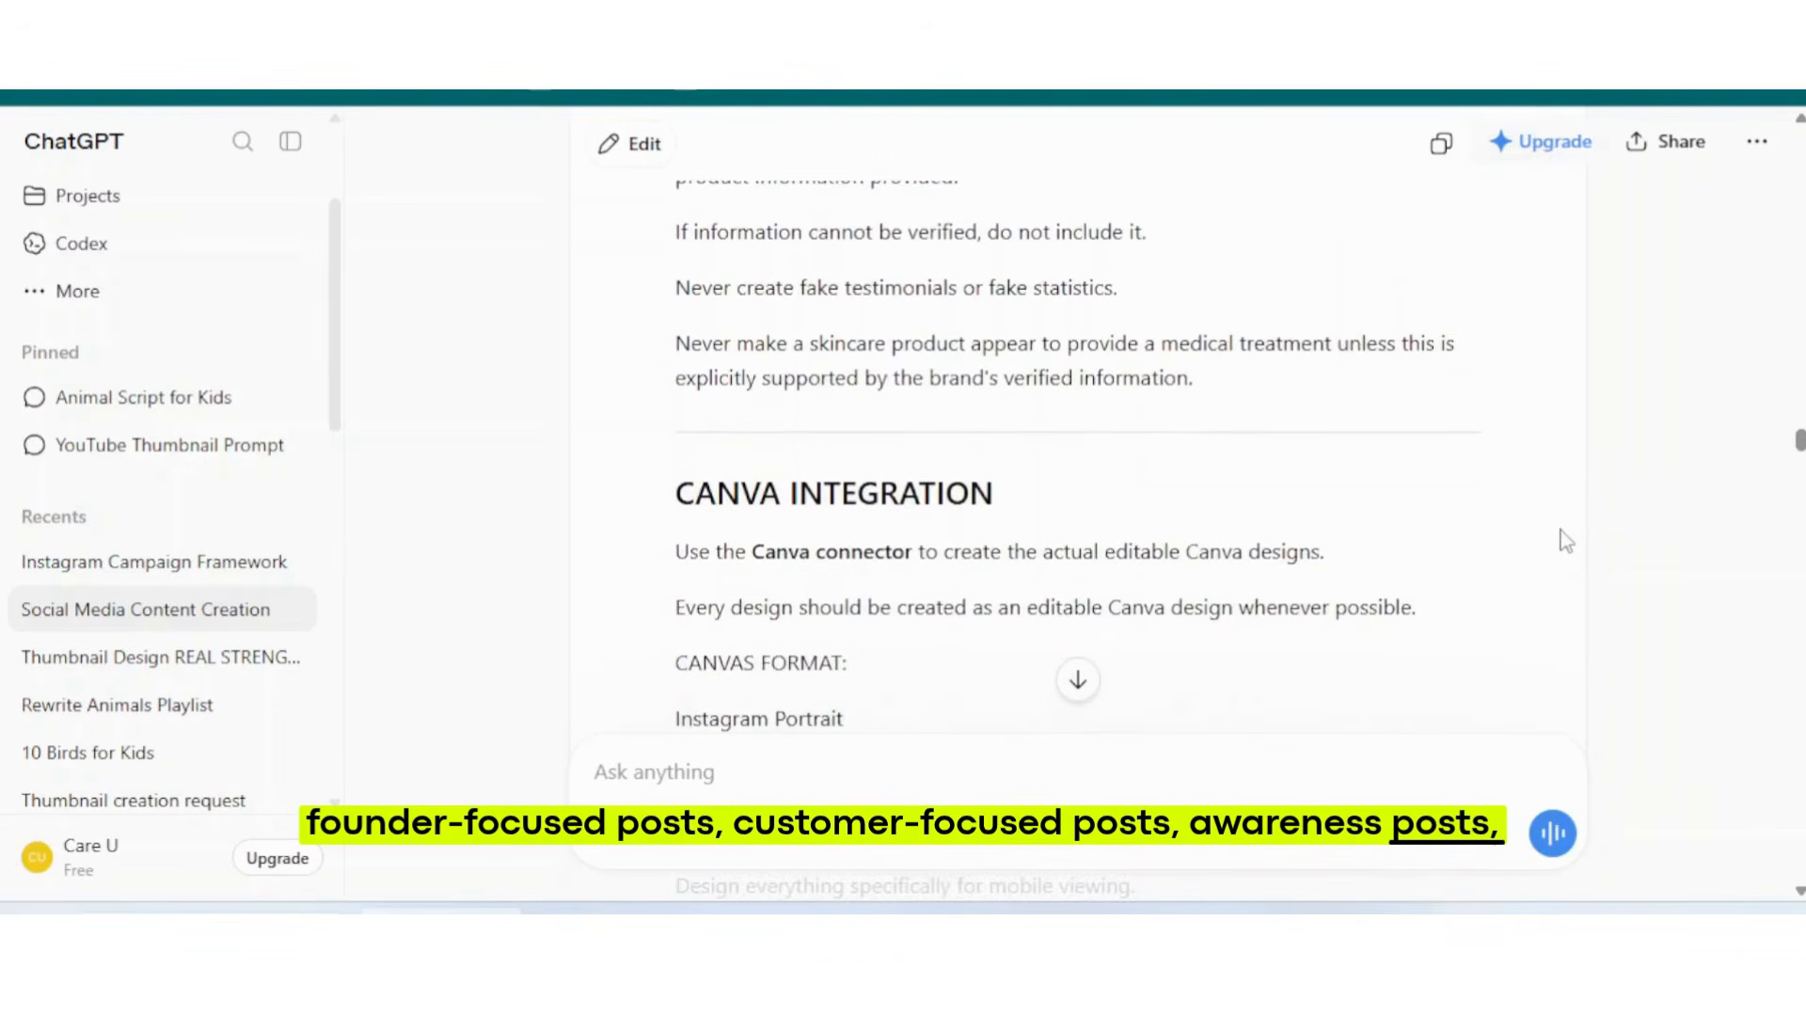
scroll(1566, 541, "down", 3)
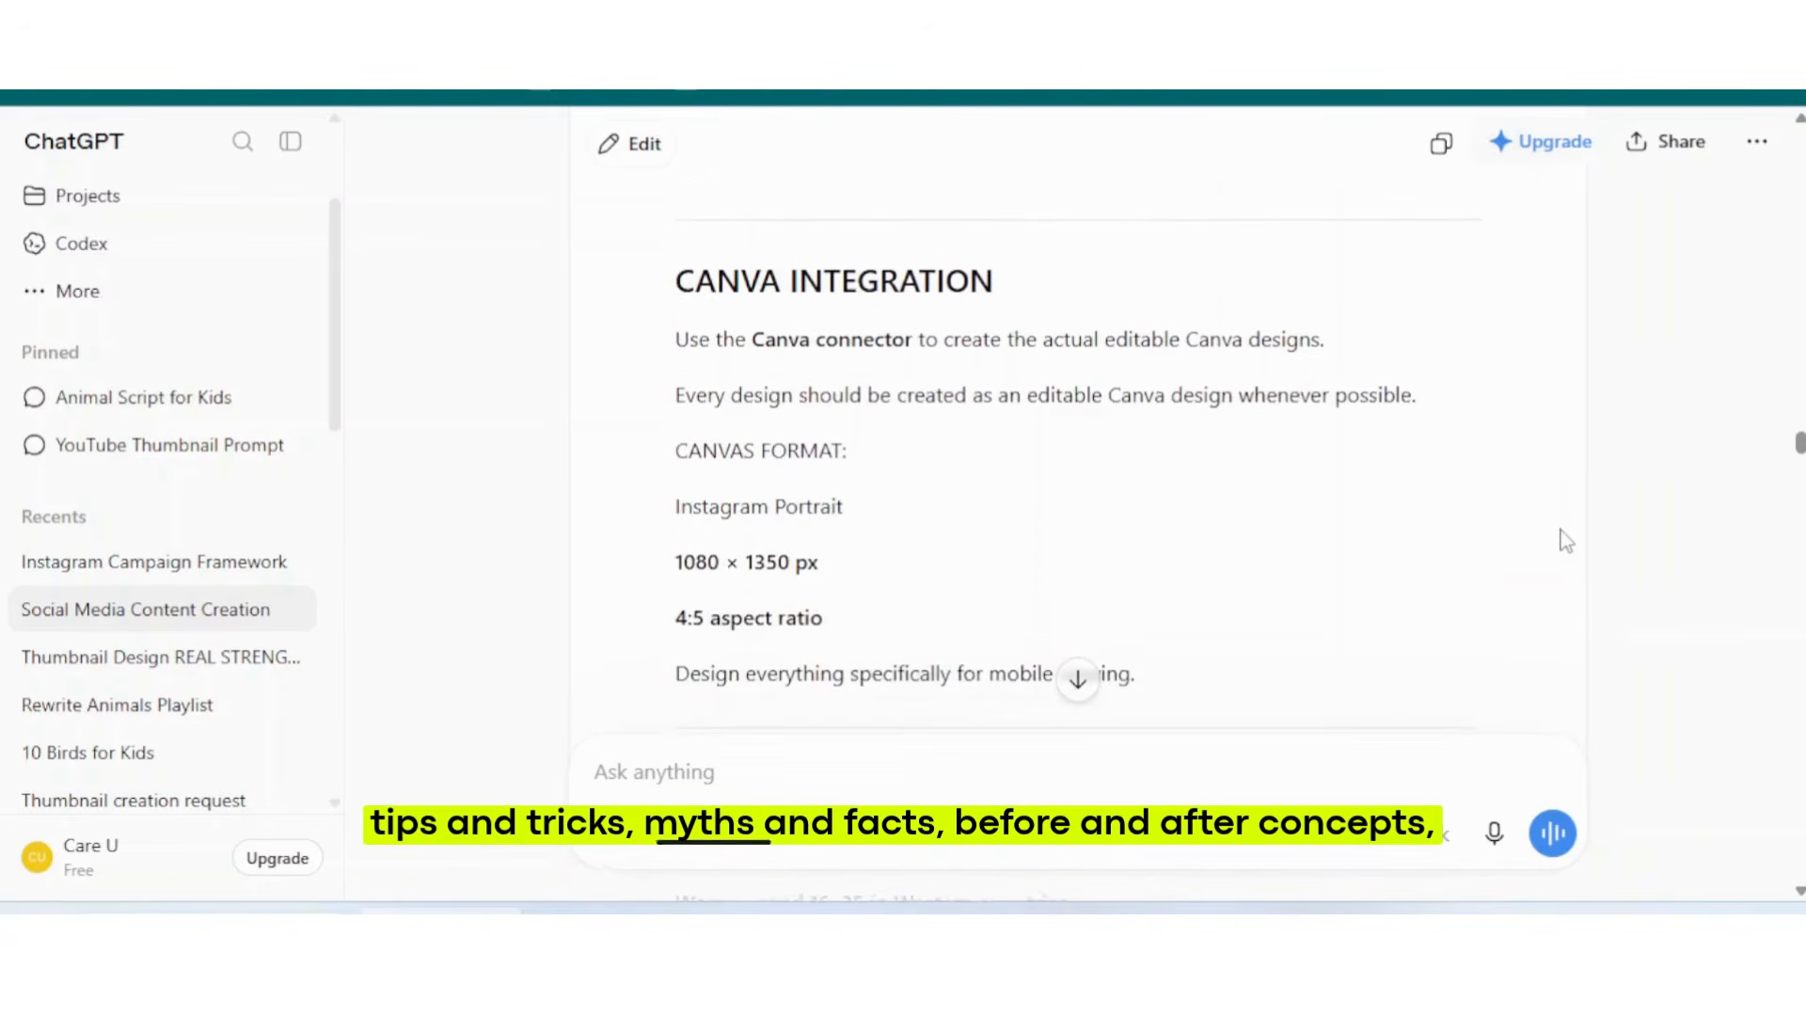
scroll(1566, 541, "down", 2)
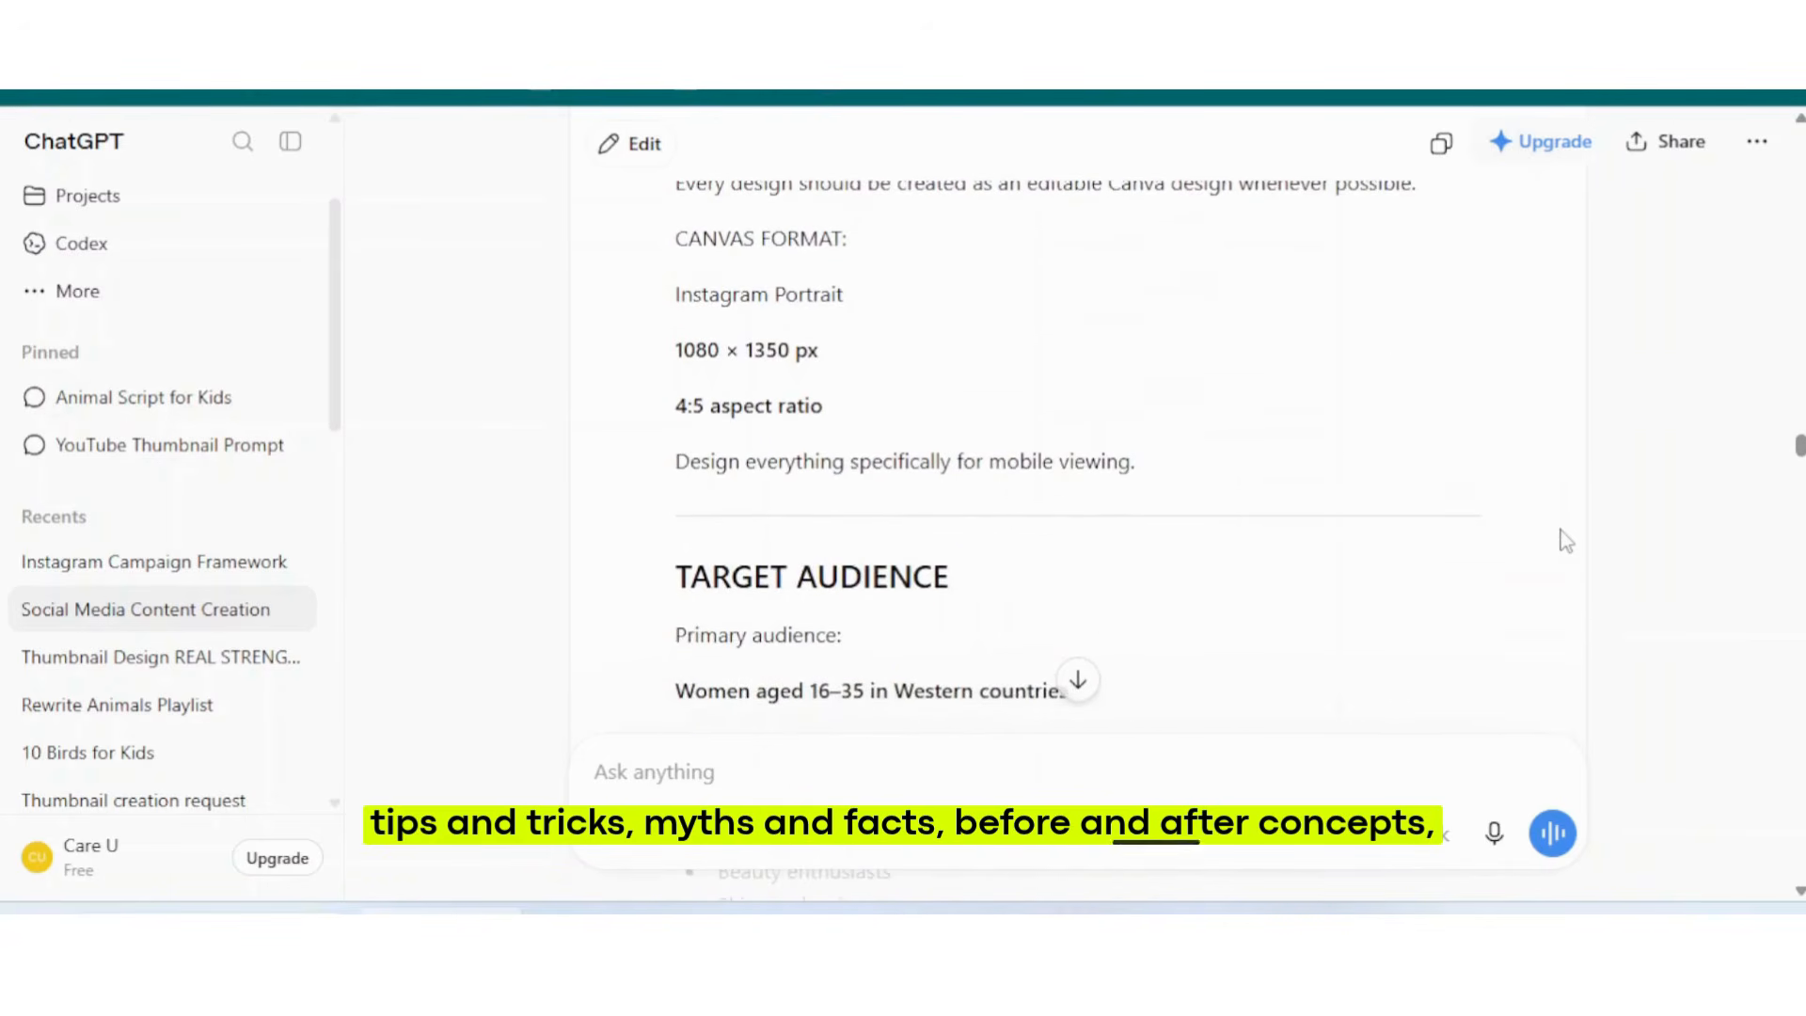
scroll(1567, 541, "down", 3)
scroll(1566, 541, "down", 1)
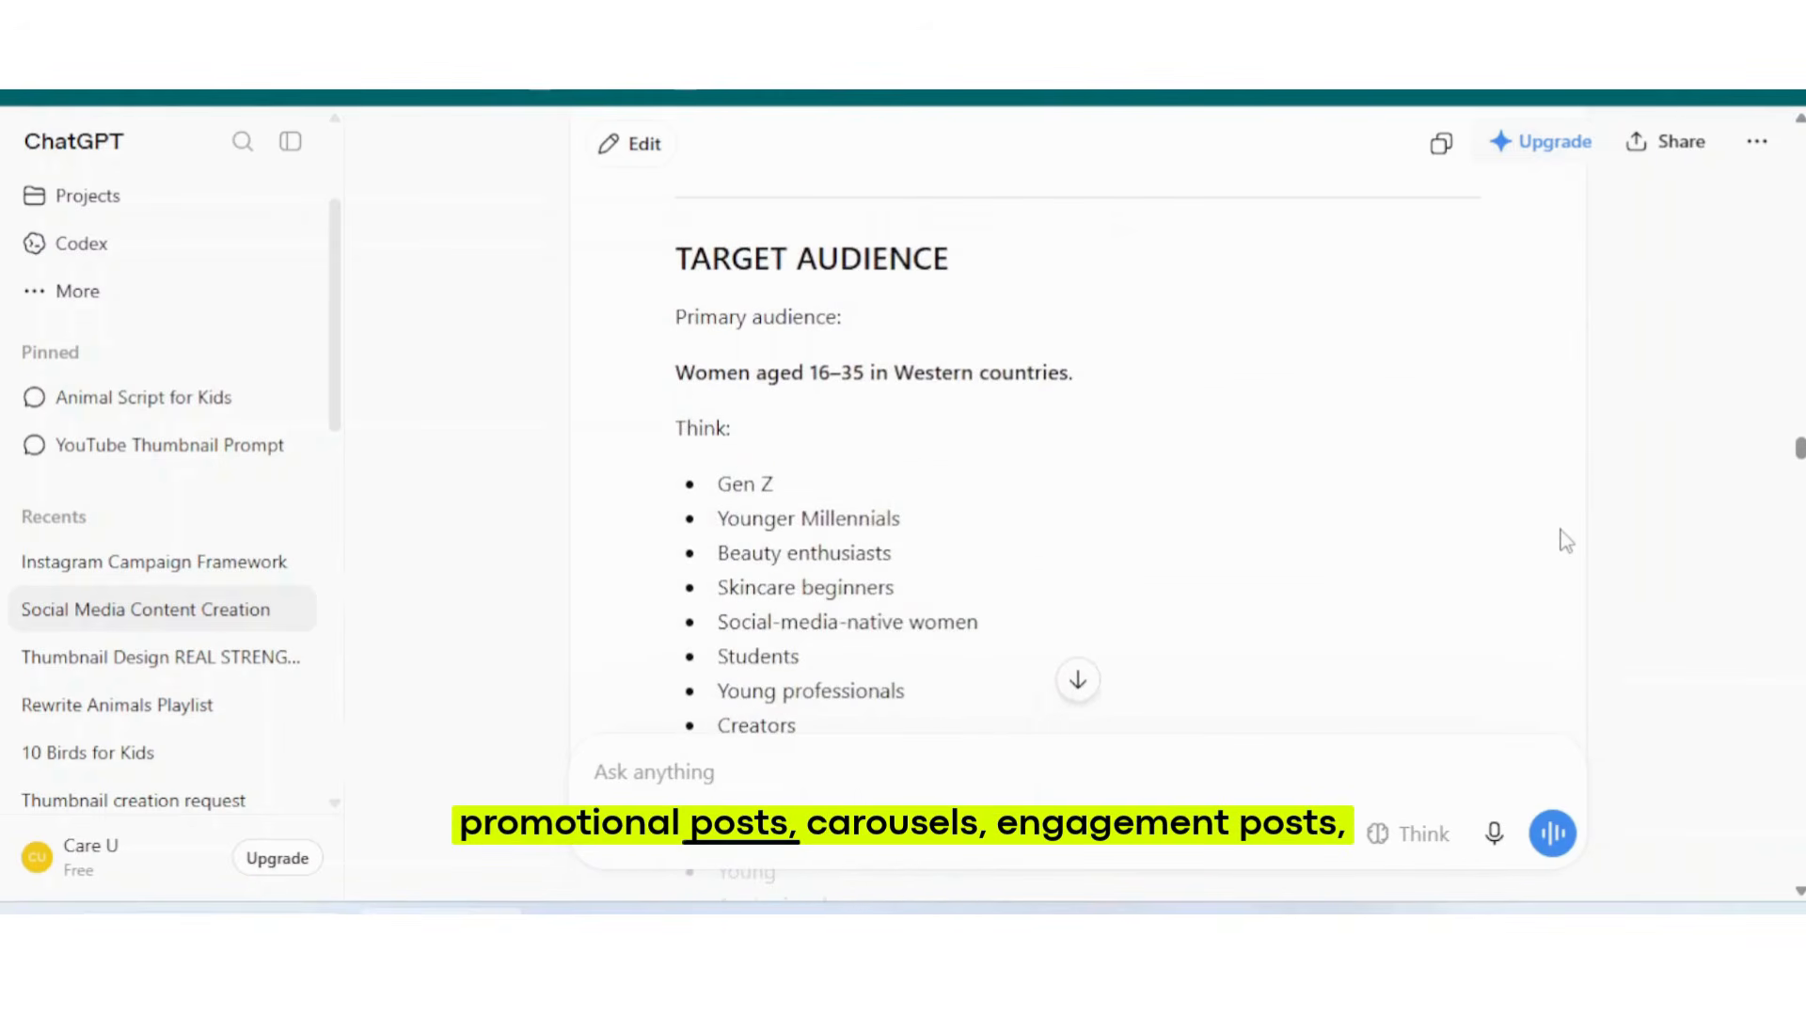
scroll(1566, 541, "down", 2)
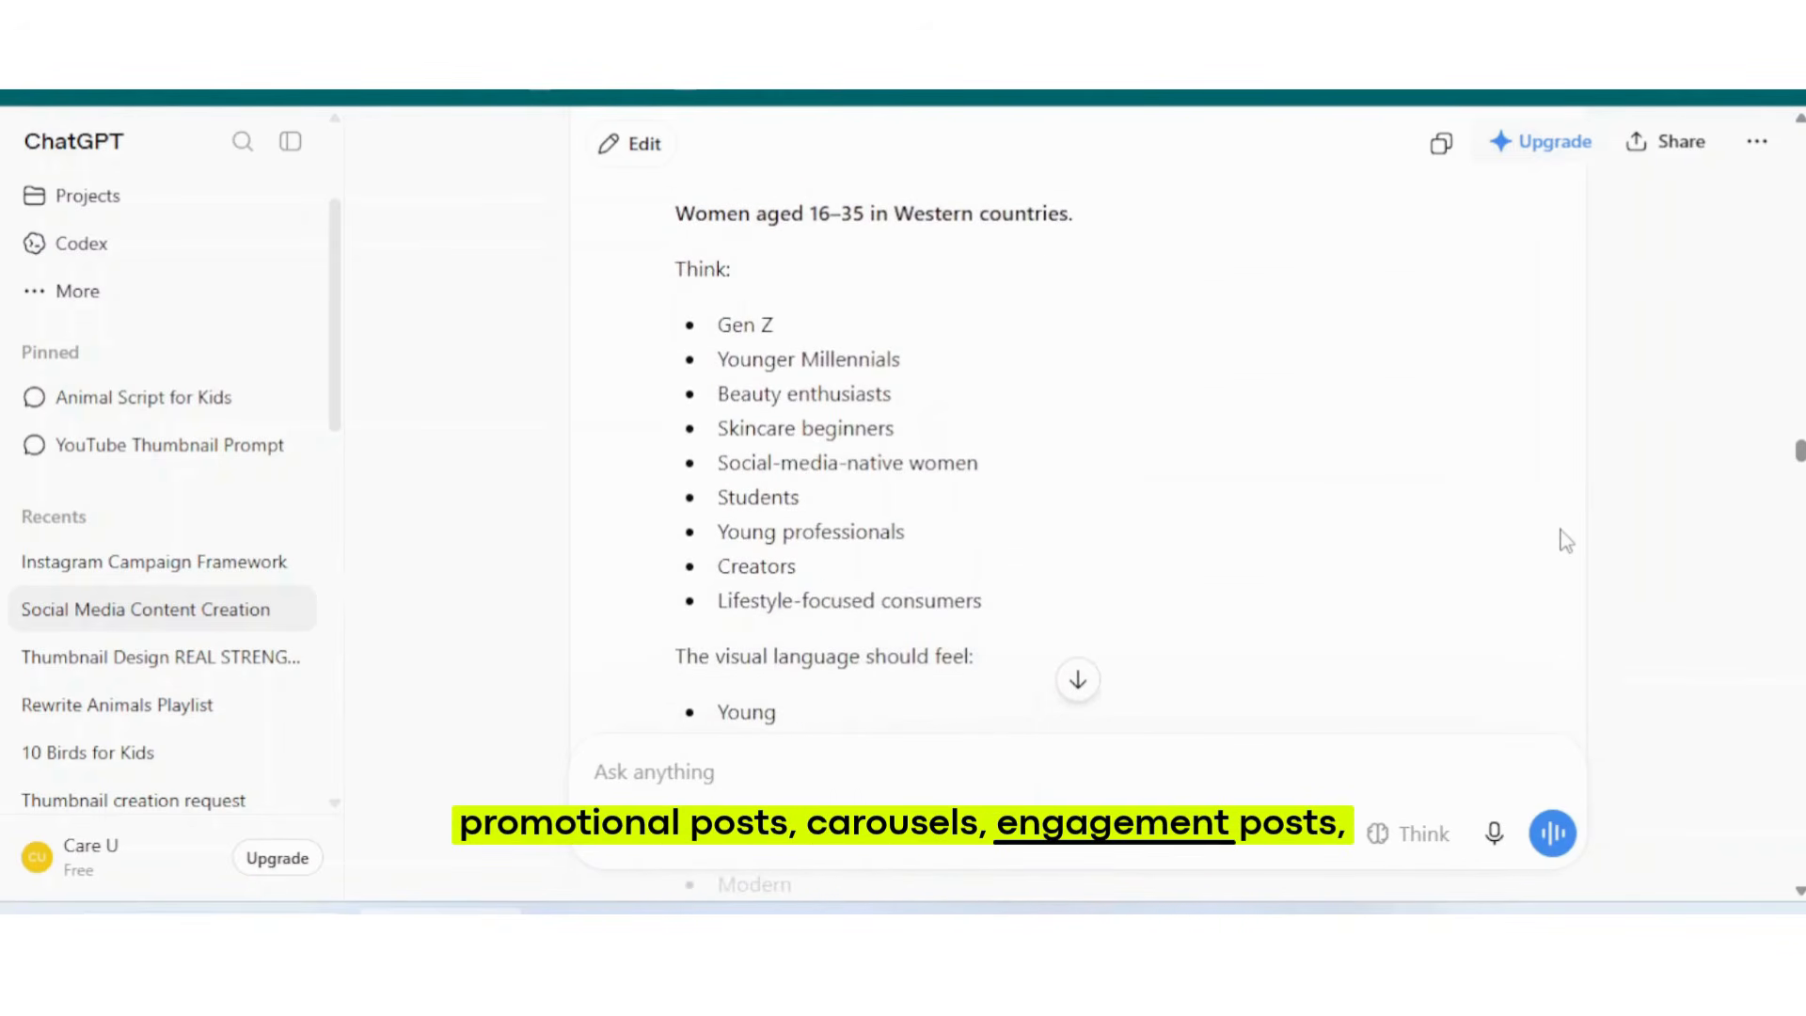
scroll(1567, 541, "down", 3)
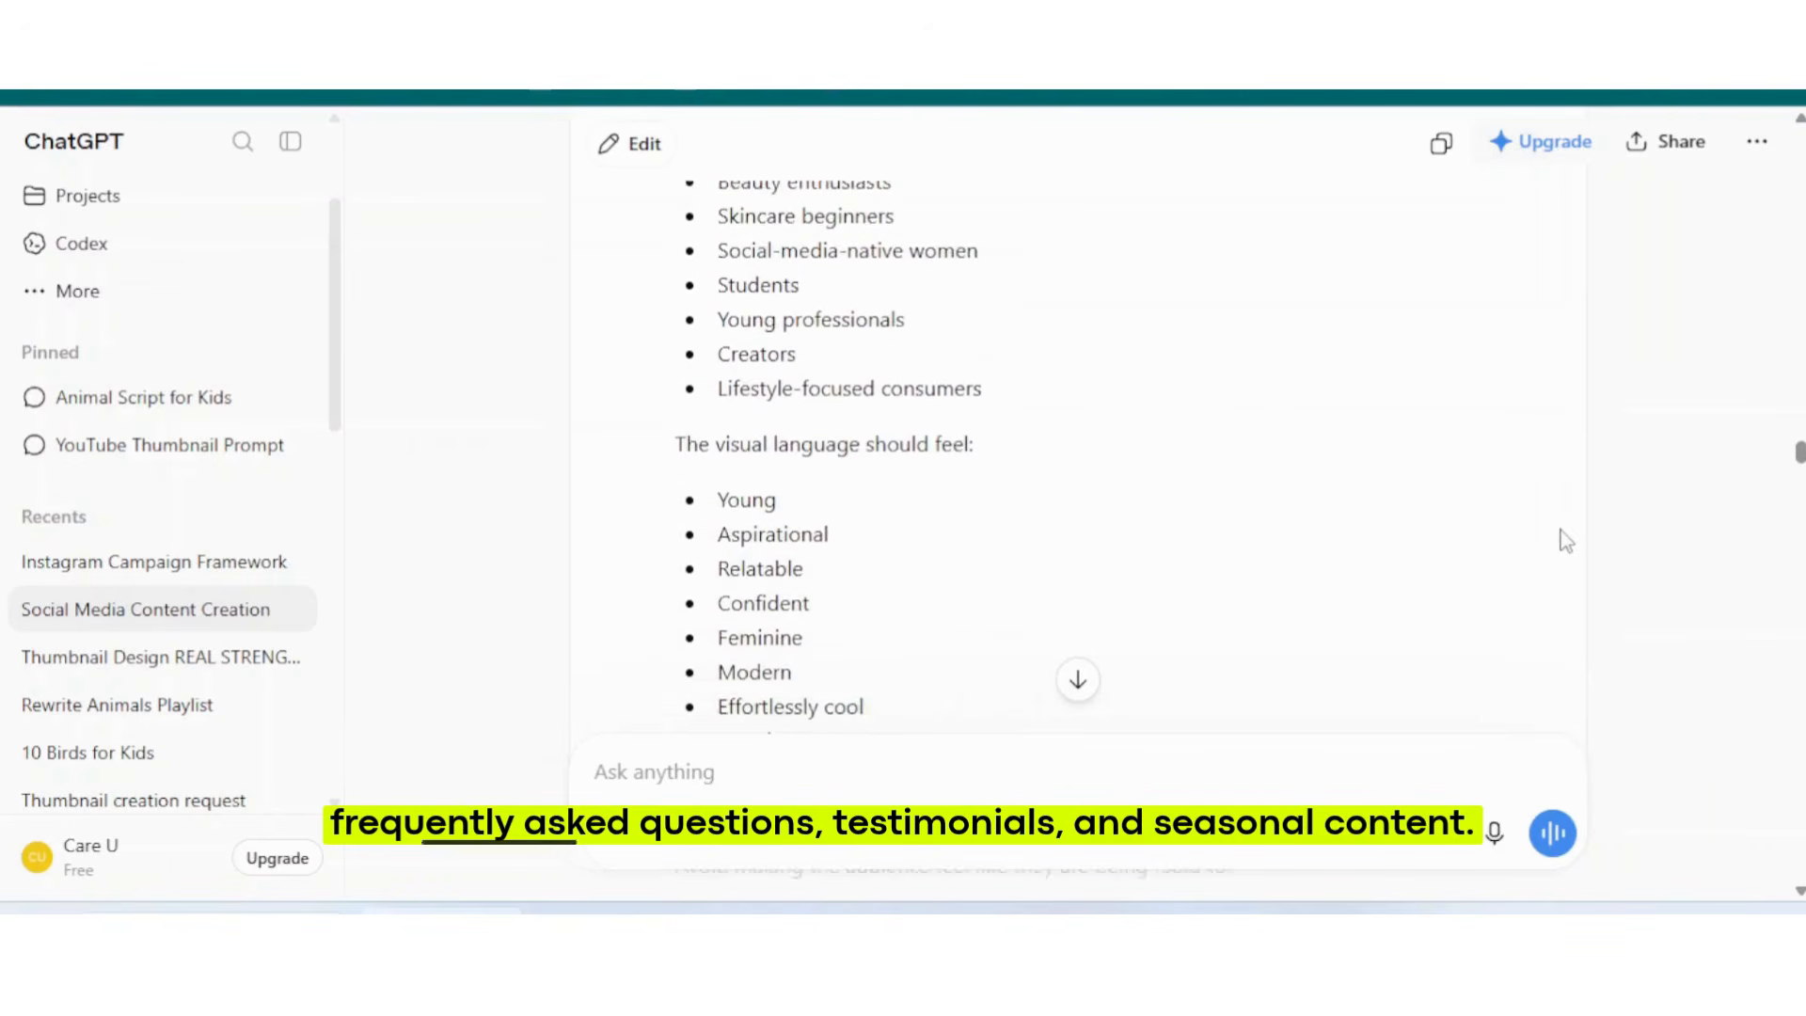
scroll(1567, 541, "down", 3)
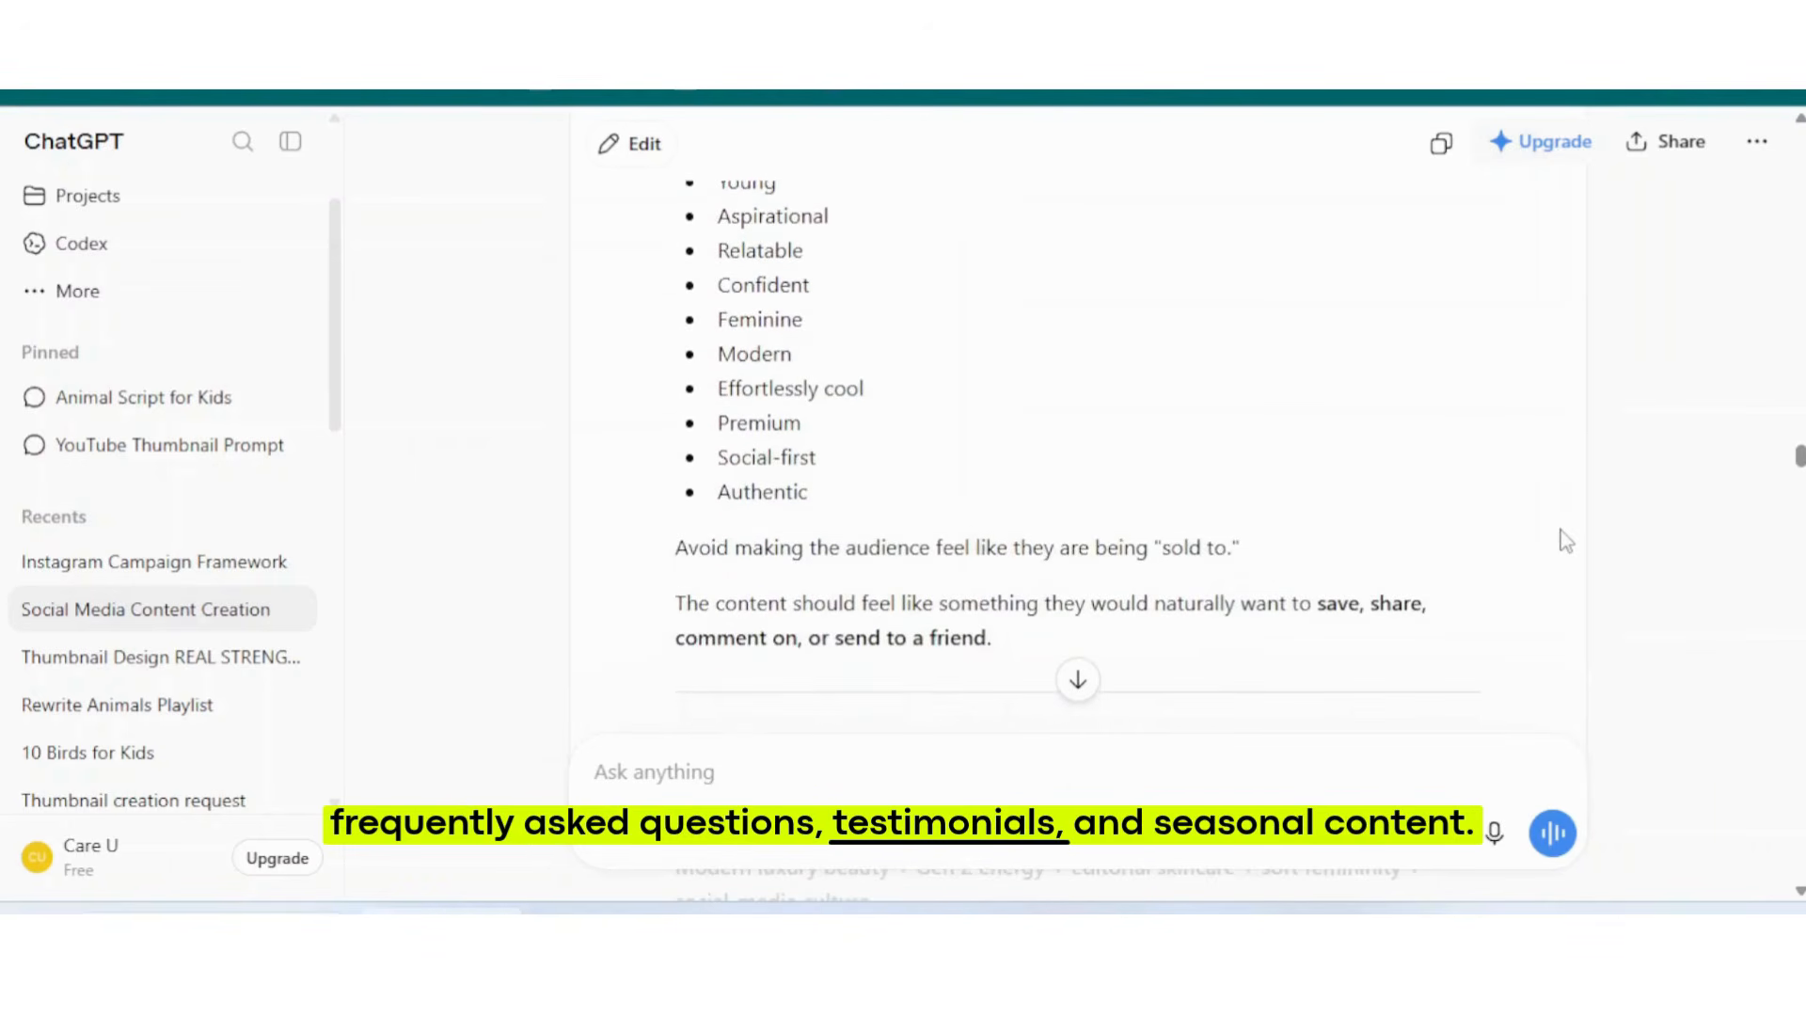
scroll(1566, 540, "down", 4)
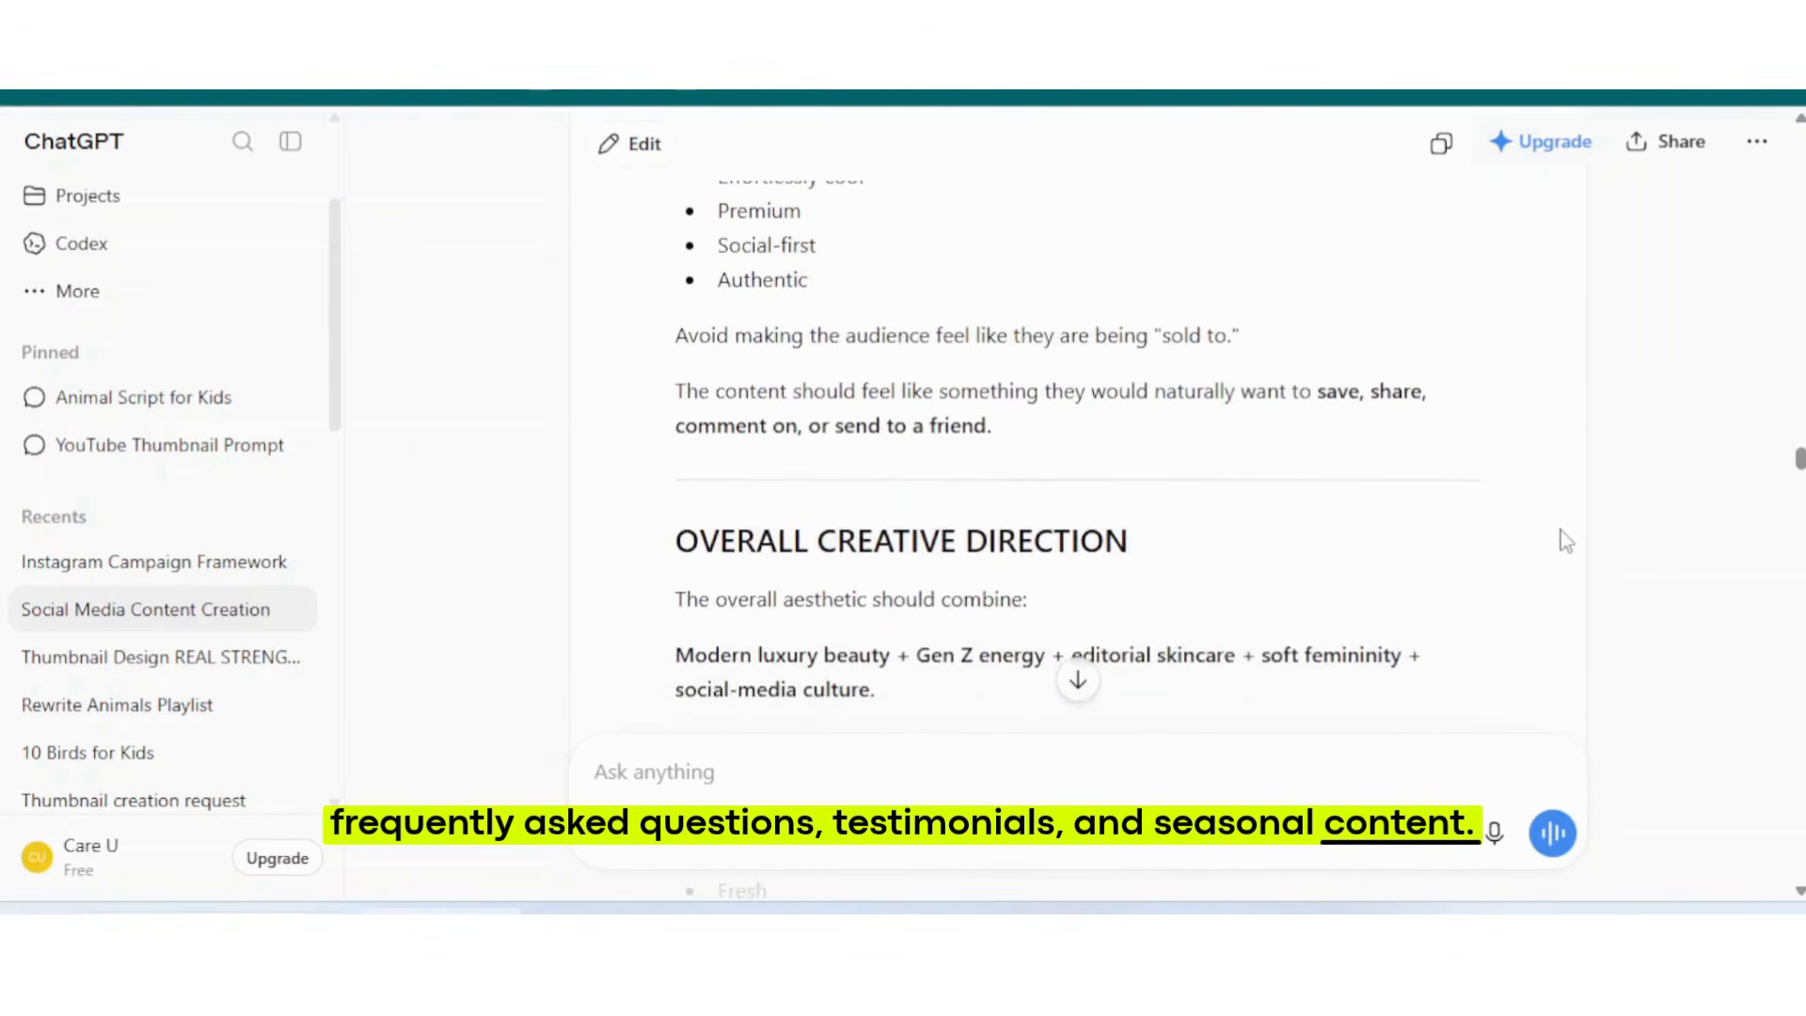
scroll(1563, 538, "down", 2)
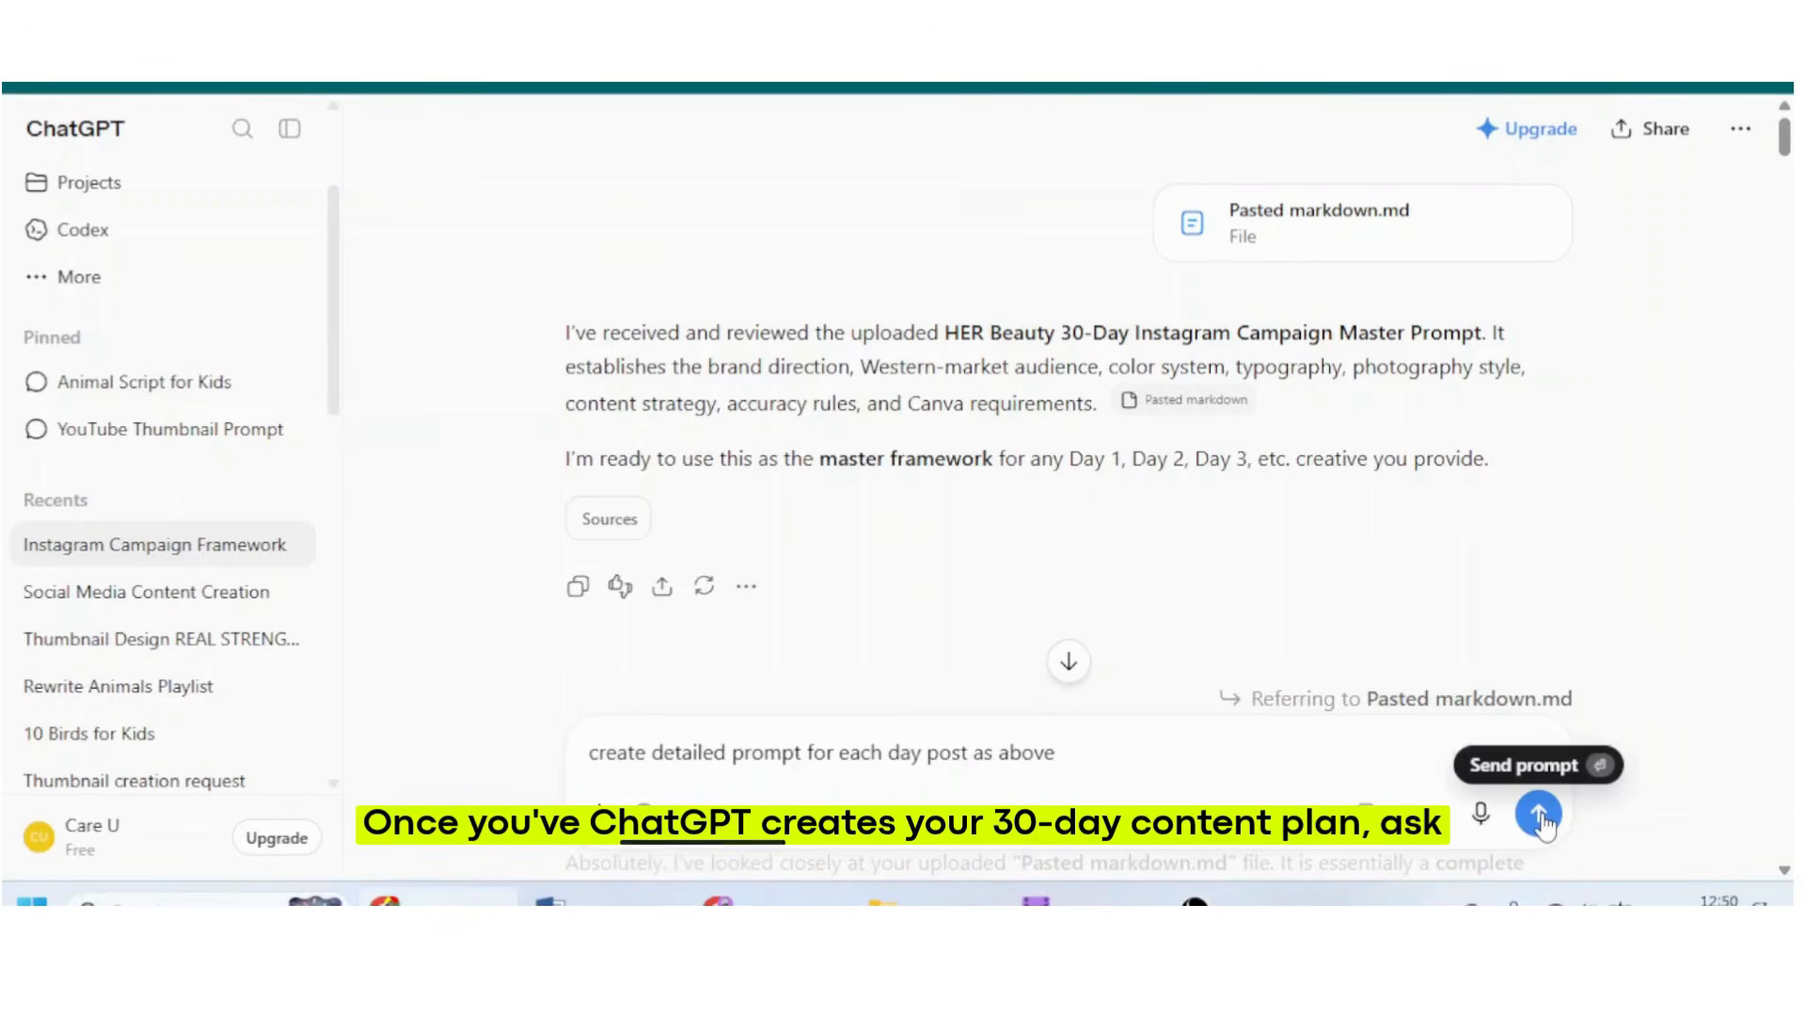
- Send the prompt "create detailed prompt for each day post as above" in the Instagram Campaign Framework chat and review the reply
left_click(1541, 814)
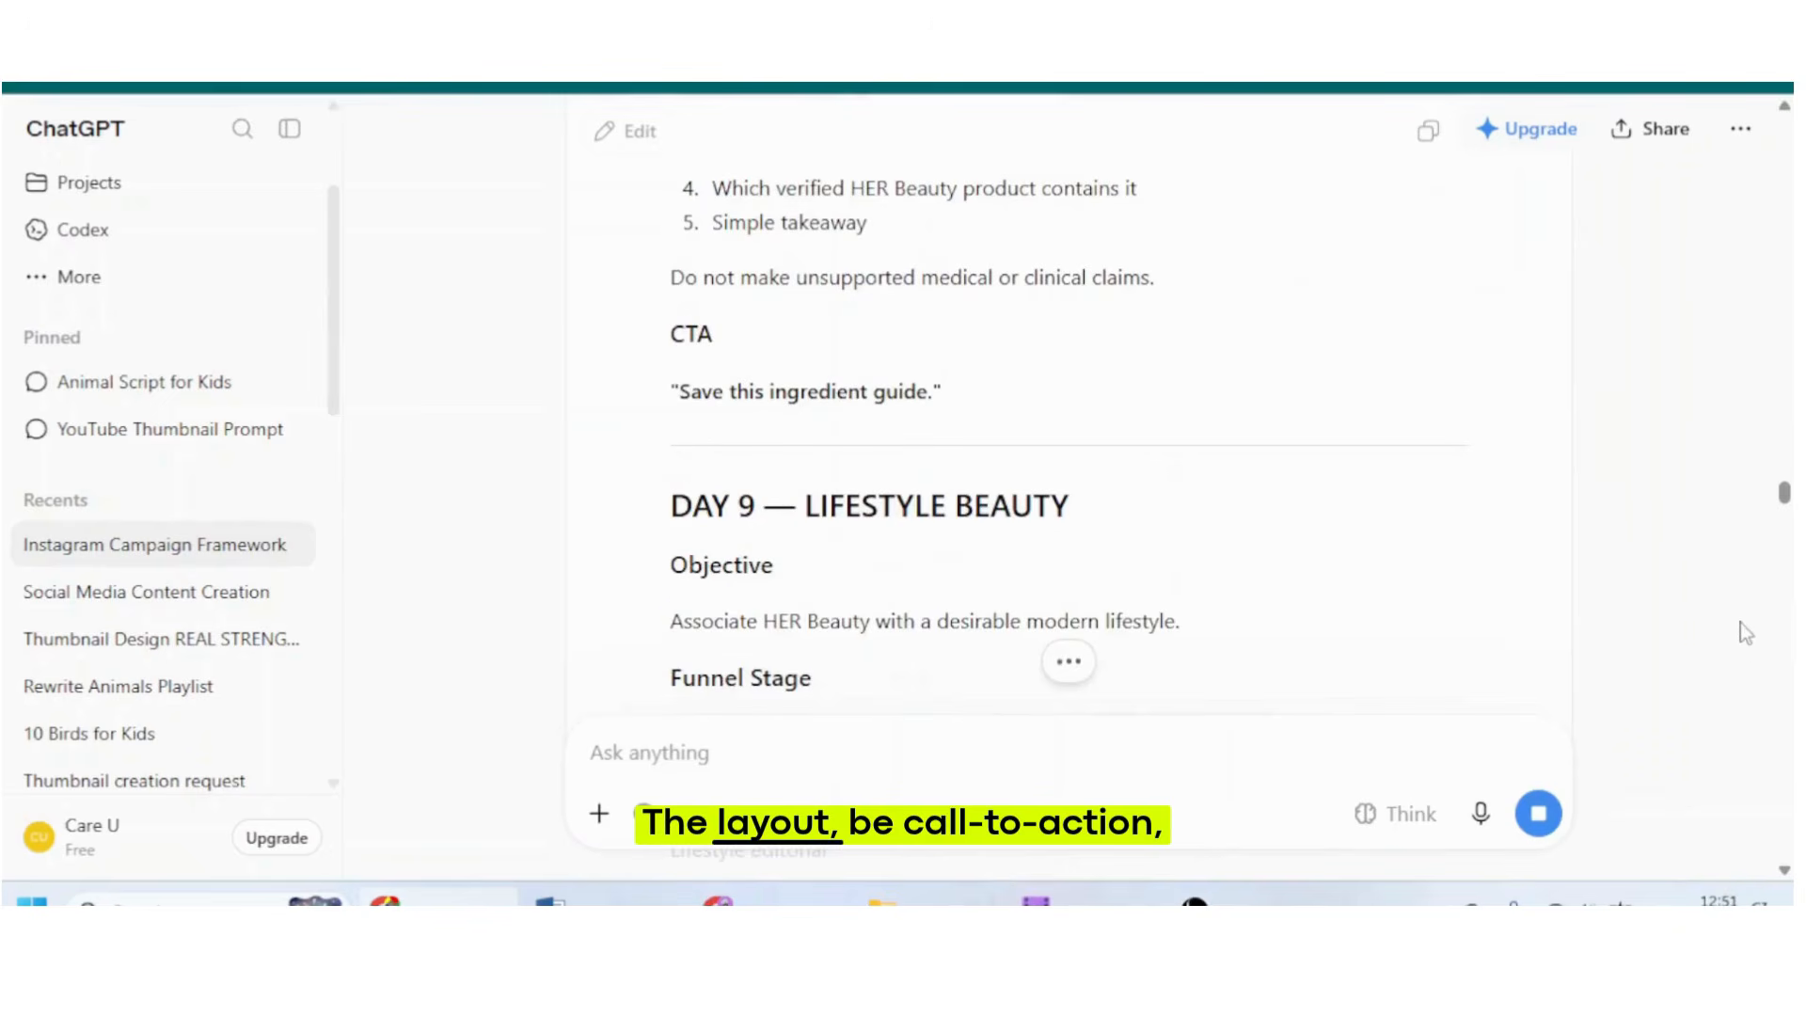
left_click_drag(1786, 491, 1781, 843)
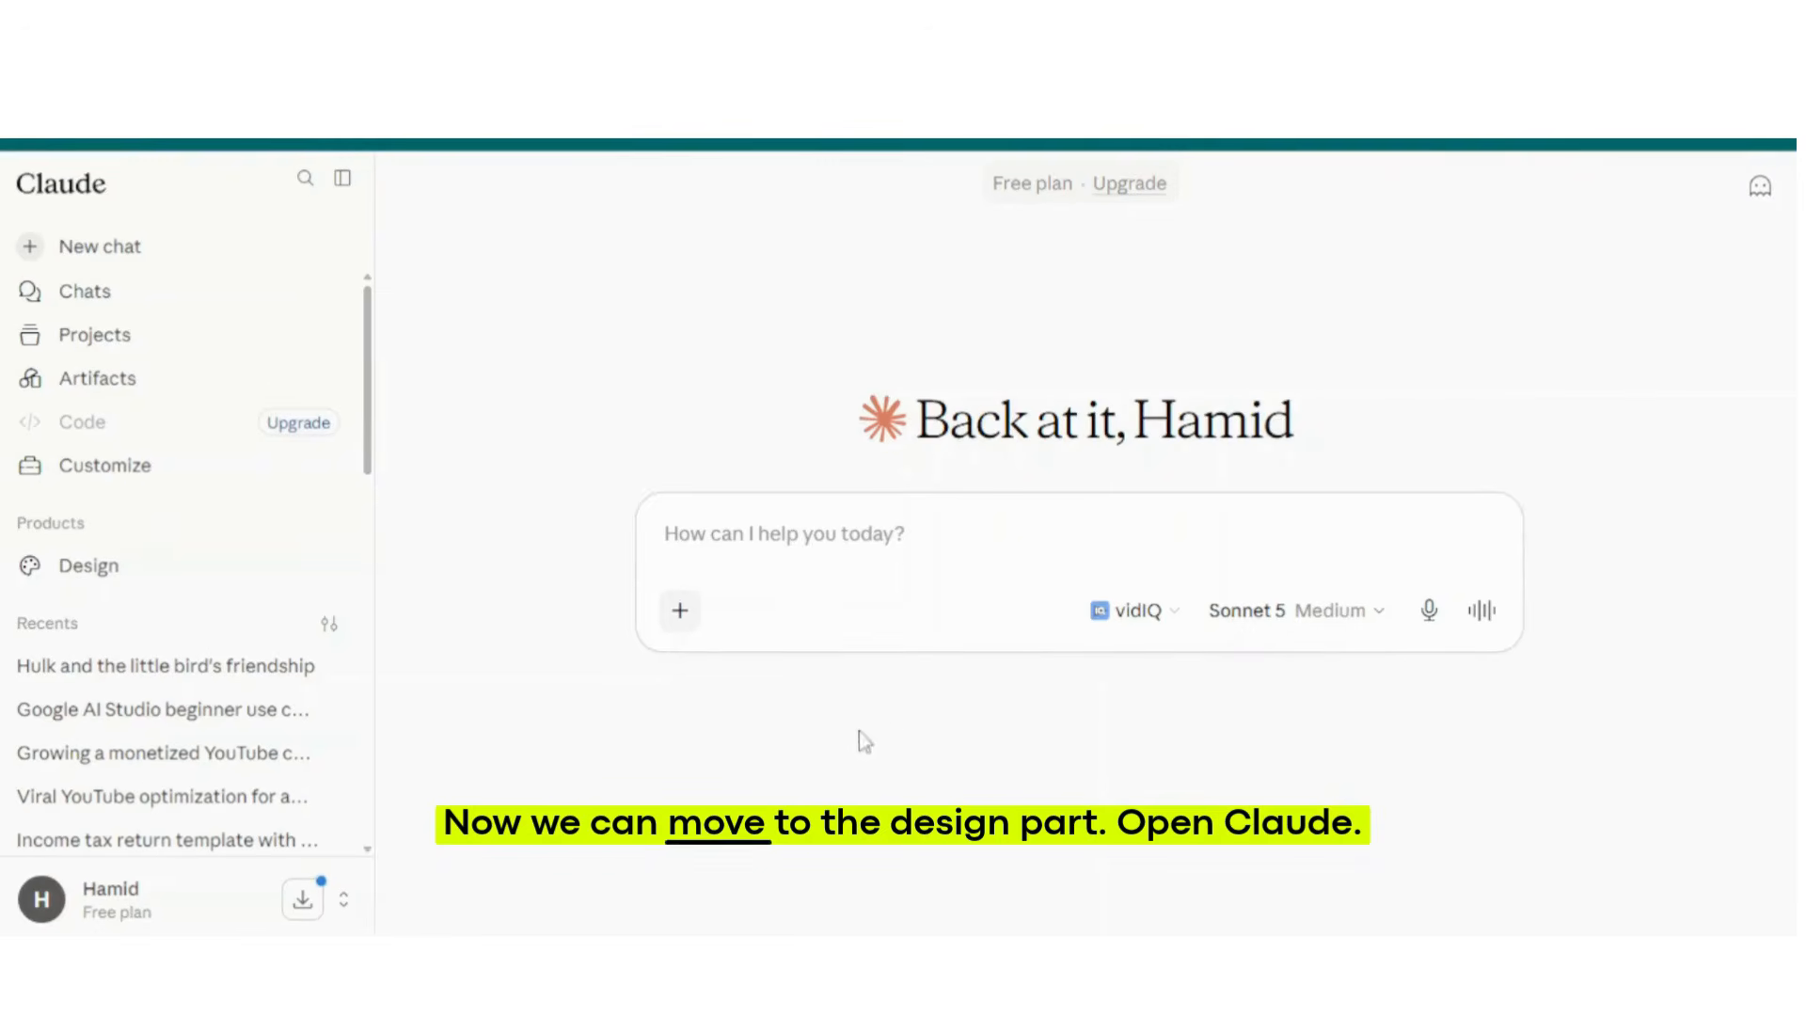
- Switch to Claude and check the Canva connector's details in the connector directory
left_click(681, 614)
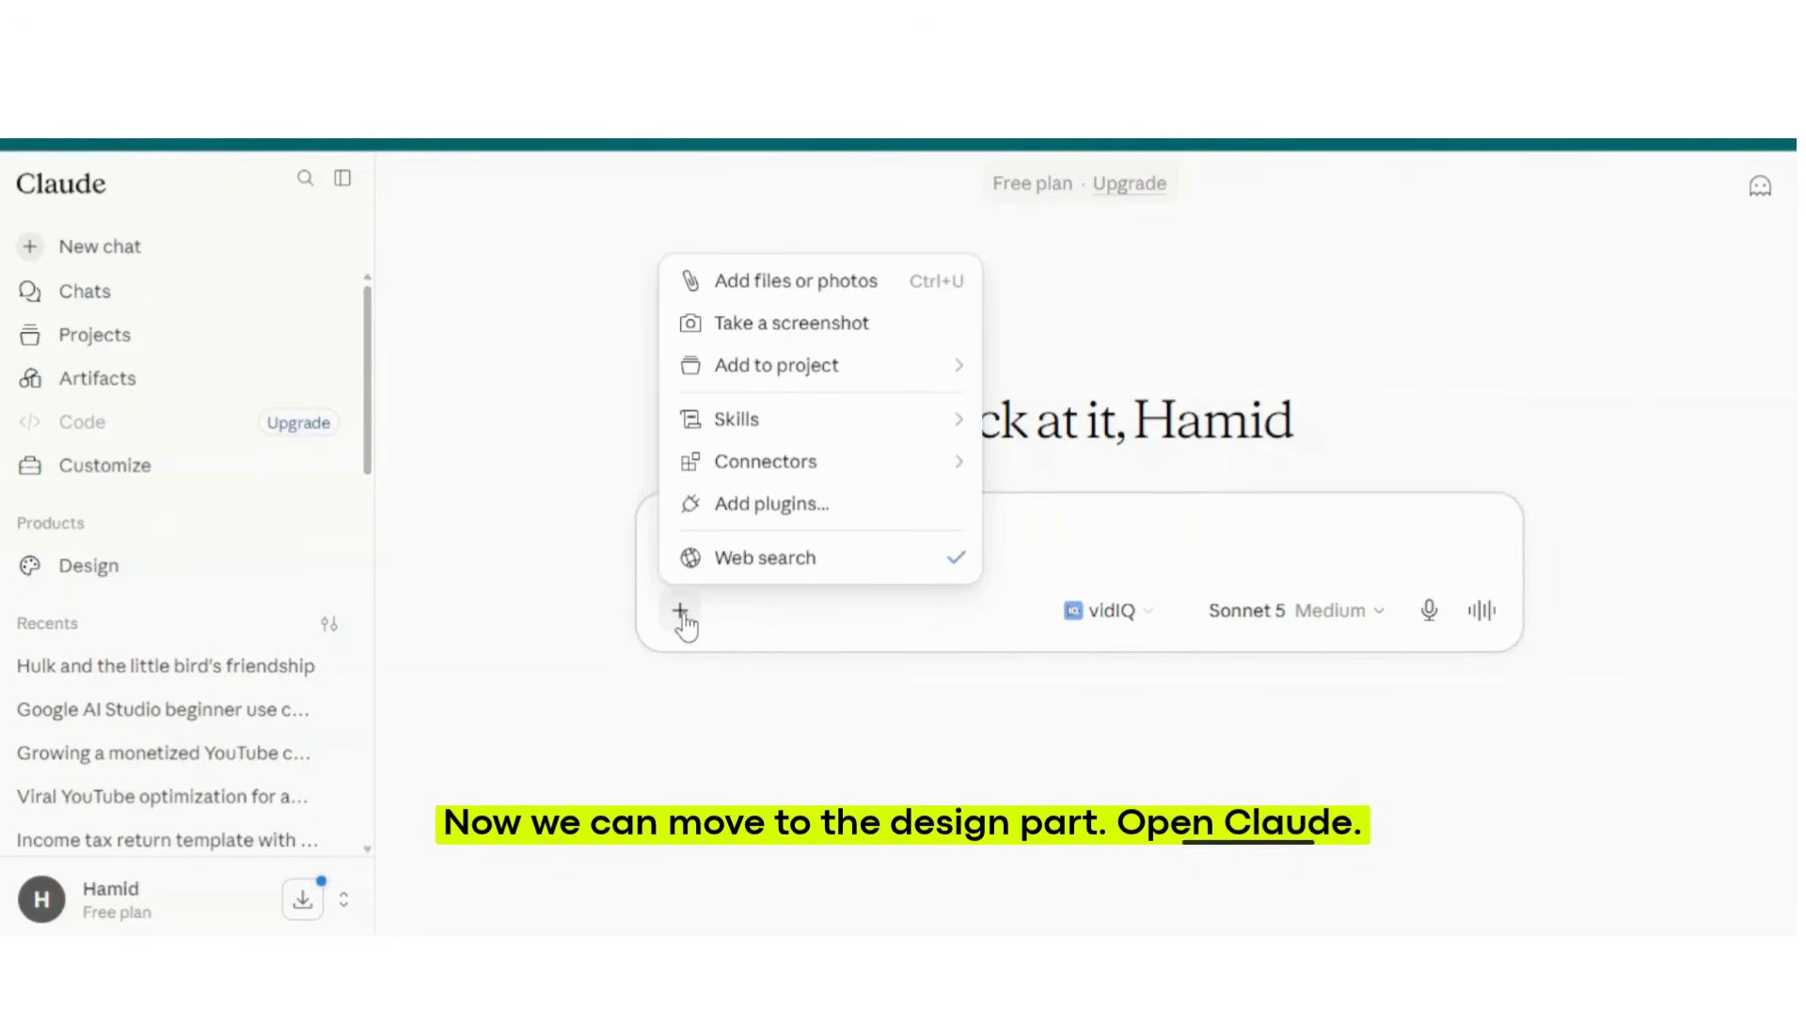
mouse_move(871, 464)
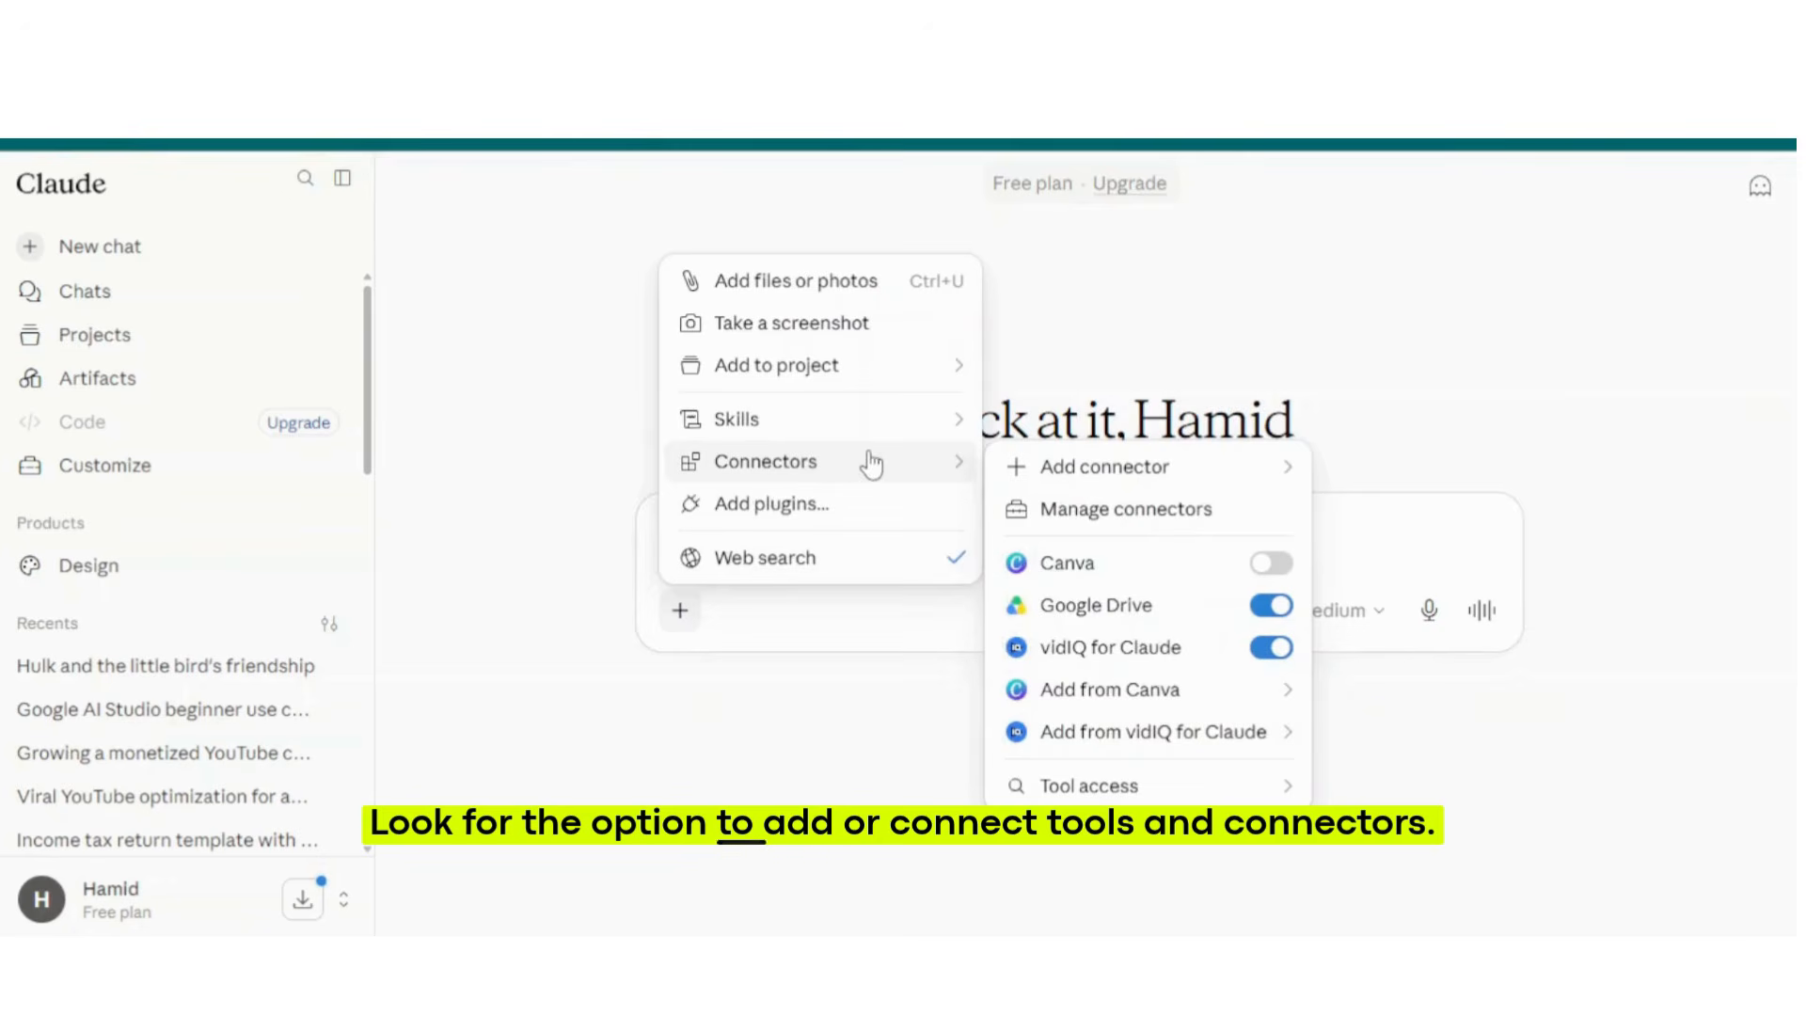
mouse_move(1138, 467)
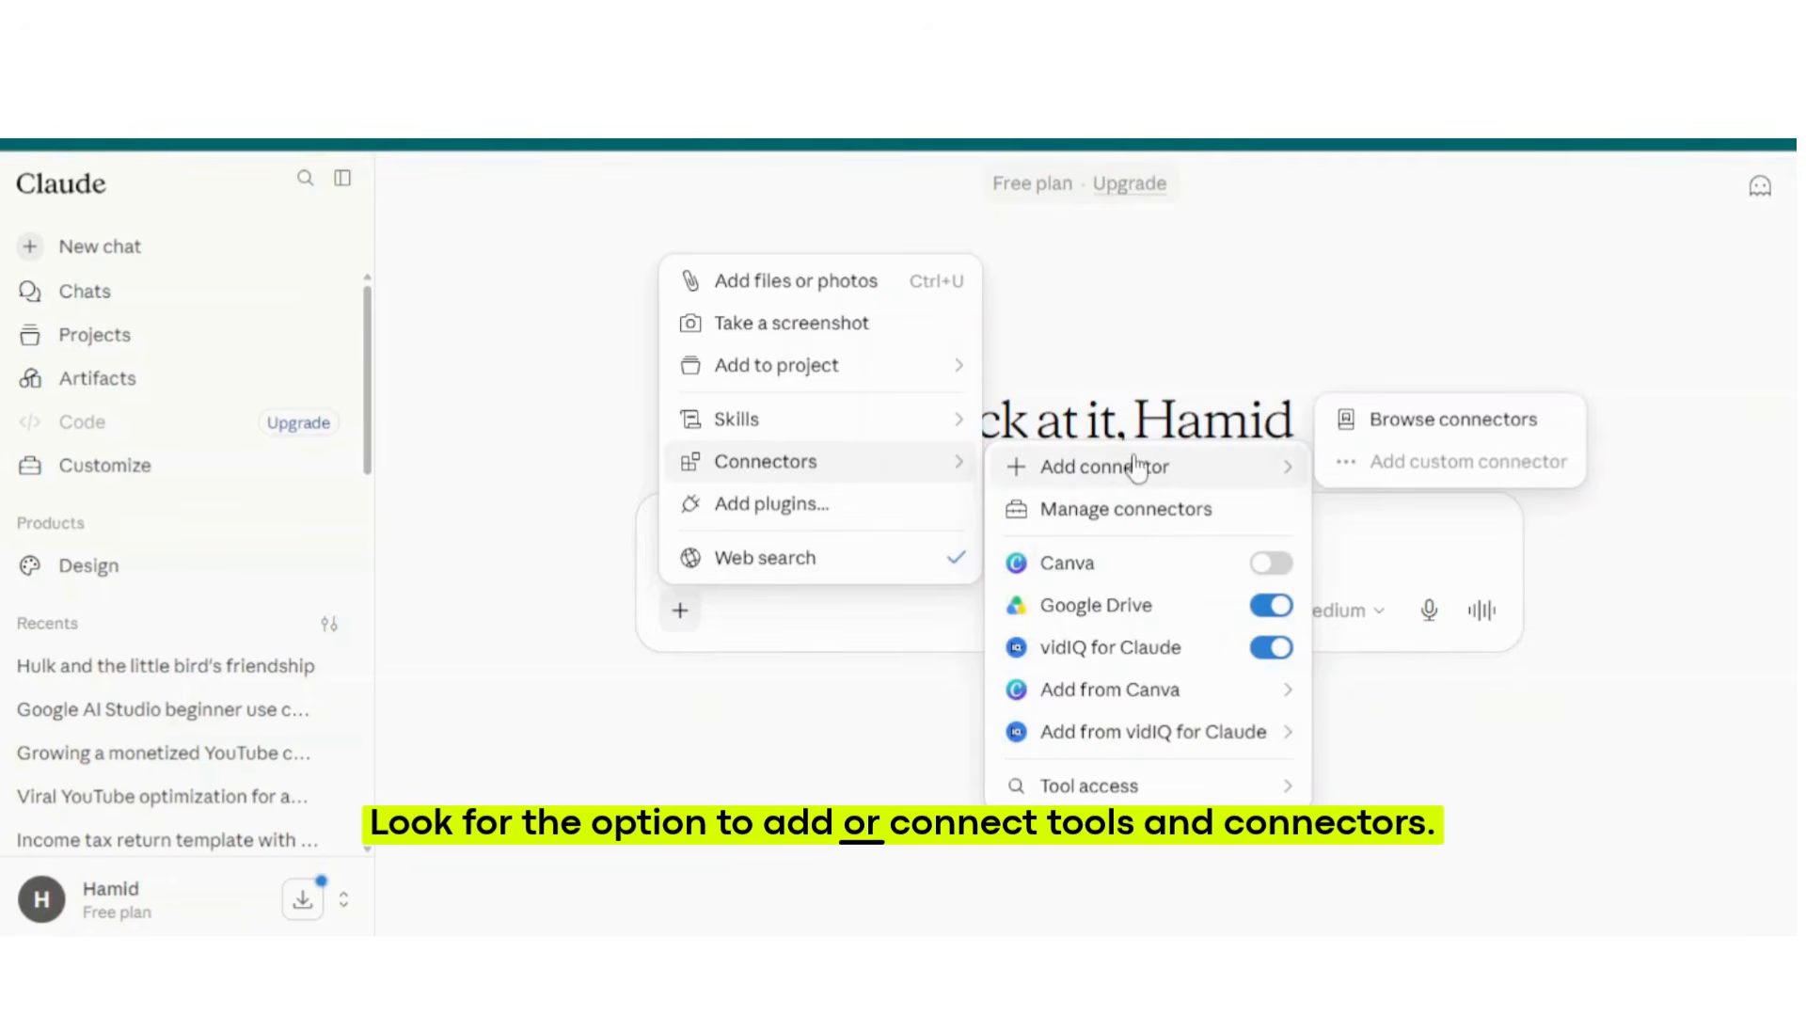
left_click(1399, 423)
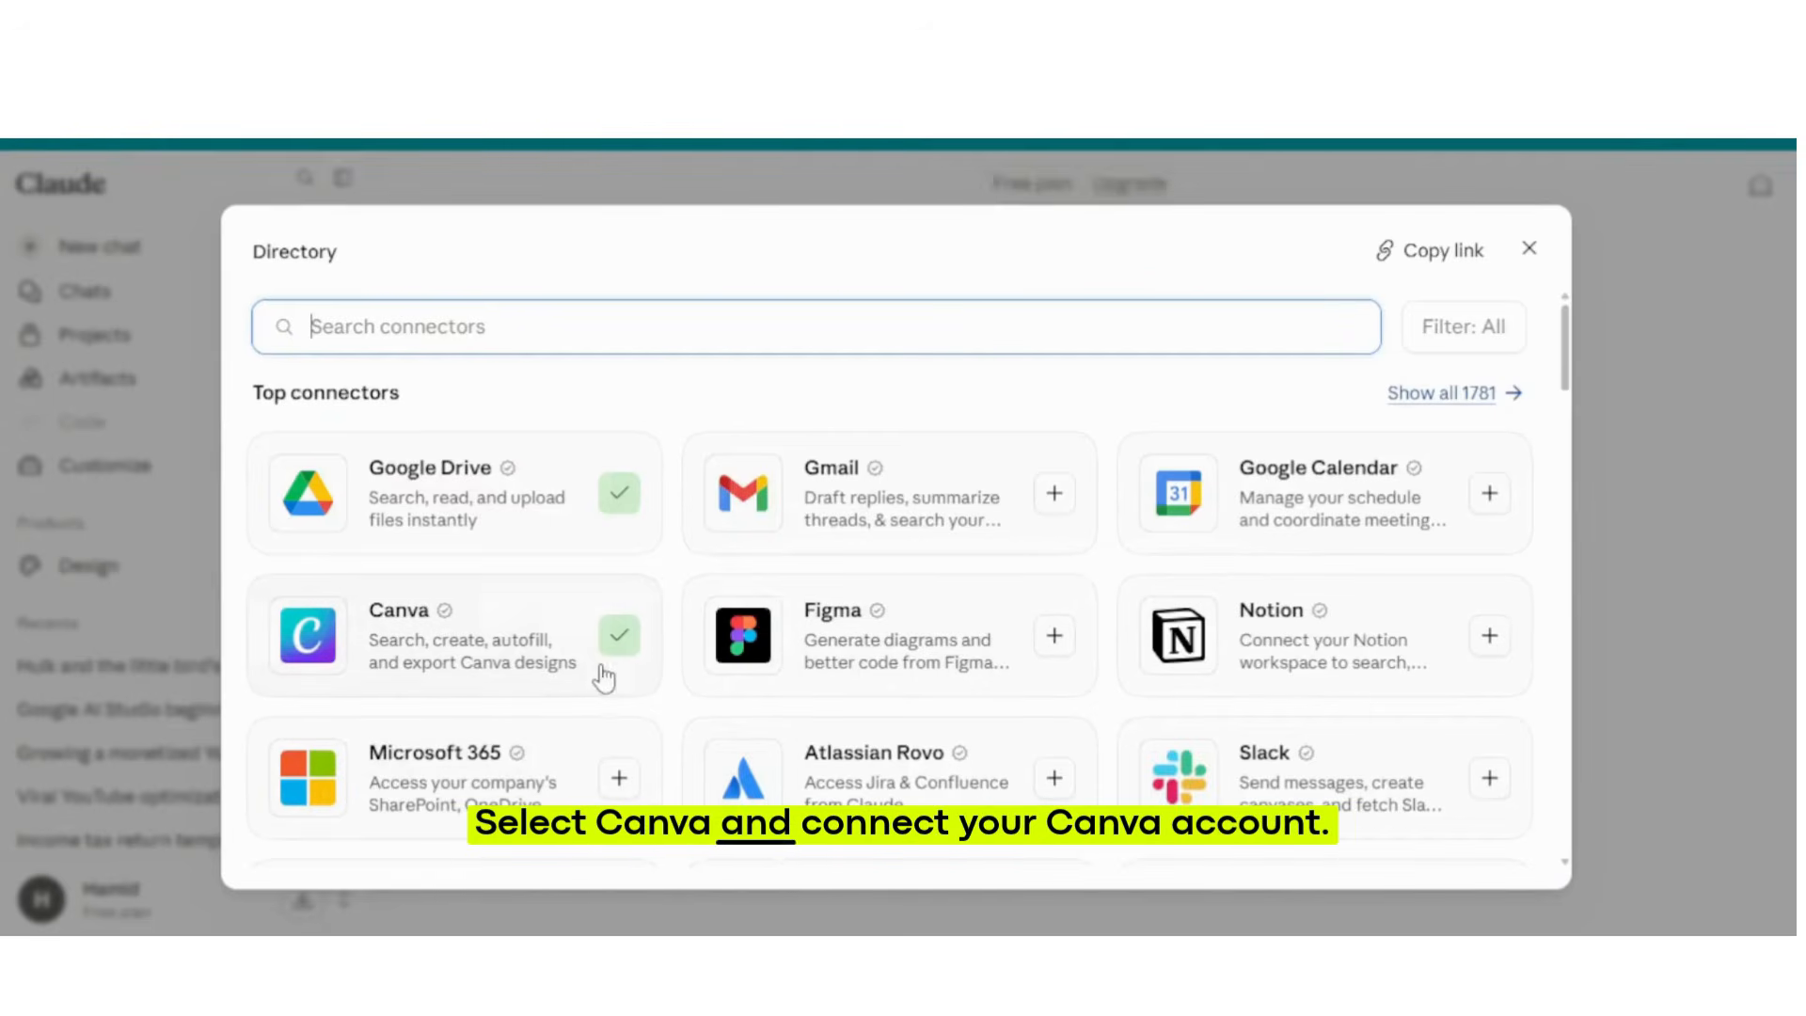
left_click(584, 658)
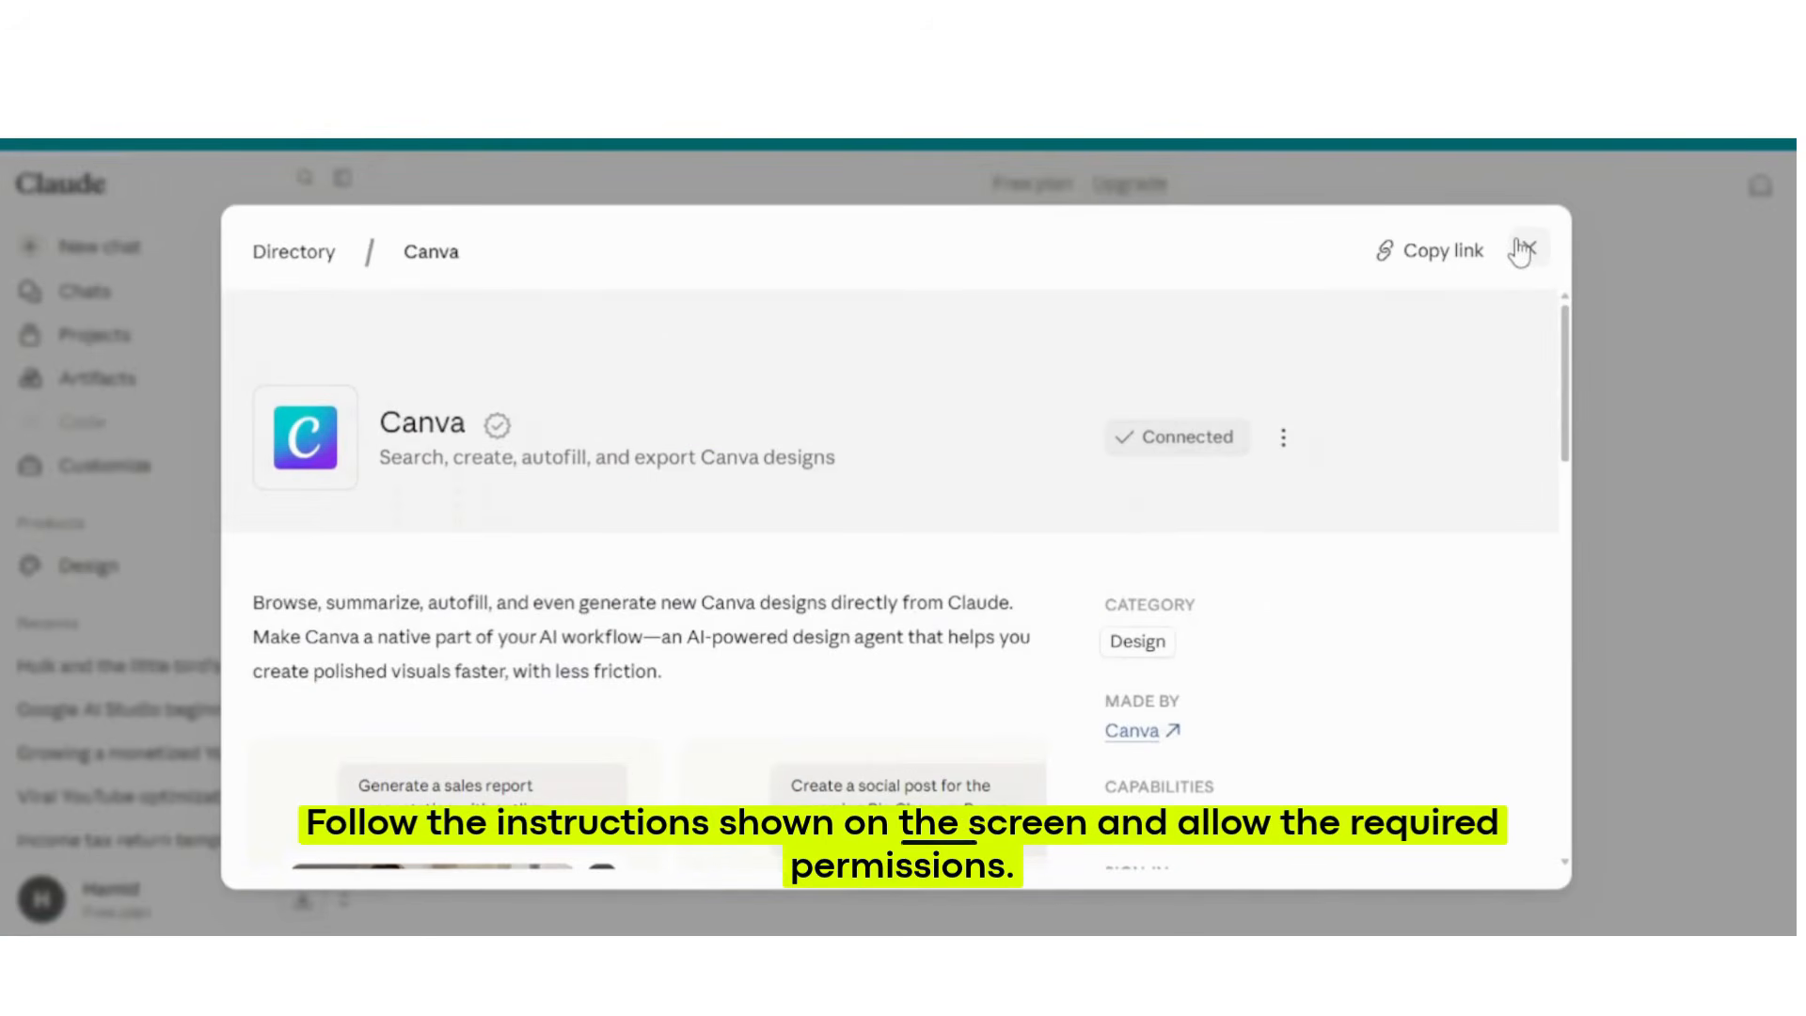
left_click(1523, 249)
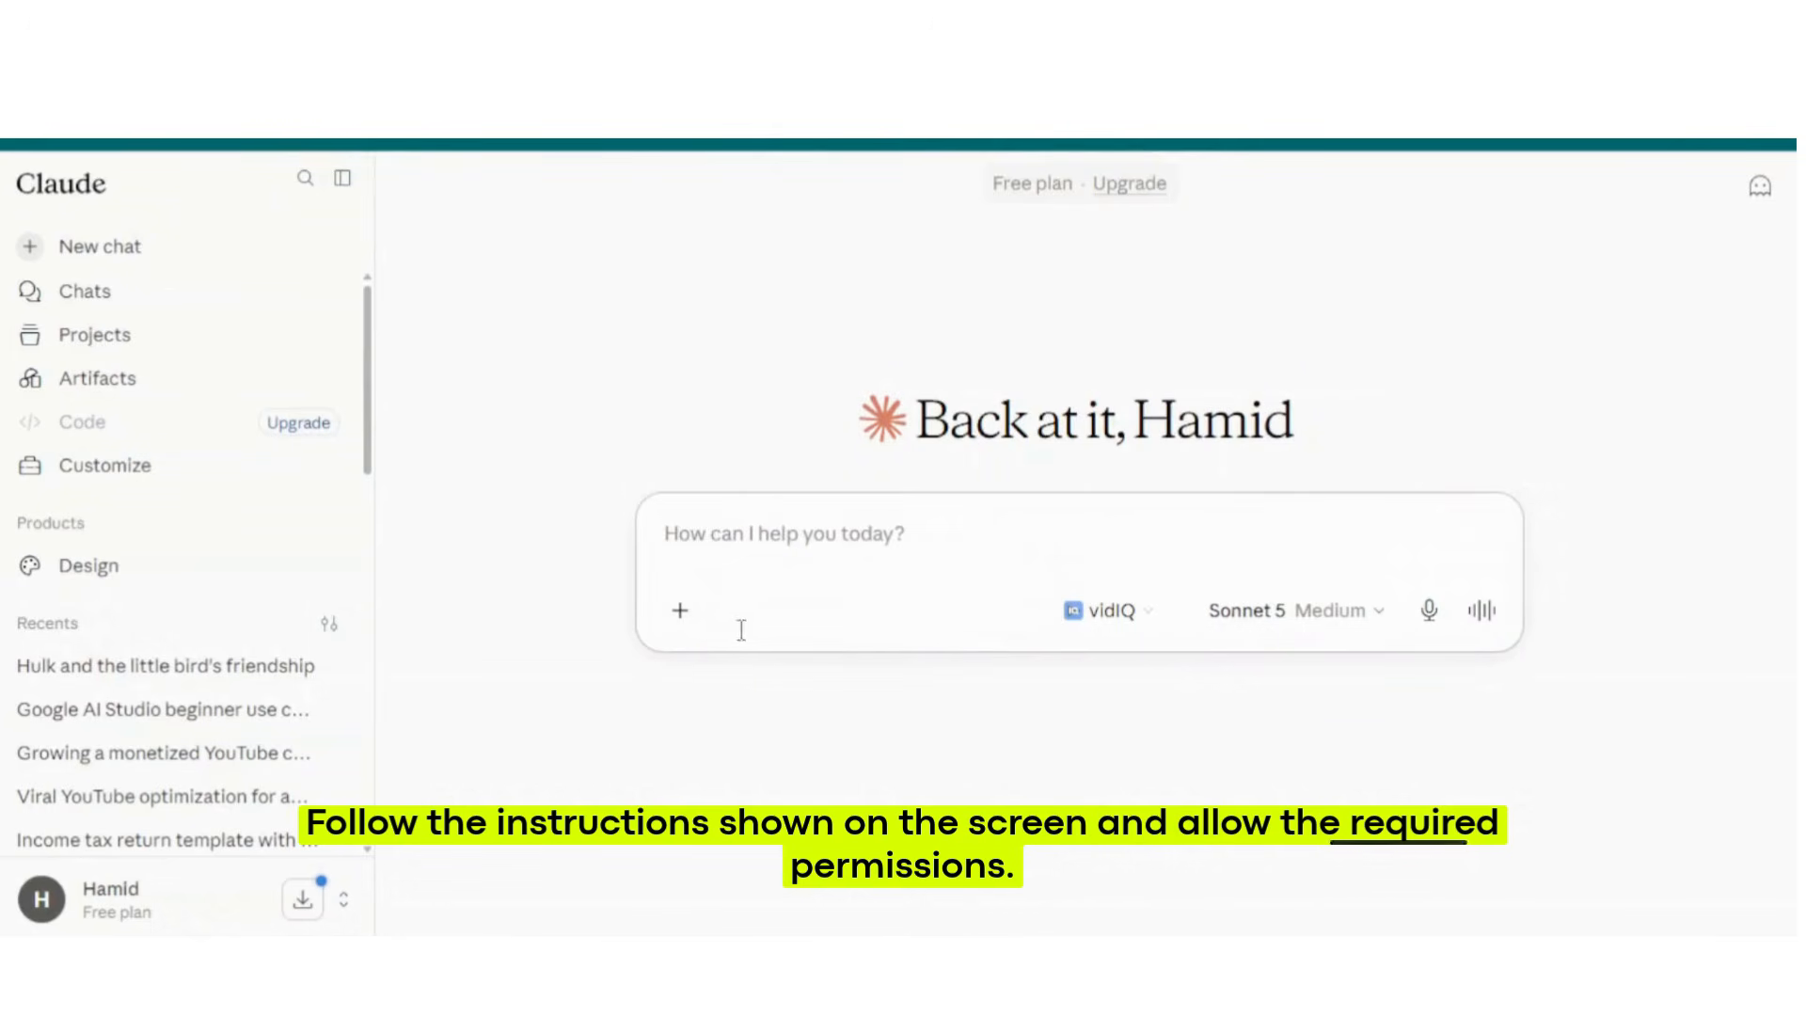
- Enable the Canva connector for the new chat
left_click(683, 619)
mouse_move(798, 478)
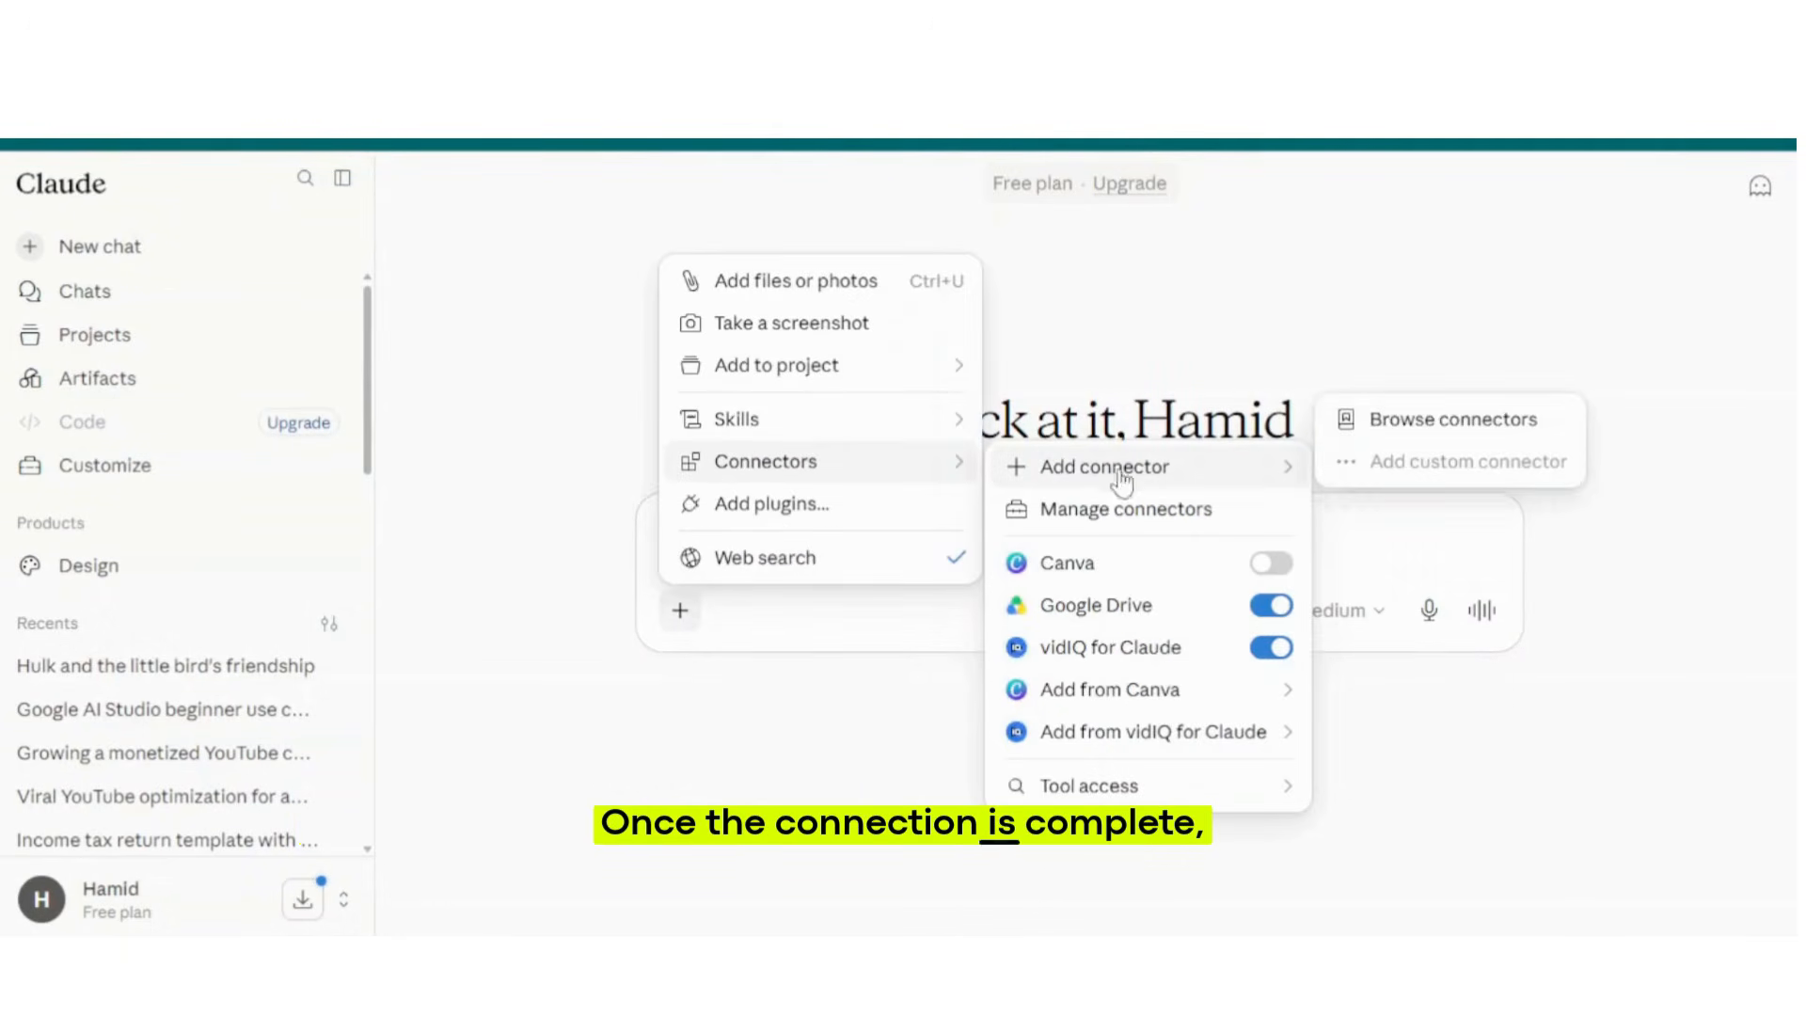
left_click(1271, 563)
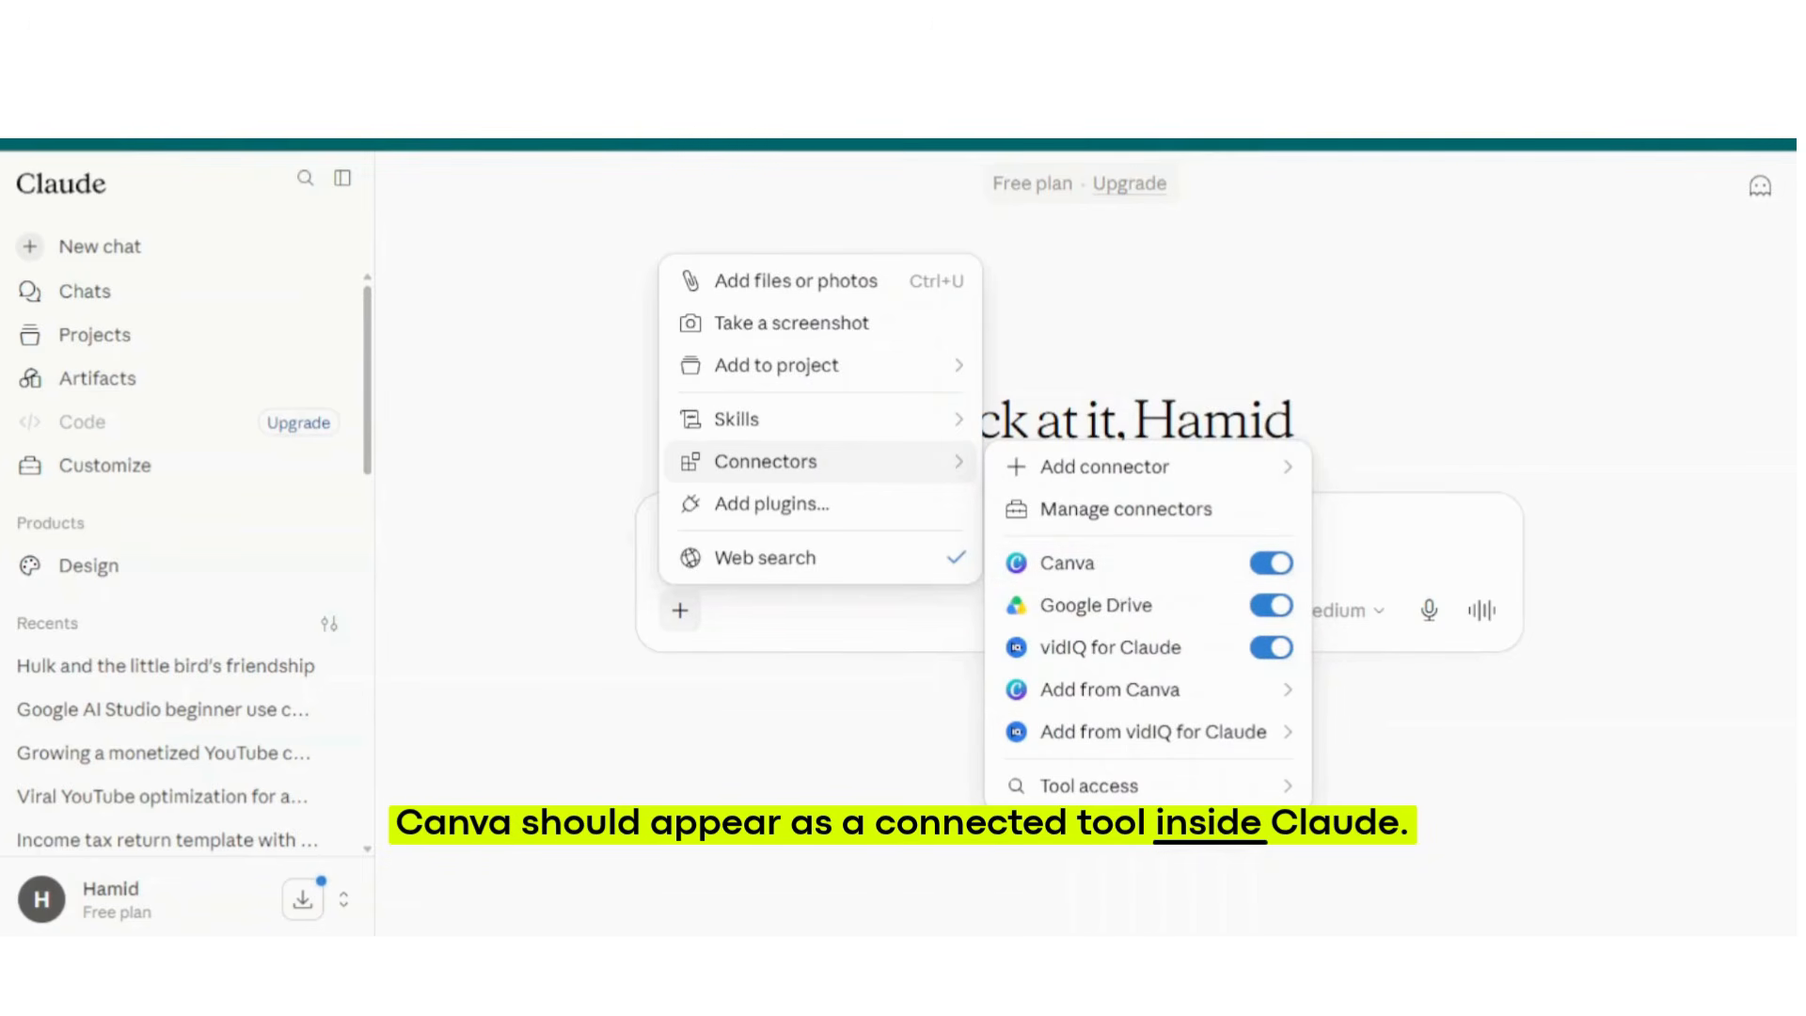
mouse_move(1249, 963)
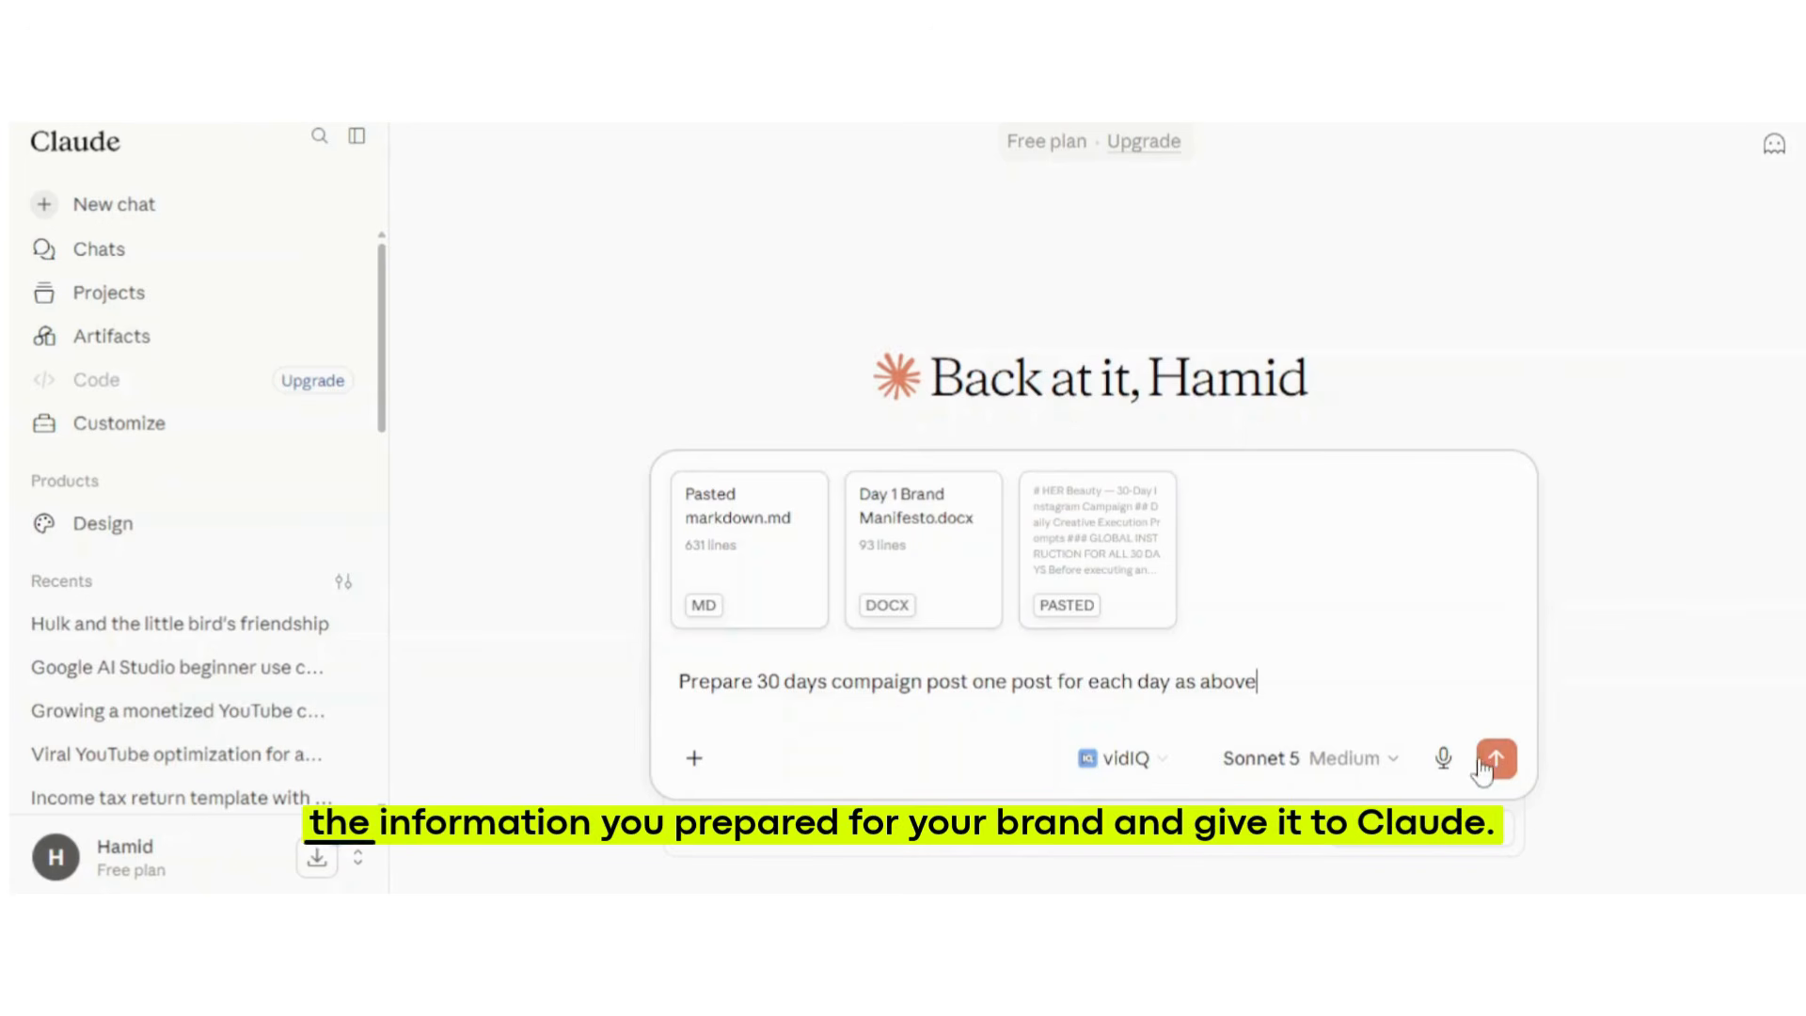
- Submit the request "Prepare 30 days compaign post one post for each day as above" with the three attached brand documents
left_click(1496, 761)
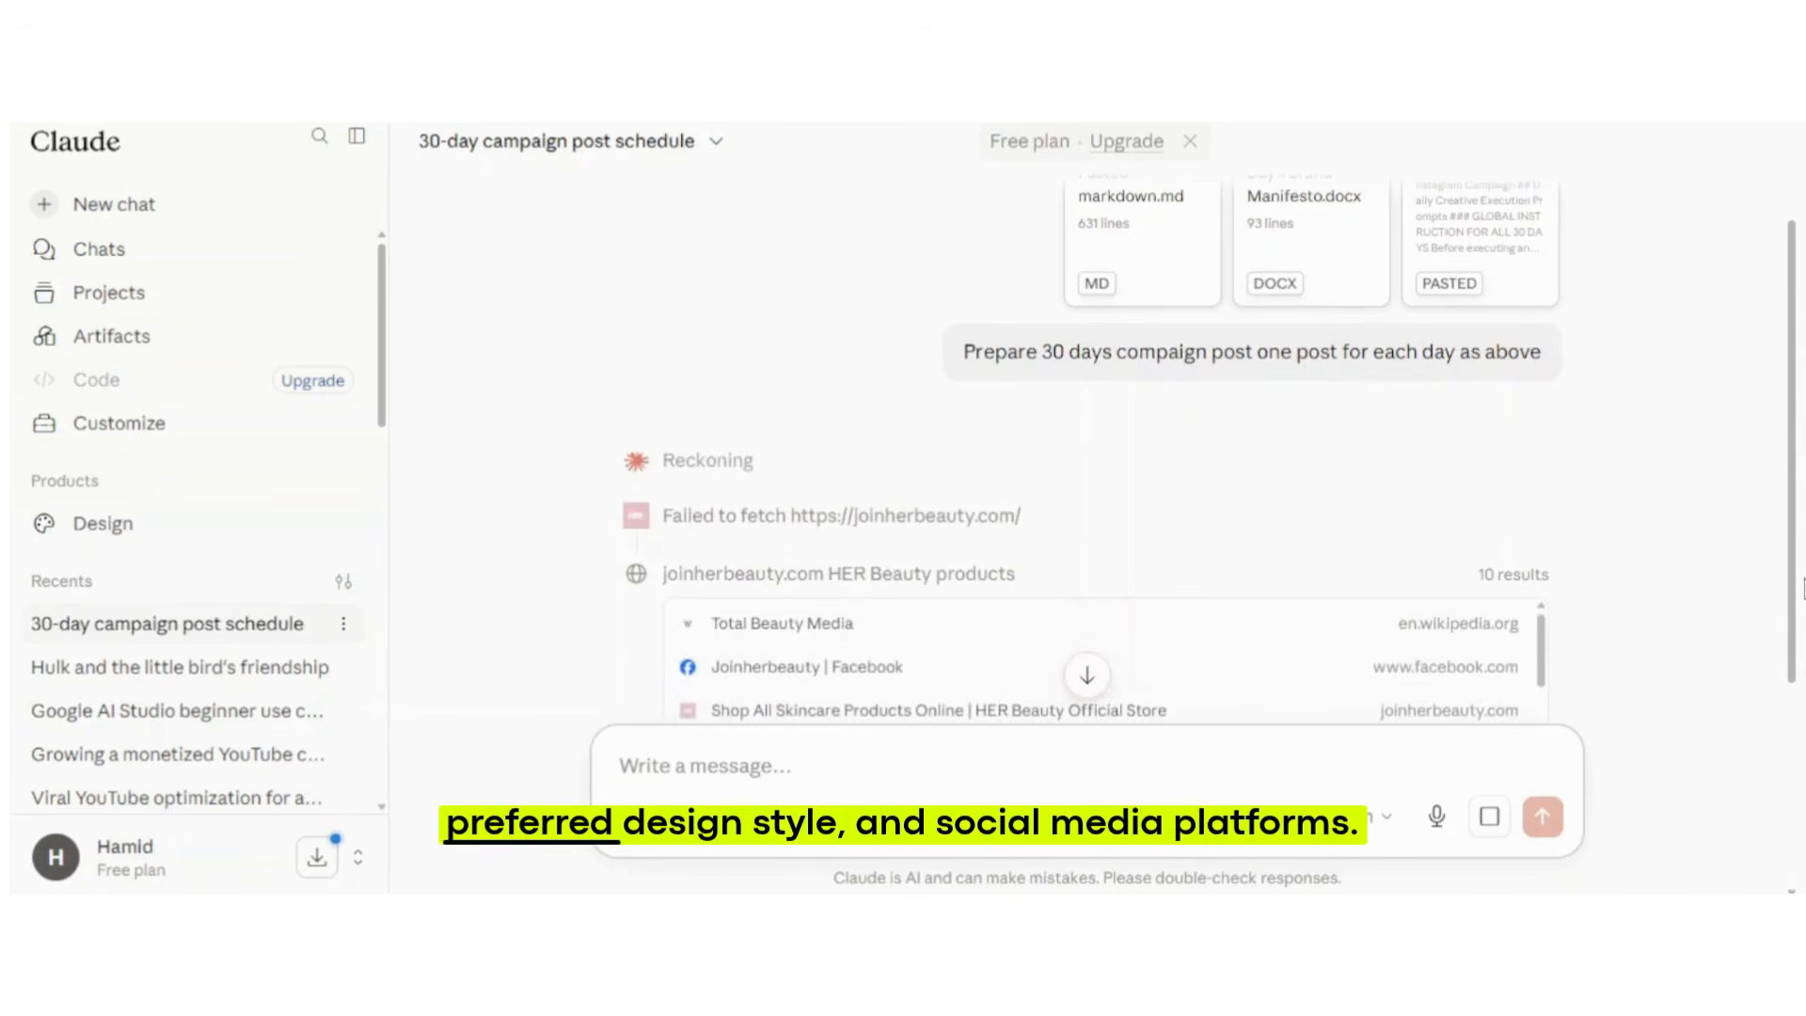
scroll(1740, 718, "down", 3)
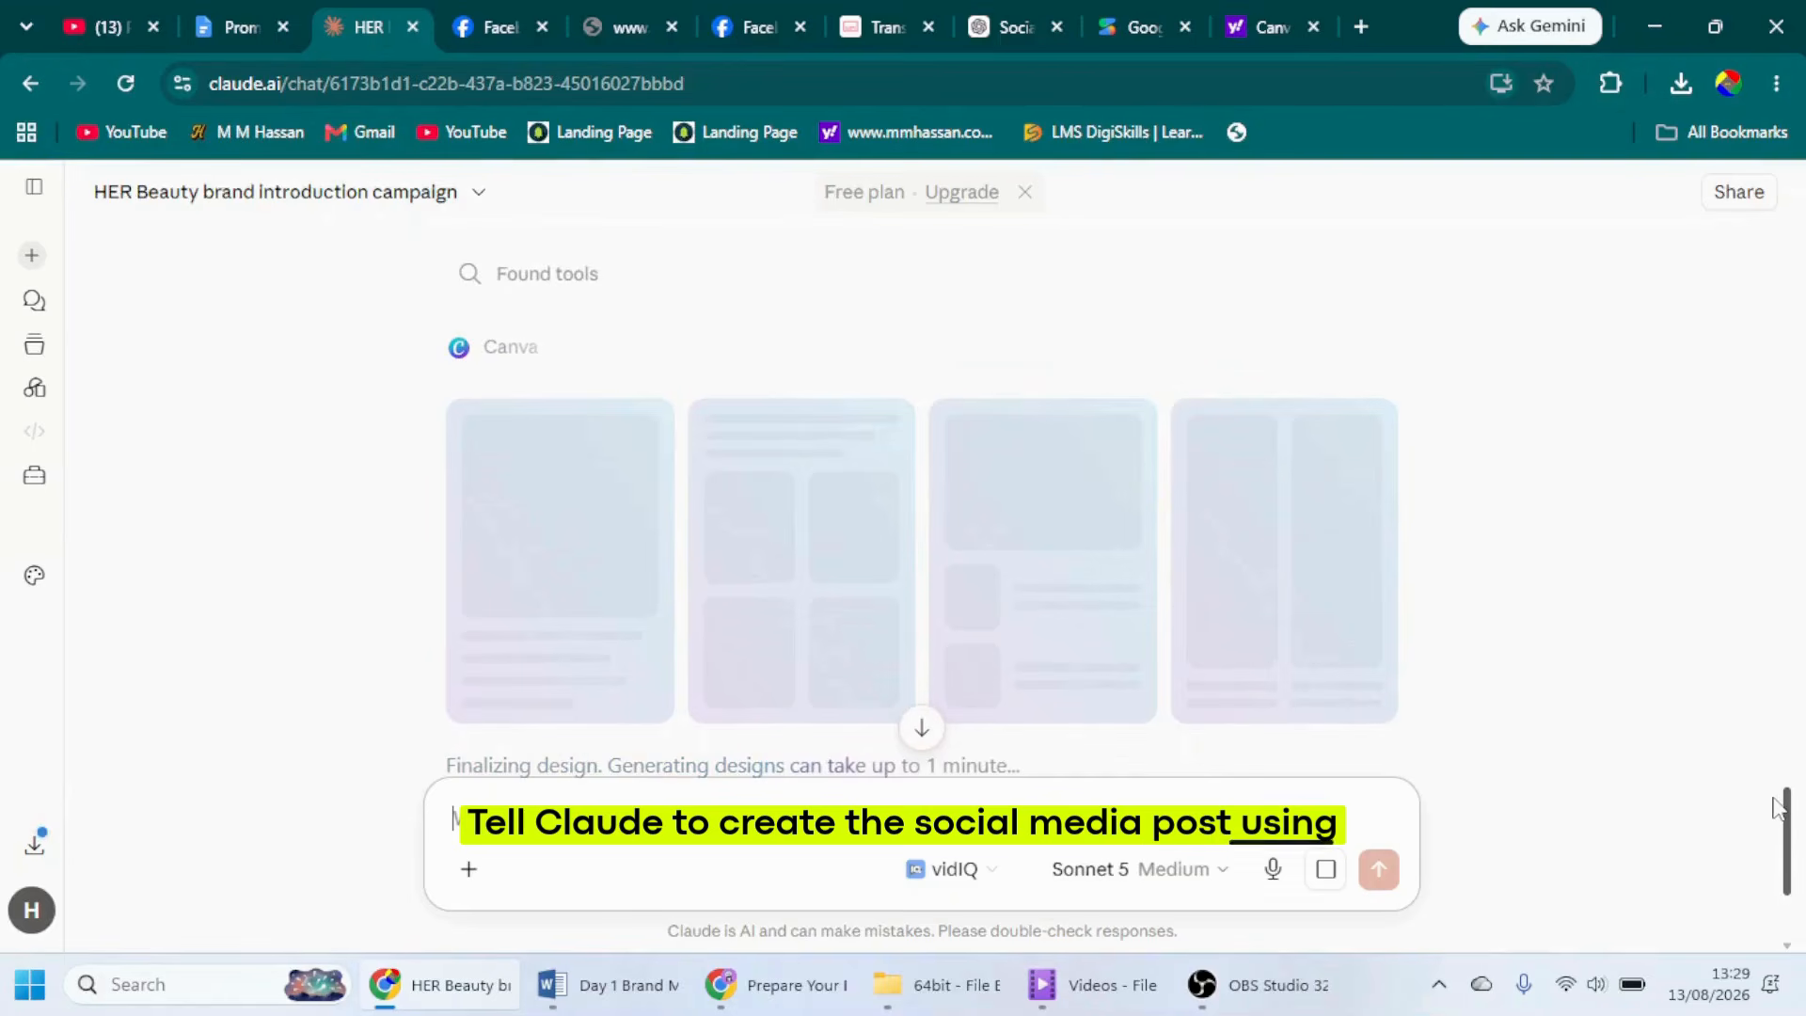
- Look over the generated Canva designs and open the first one, with the large model photo, in Canva
mouse_move(1774, 793)
left_mouse_down()
mouse_move(1776, 820)
mouse_move(1772, 751)
mouse_move(1775, 836)
mouse_move(1769, 819)
left_mouse_up()
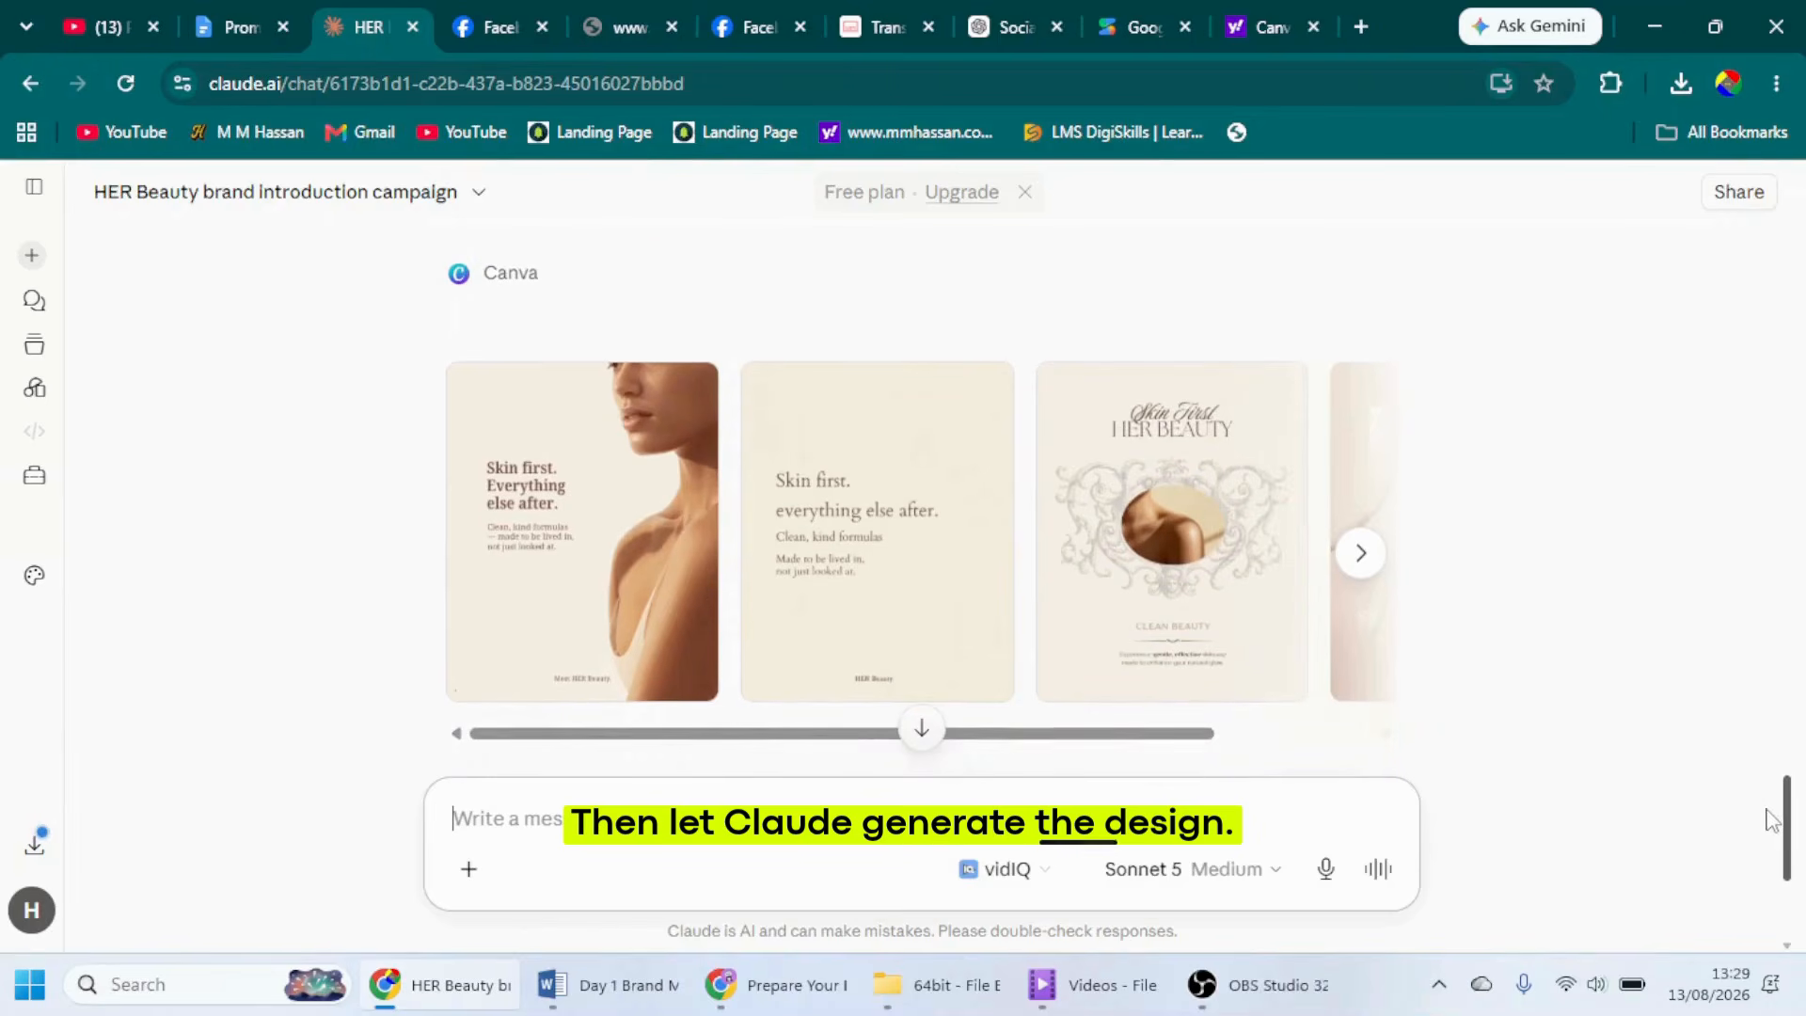
left_click(1375, 565)
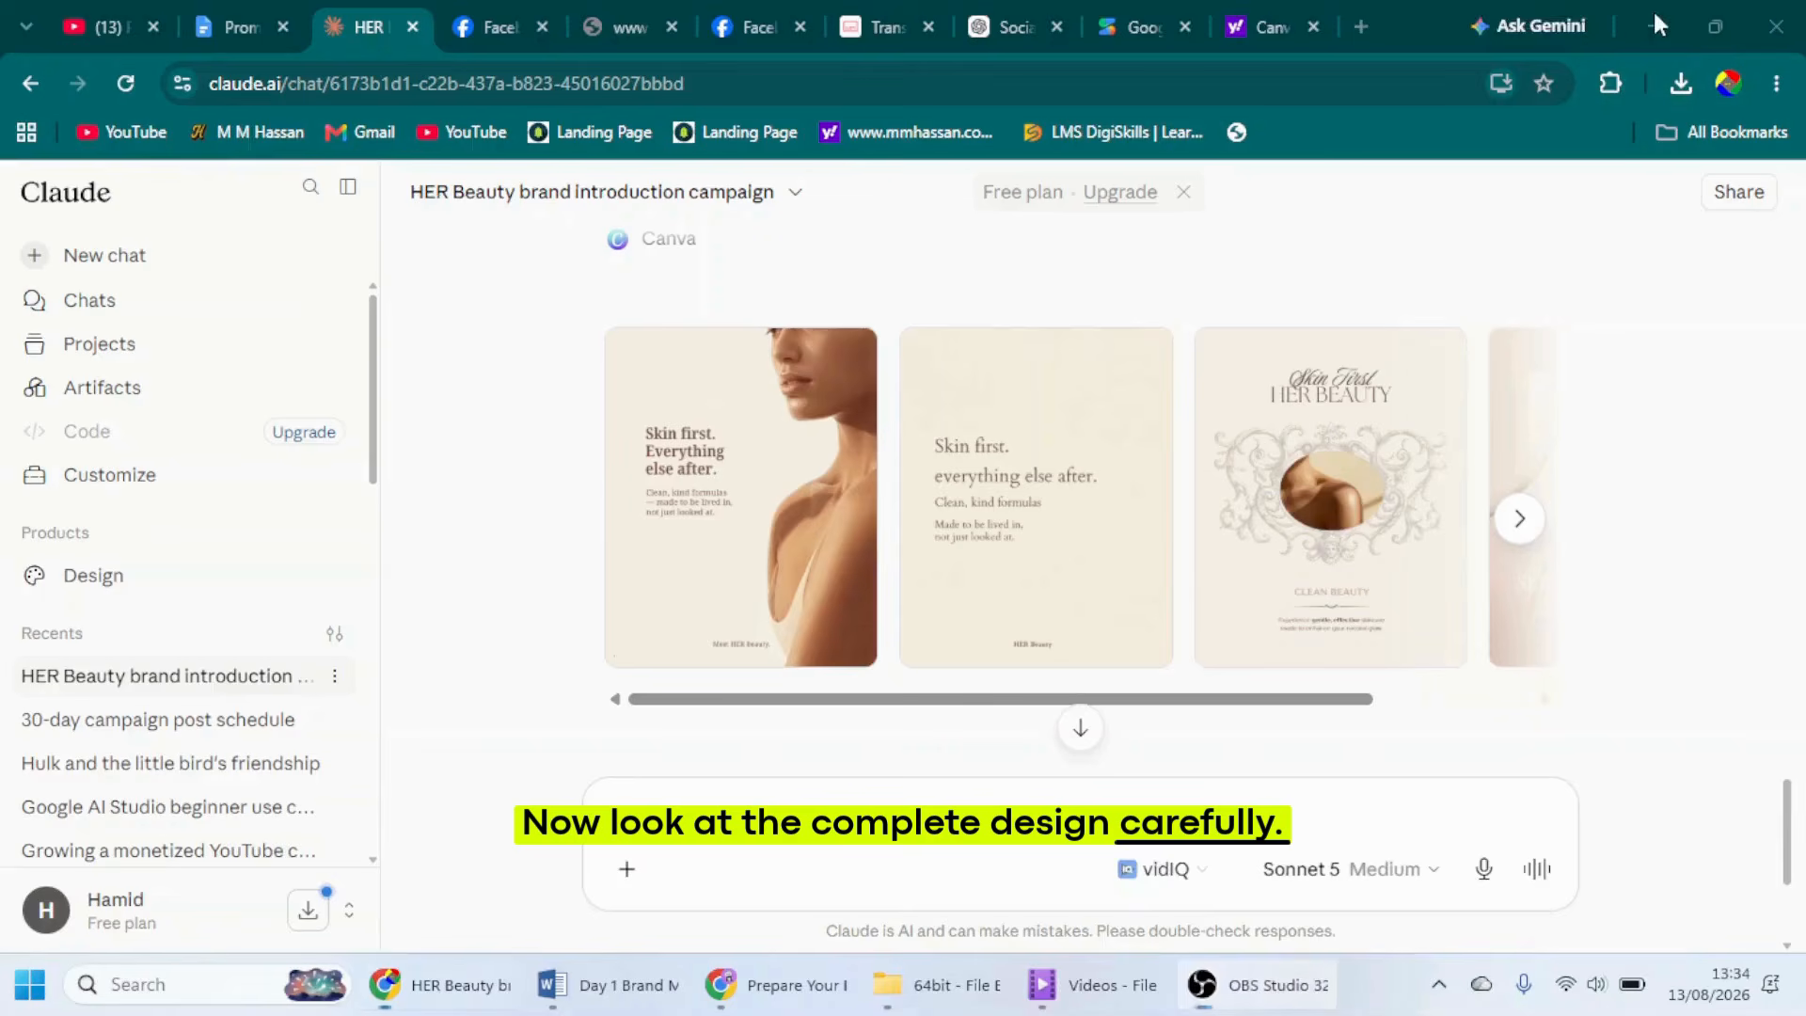
left_click(1756, 546)
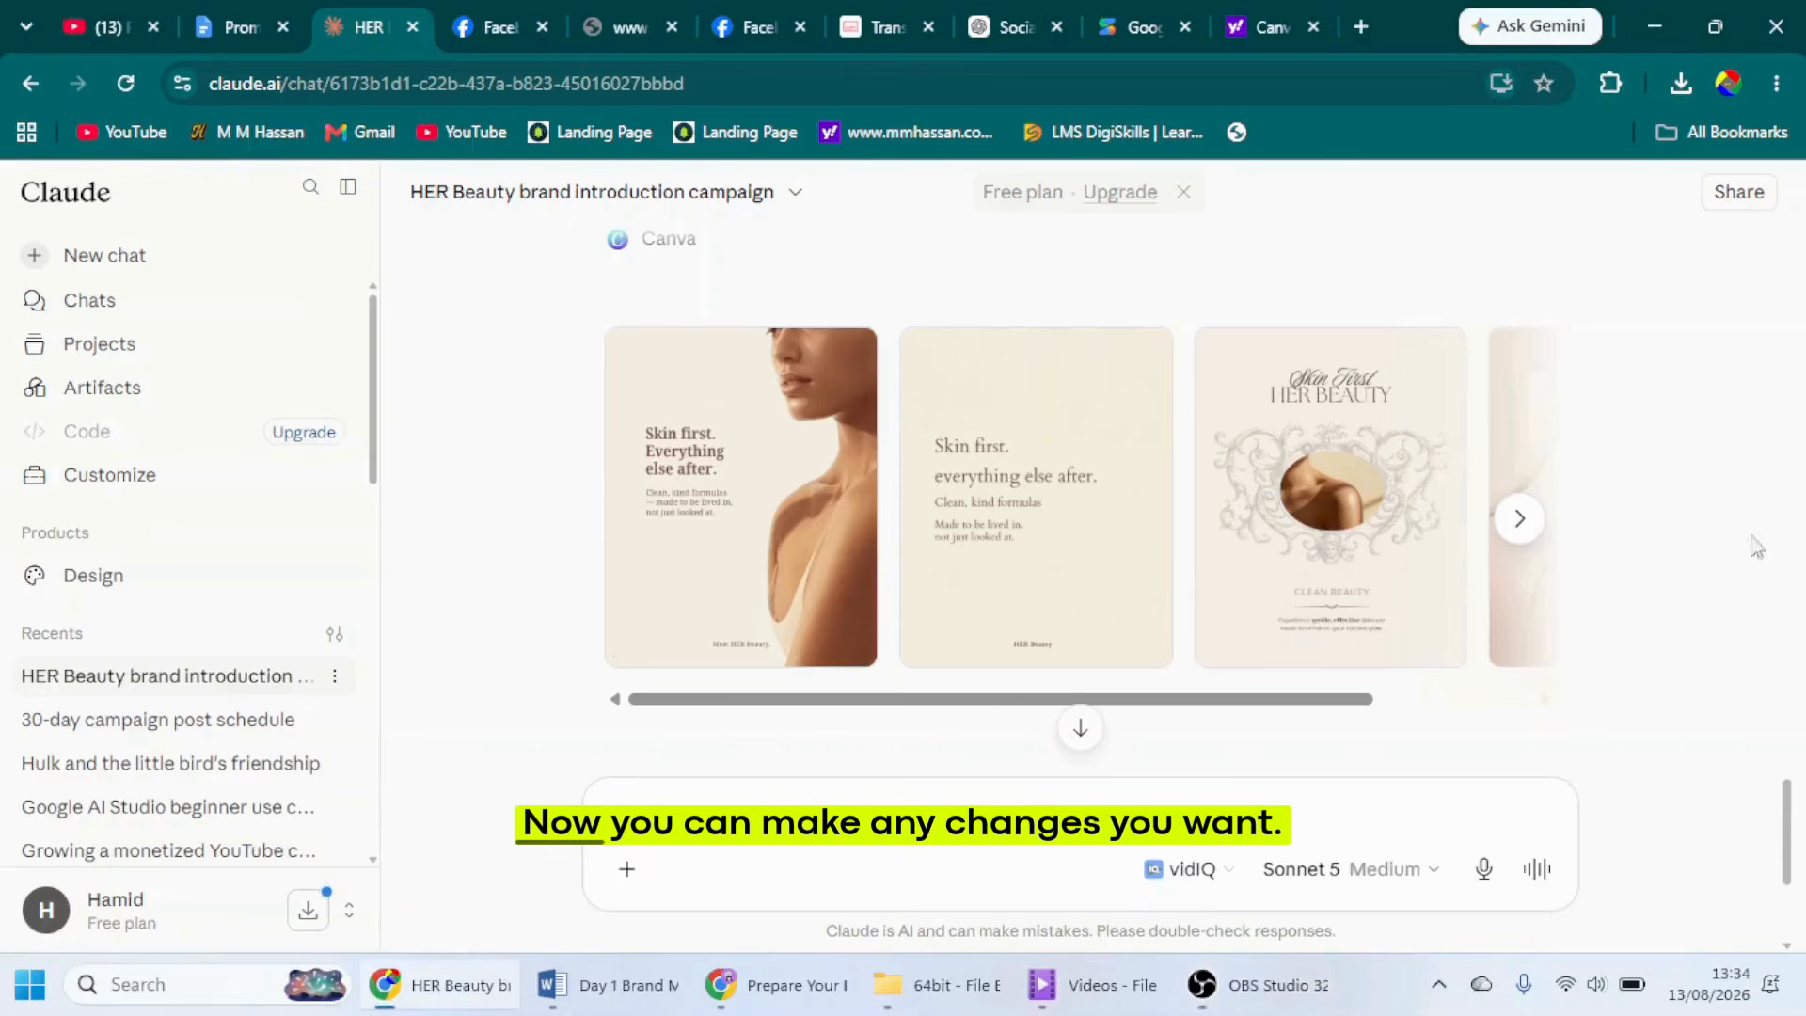
left_click(783, 532)
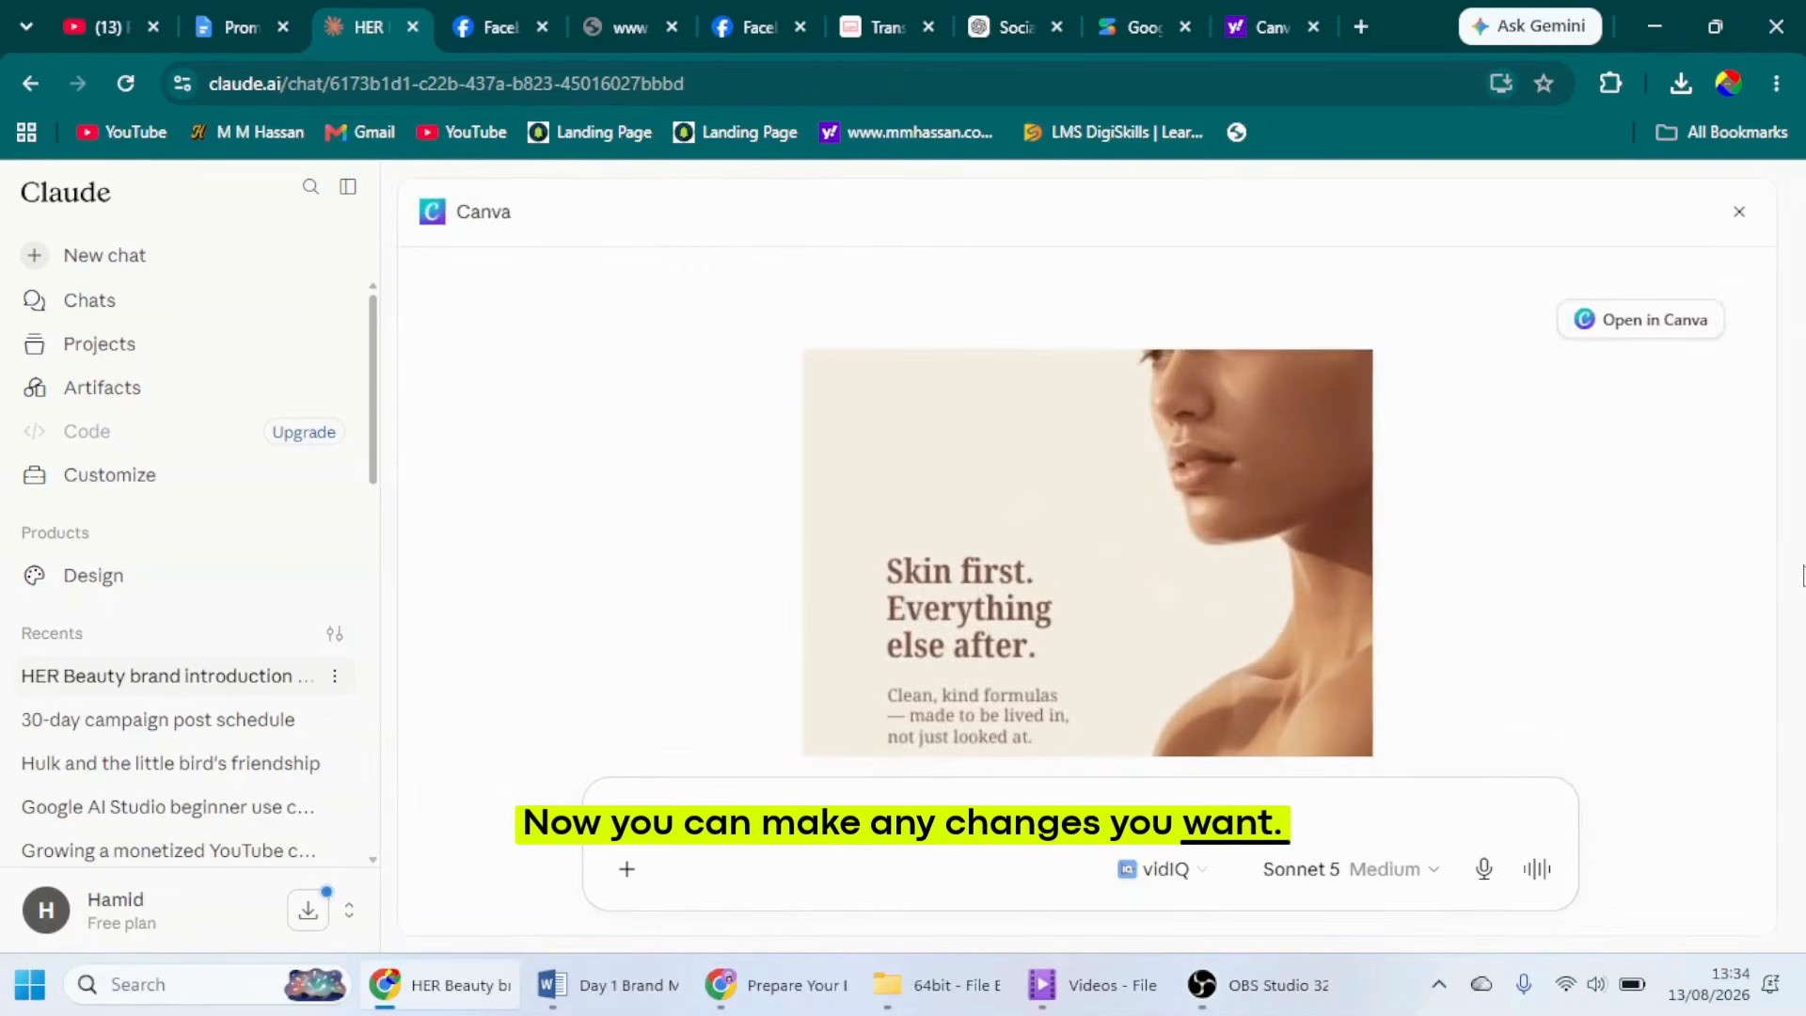
left_click(1640, 322)
key("Return")
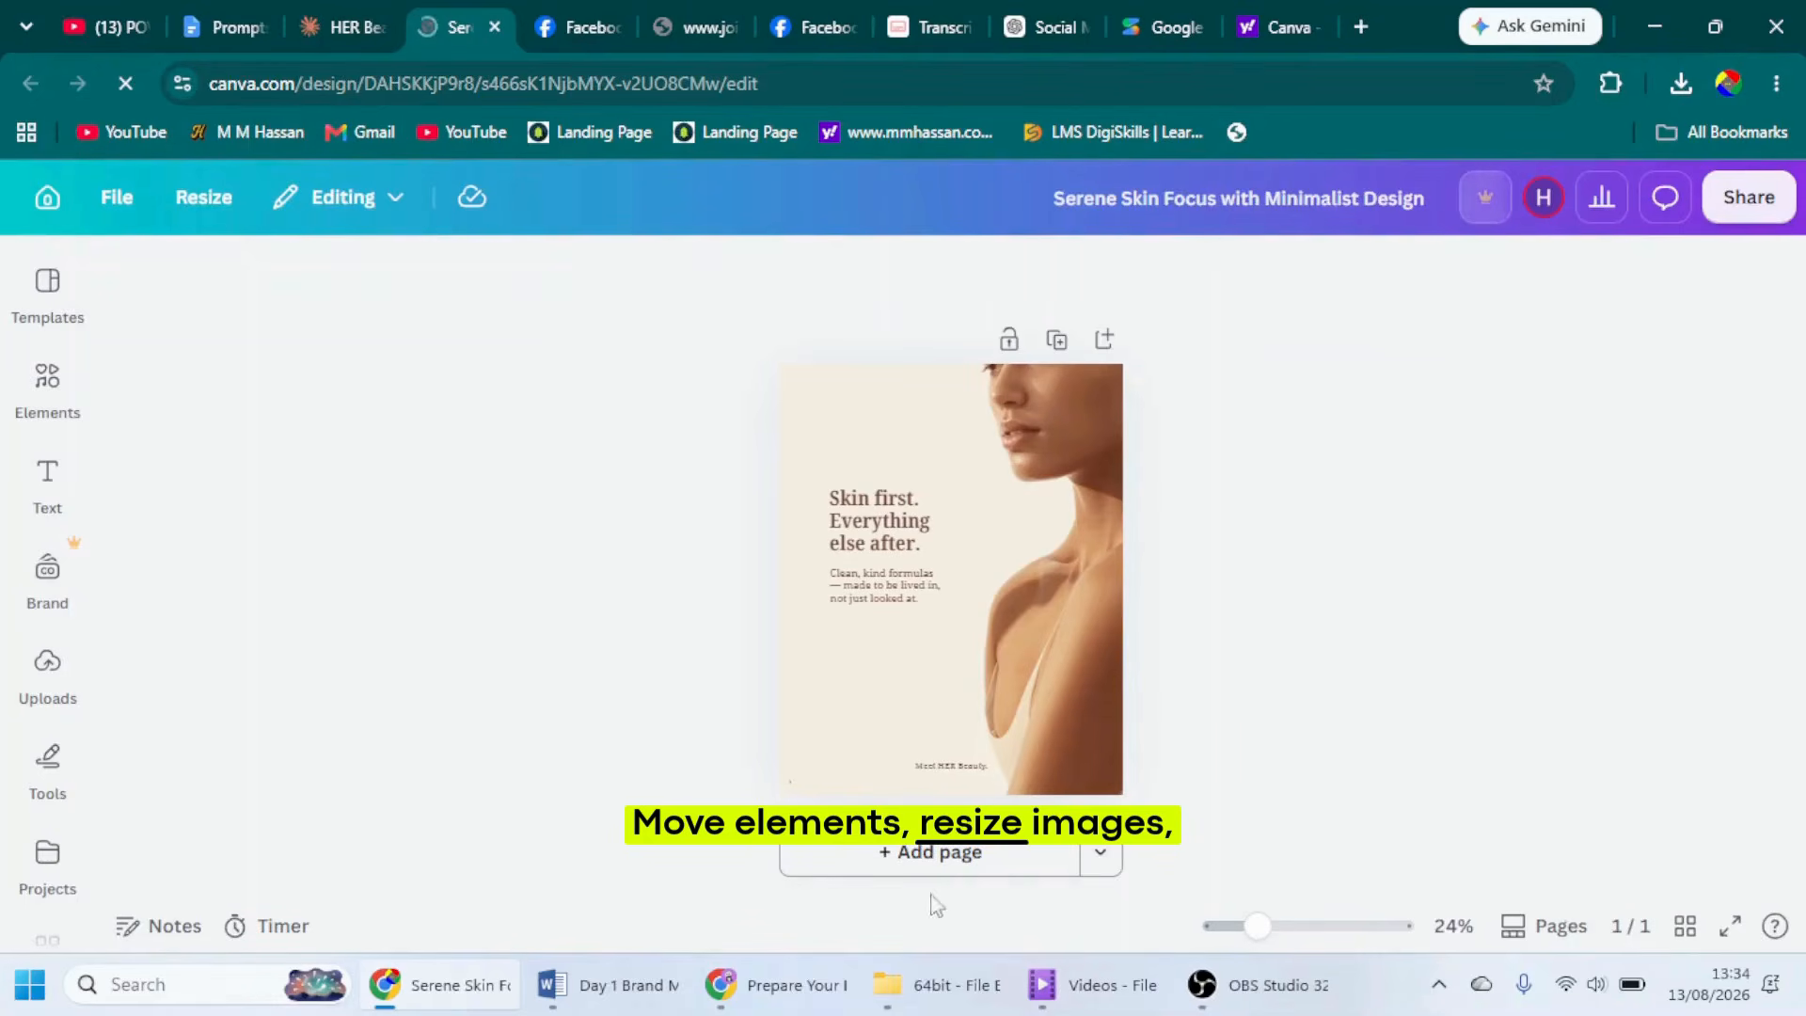
- Widen the model photo slightly toward the "Skin first. Everything else after." text in the design
left_click(938, 643)
left_click(873, 546)
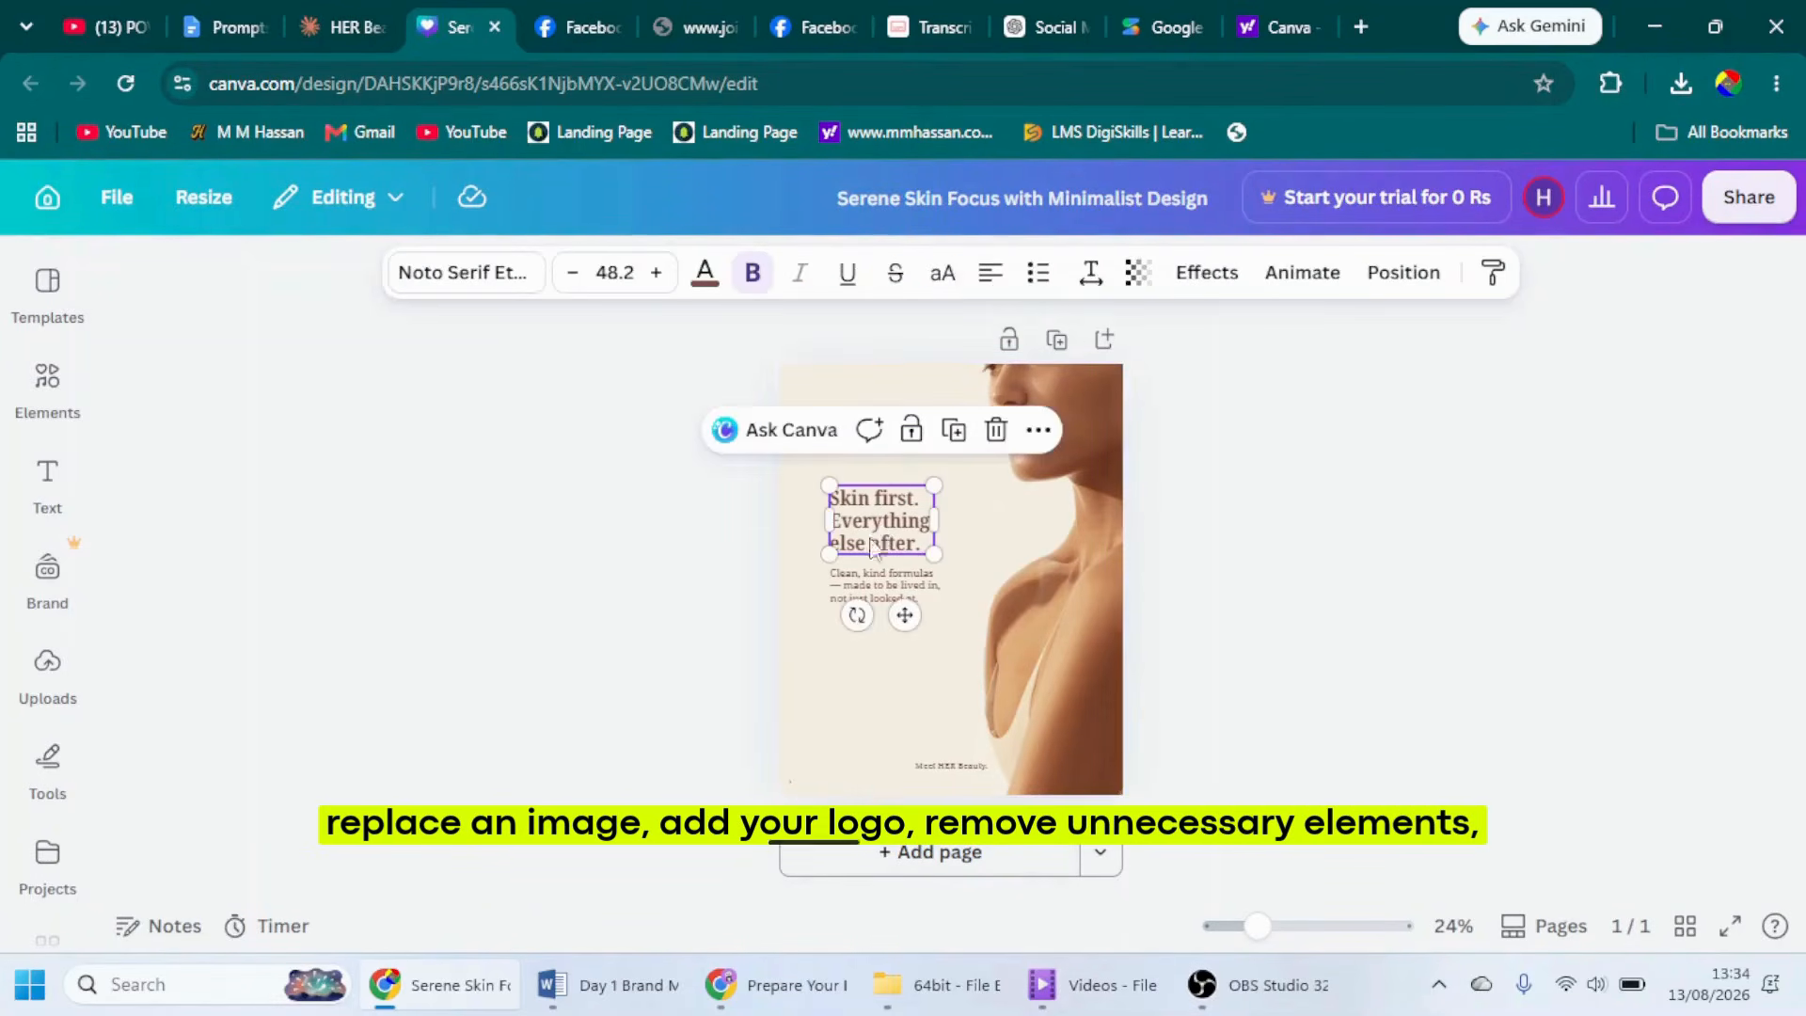
left_click(859, 588)
left_click(946, 696)
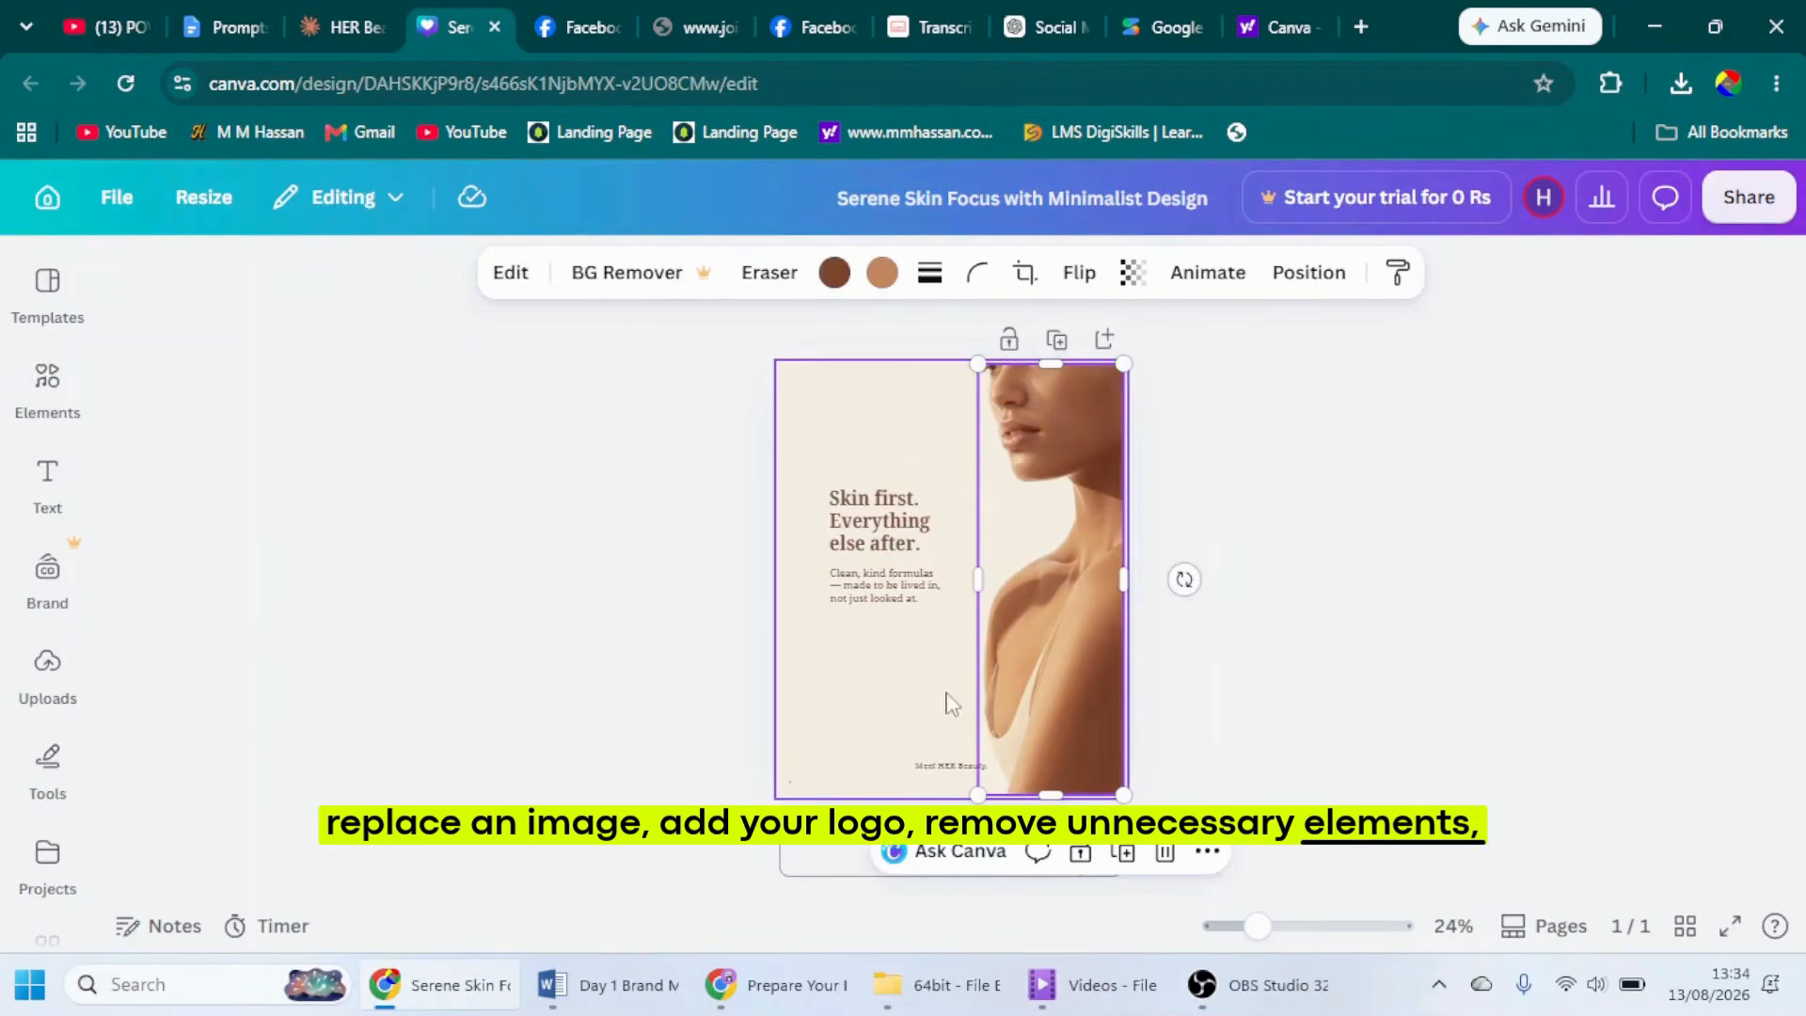
left_click_drag(977, 579, 970, 579)
left_click_drag(969, 792, 967, 799)
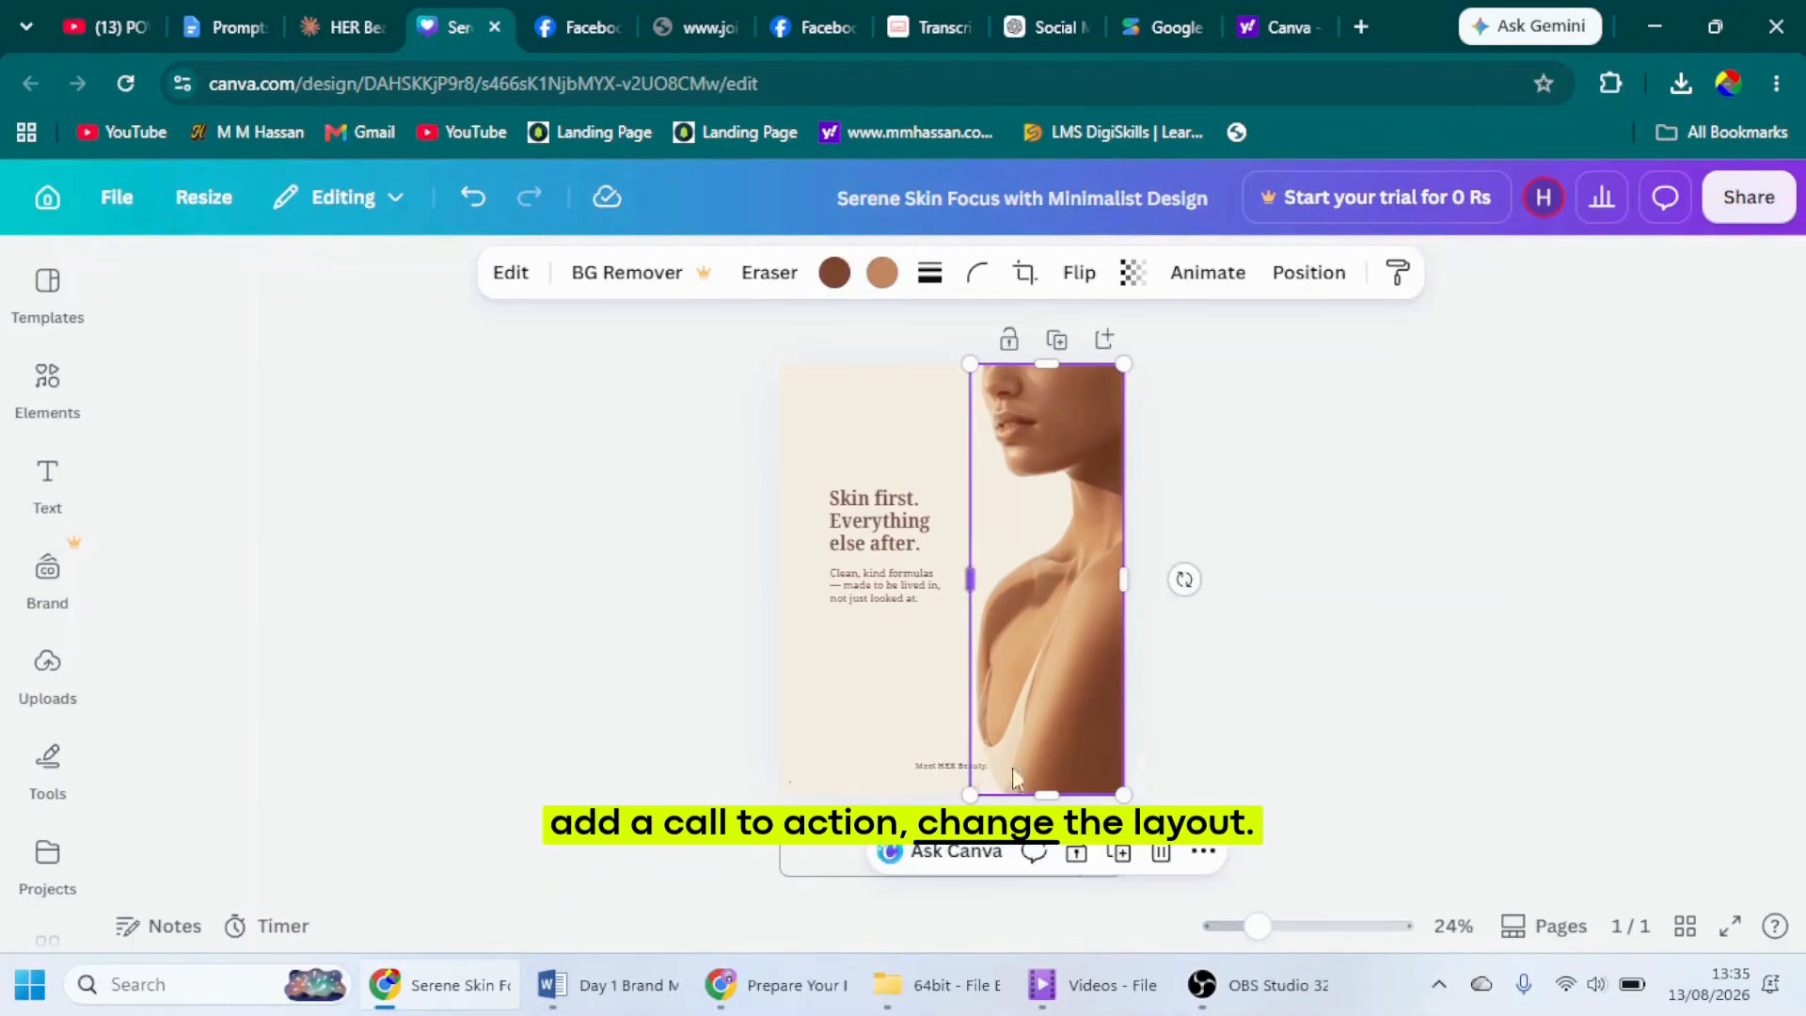
- Return to the Claude chat and submit the request to create the day 2 post with the "DAY 2 — HERO PRODUCT" brief
left_click(1339, 701)
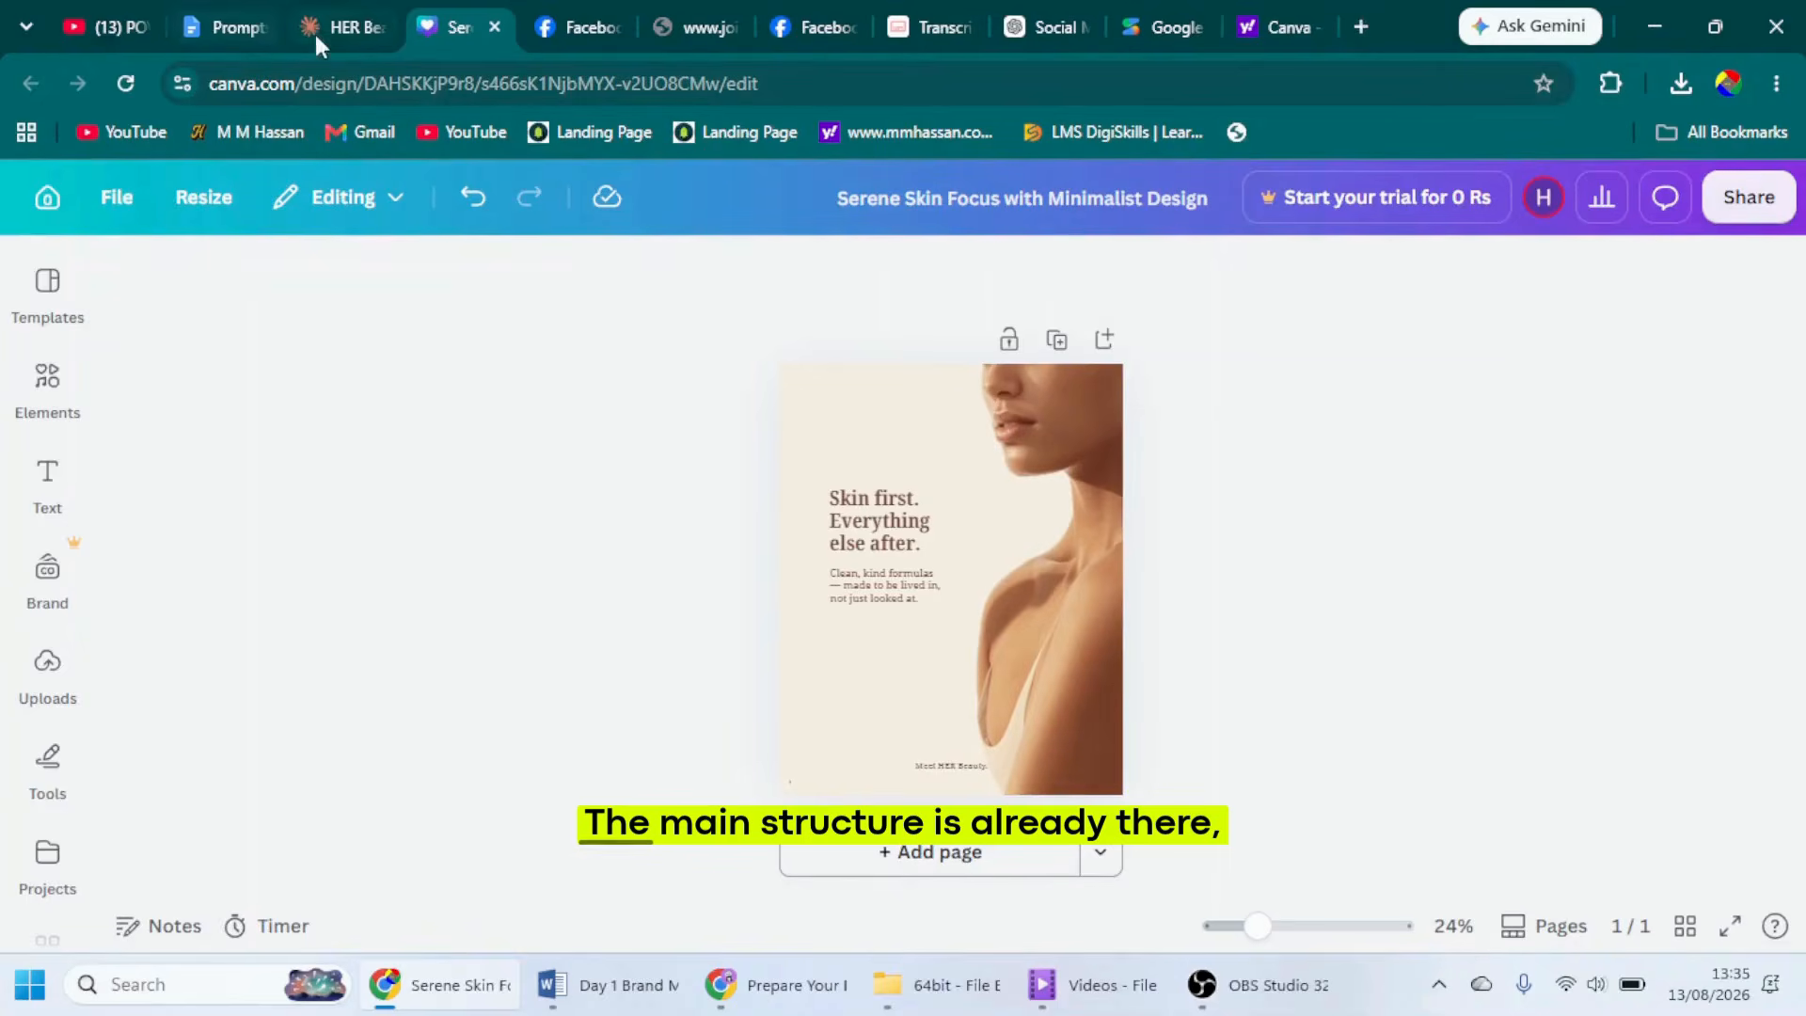
left_click(350, 28)
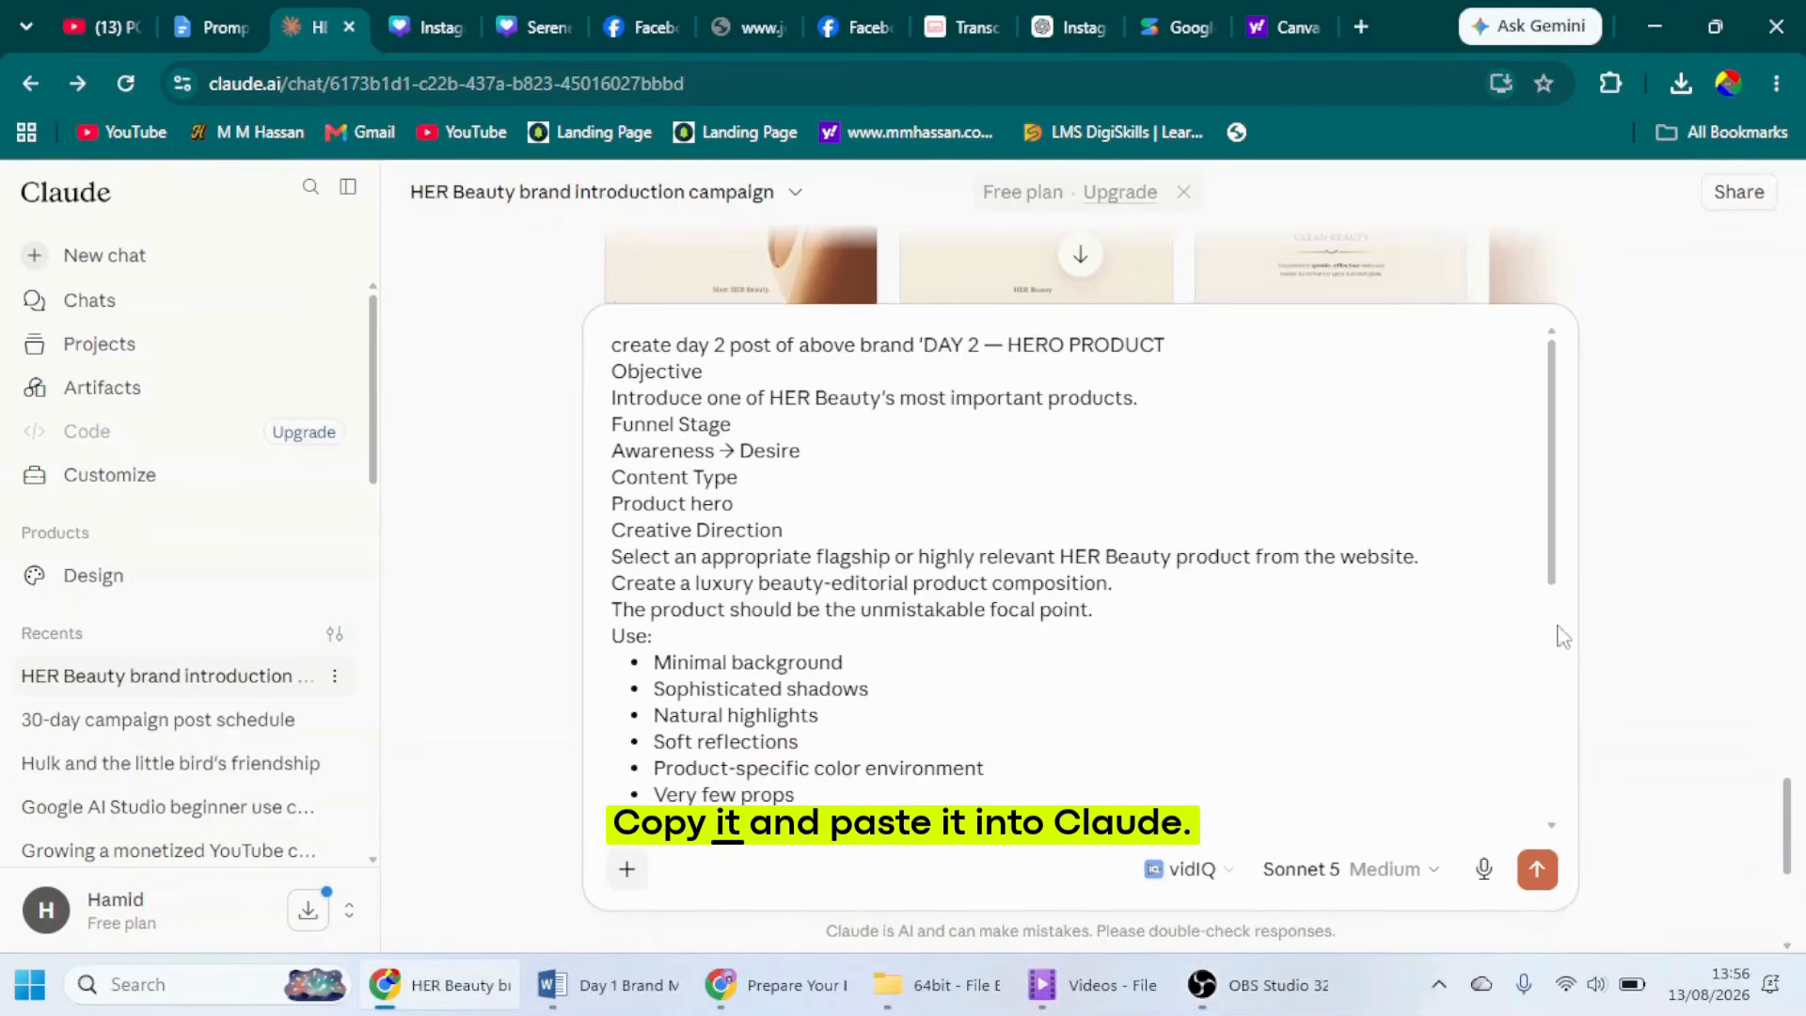
scroll(1472, 530, "down", 10)
left_click_drag(1561, 690, 1538, 436)
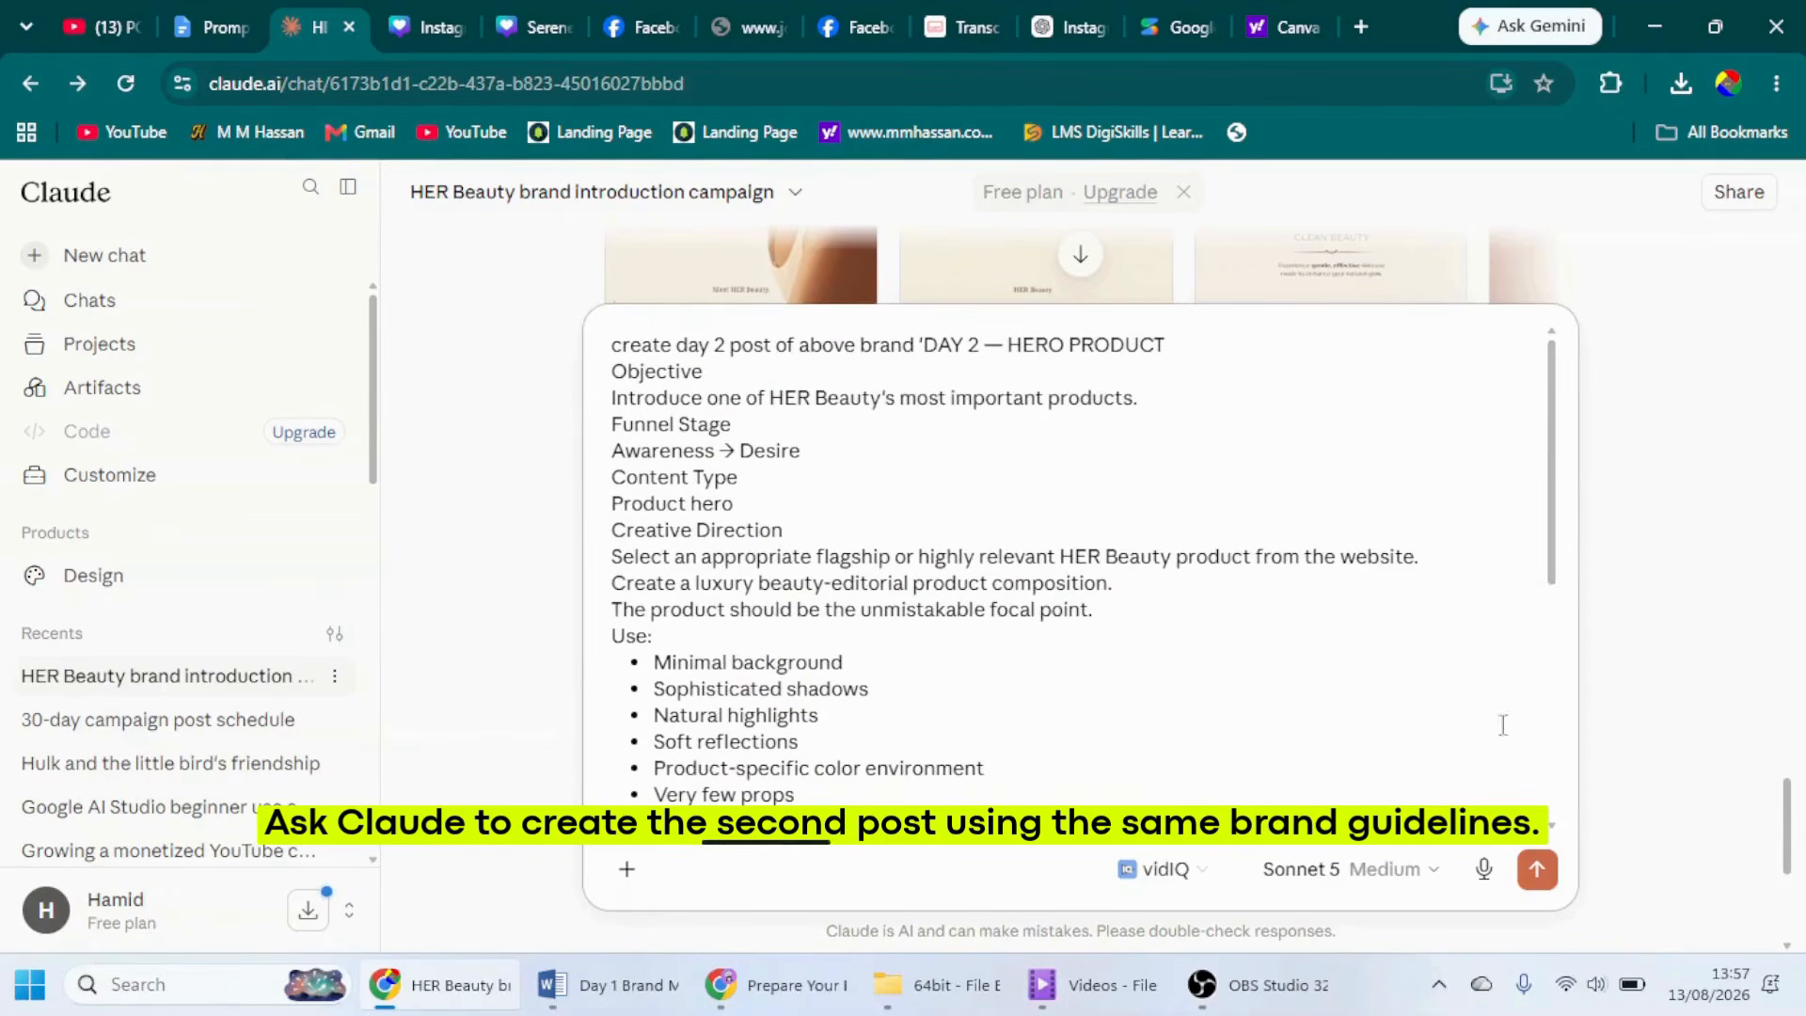
left_click(1538, 870)
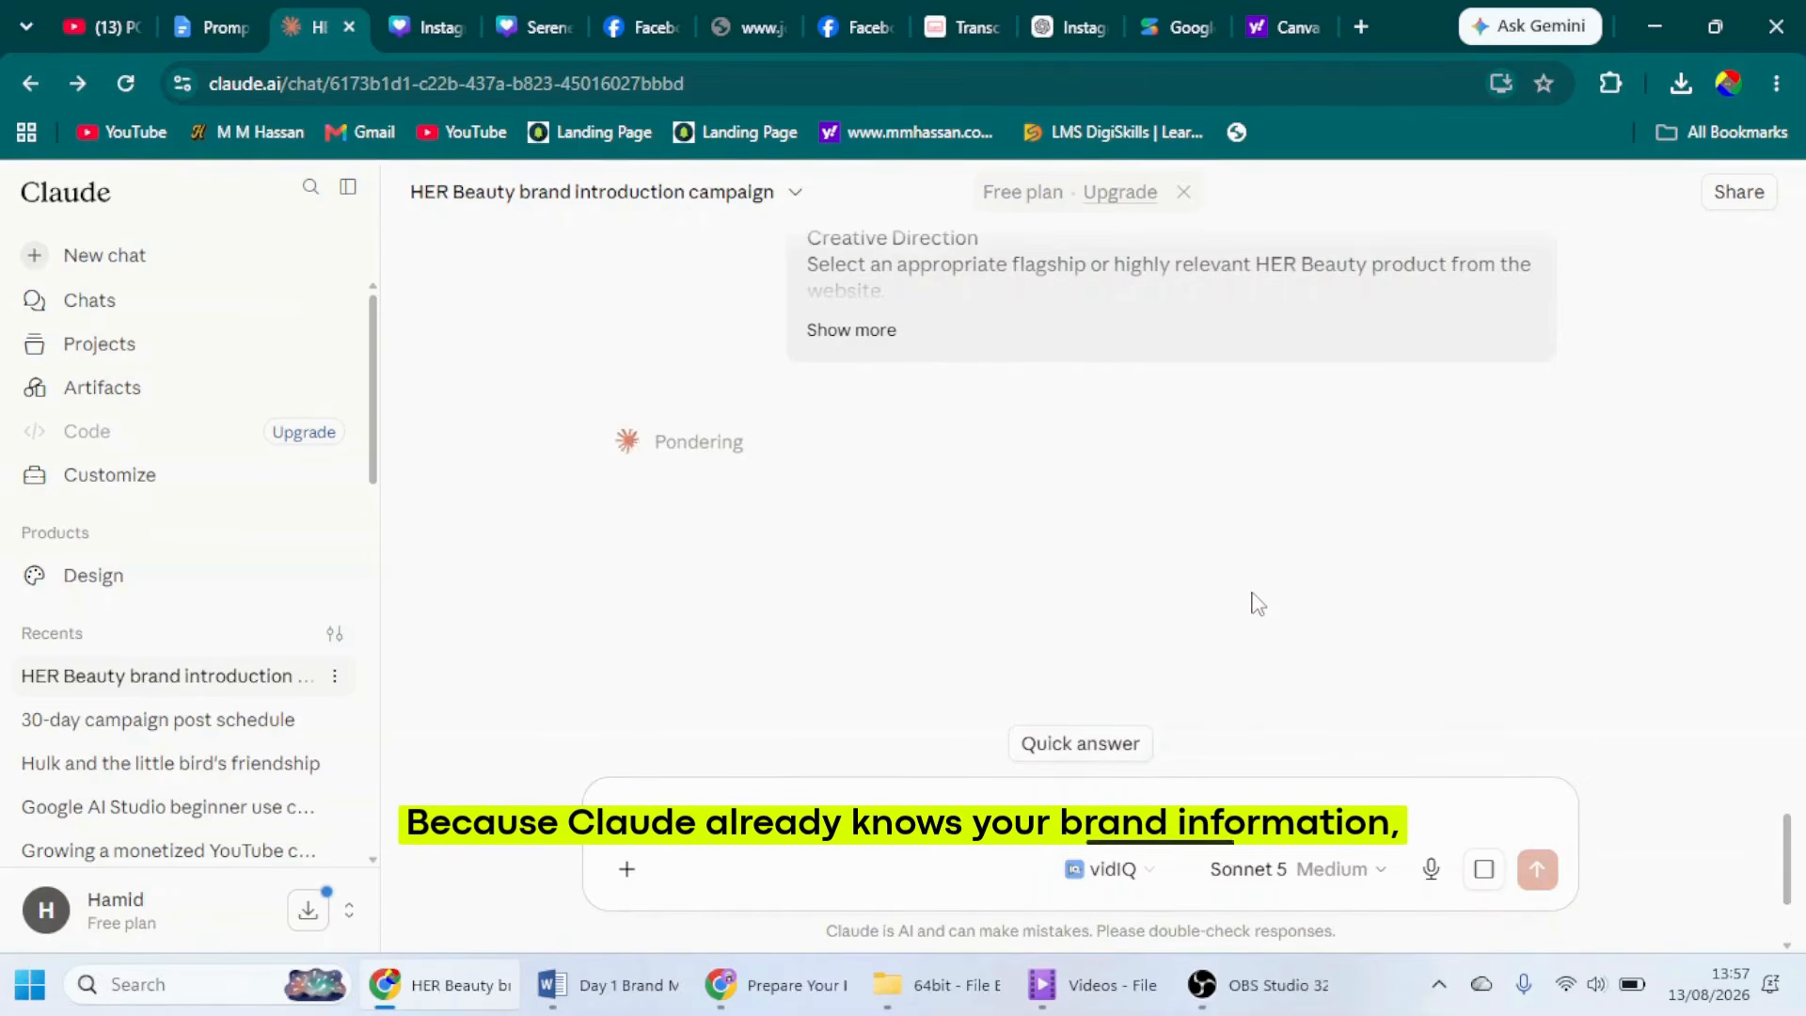
- Follow Claude's progress on the day 2 post and browse through the generated serum designs
scroll(1797, 860, "up", 3)
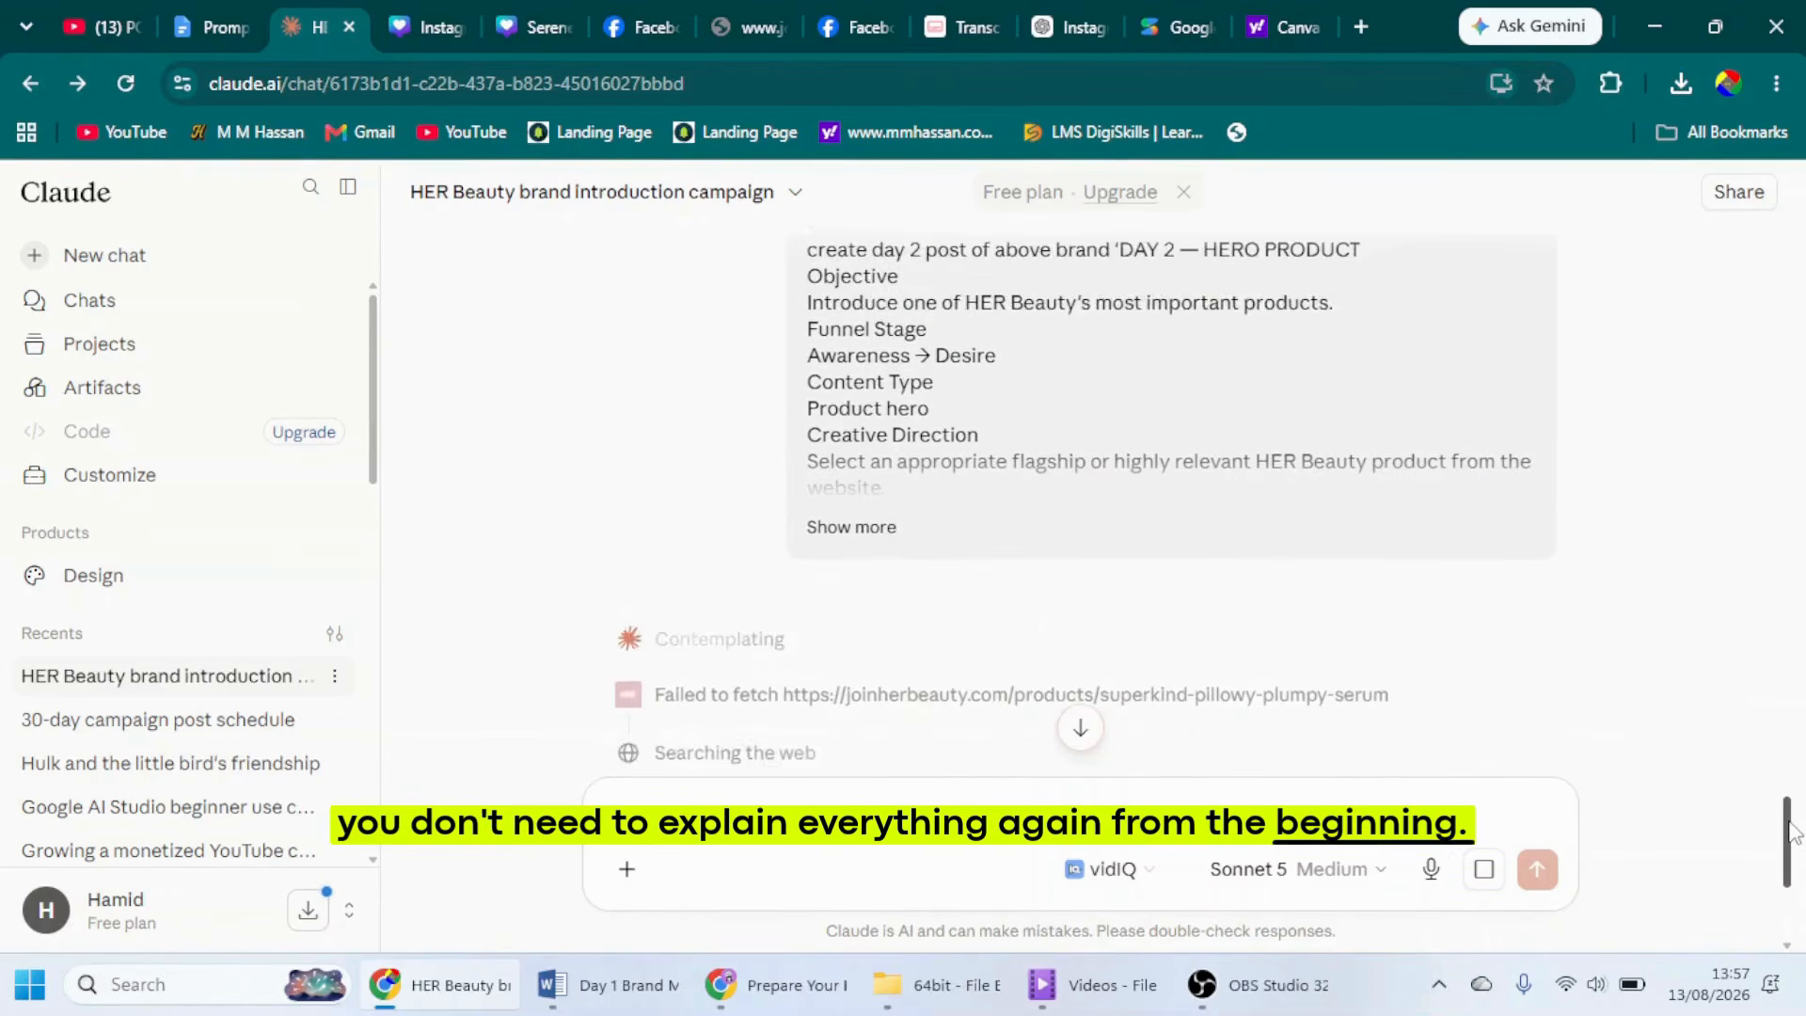
scroll(1792, 861, "down", 5)
scroll(1790, 884, "down", 3)
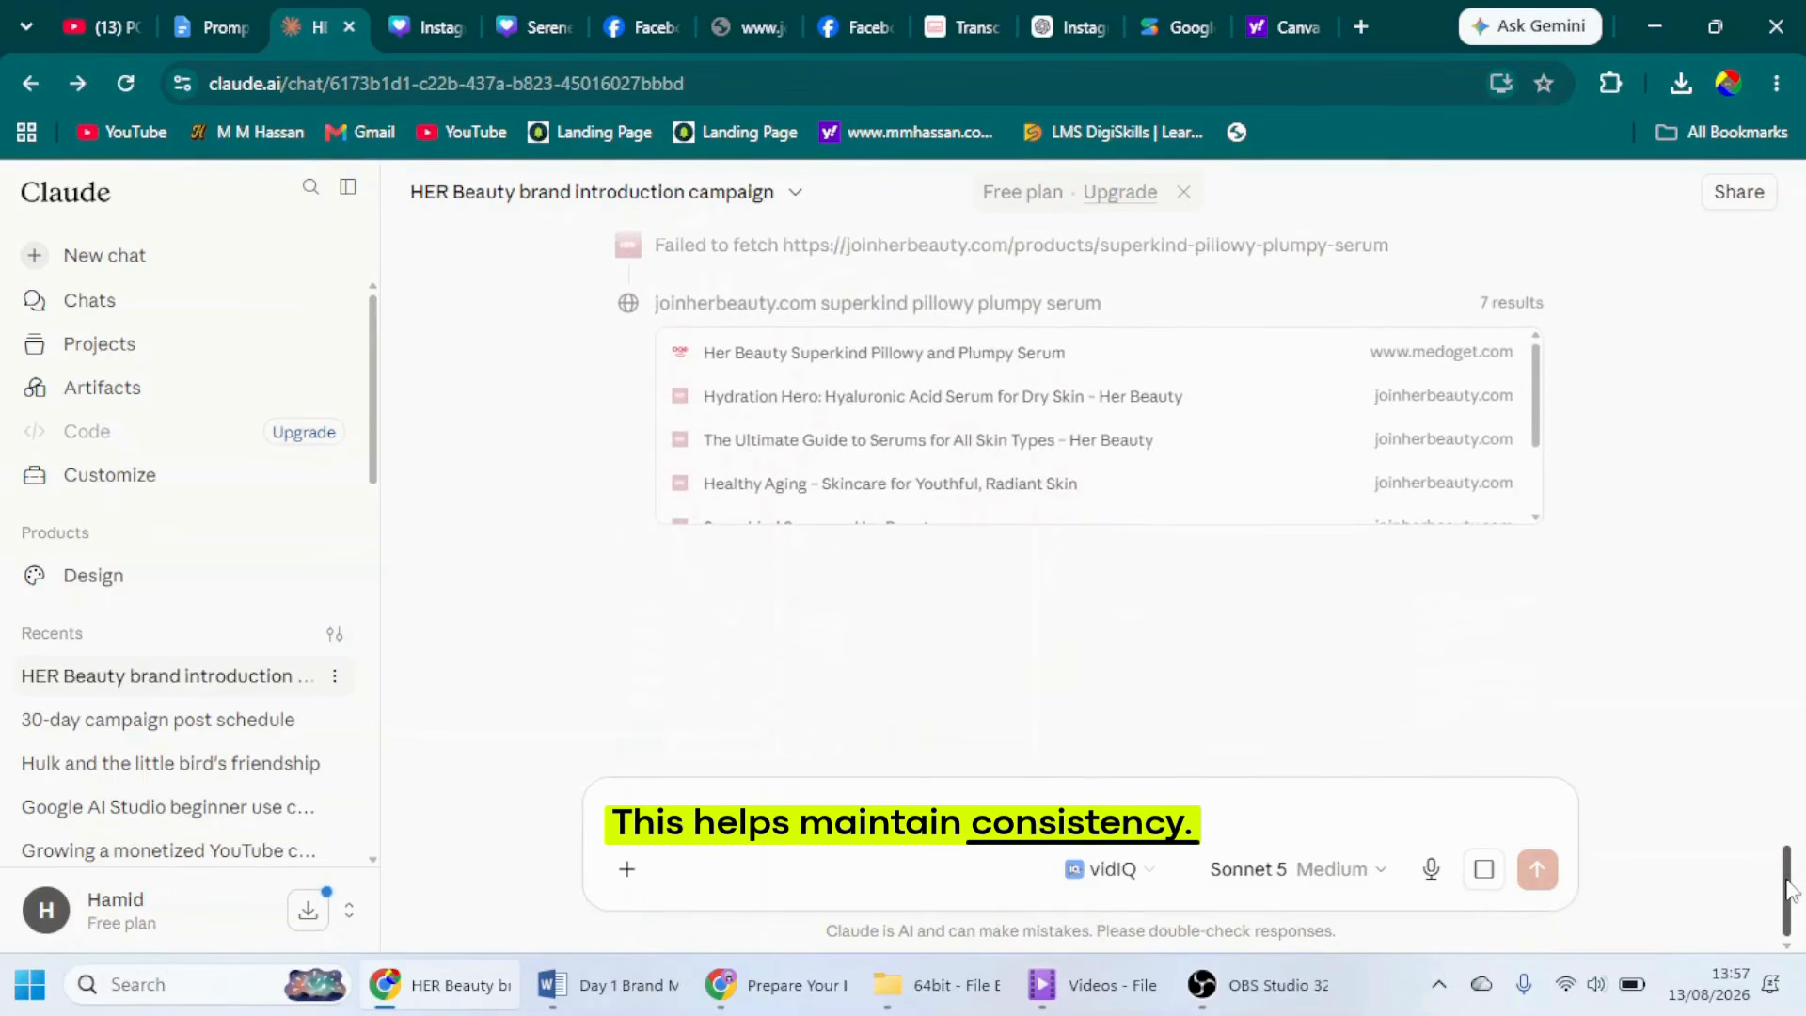
scroll(1791, 913, "down", 1)
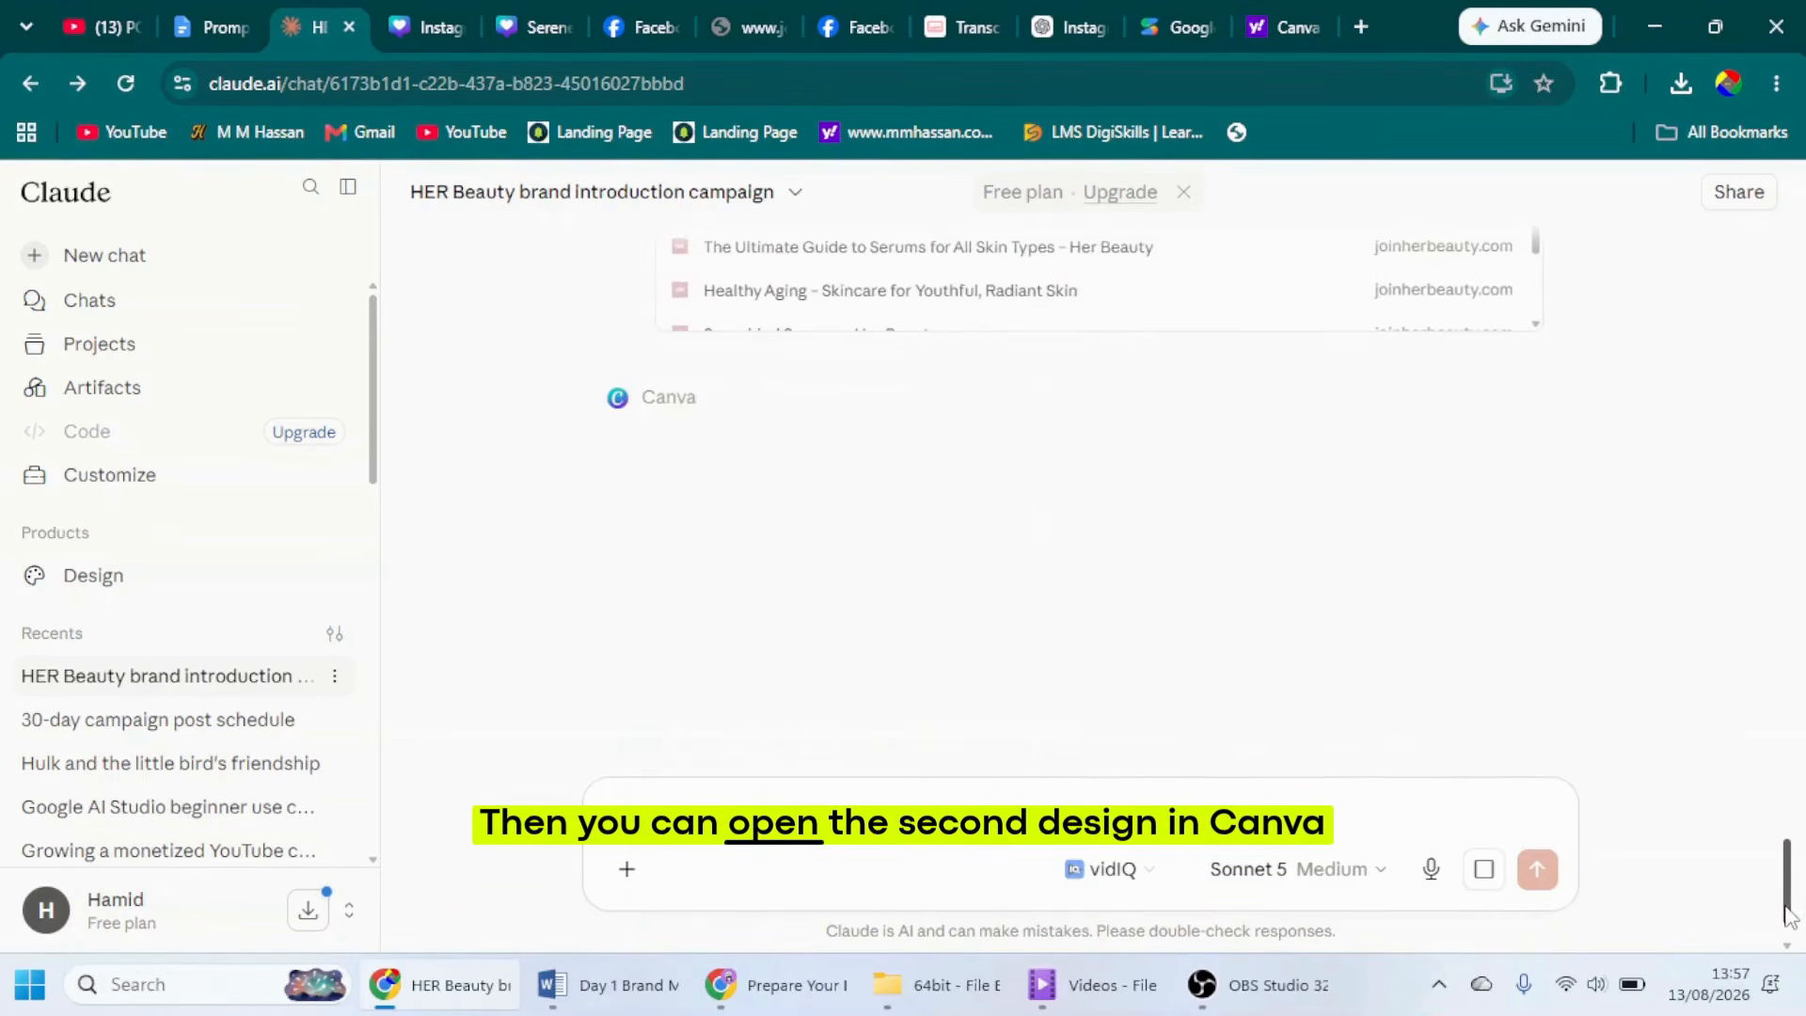
scroll(1790, 917, "down", 2)
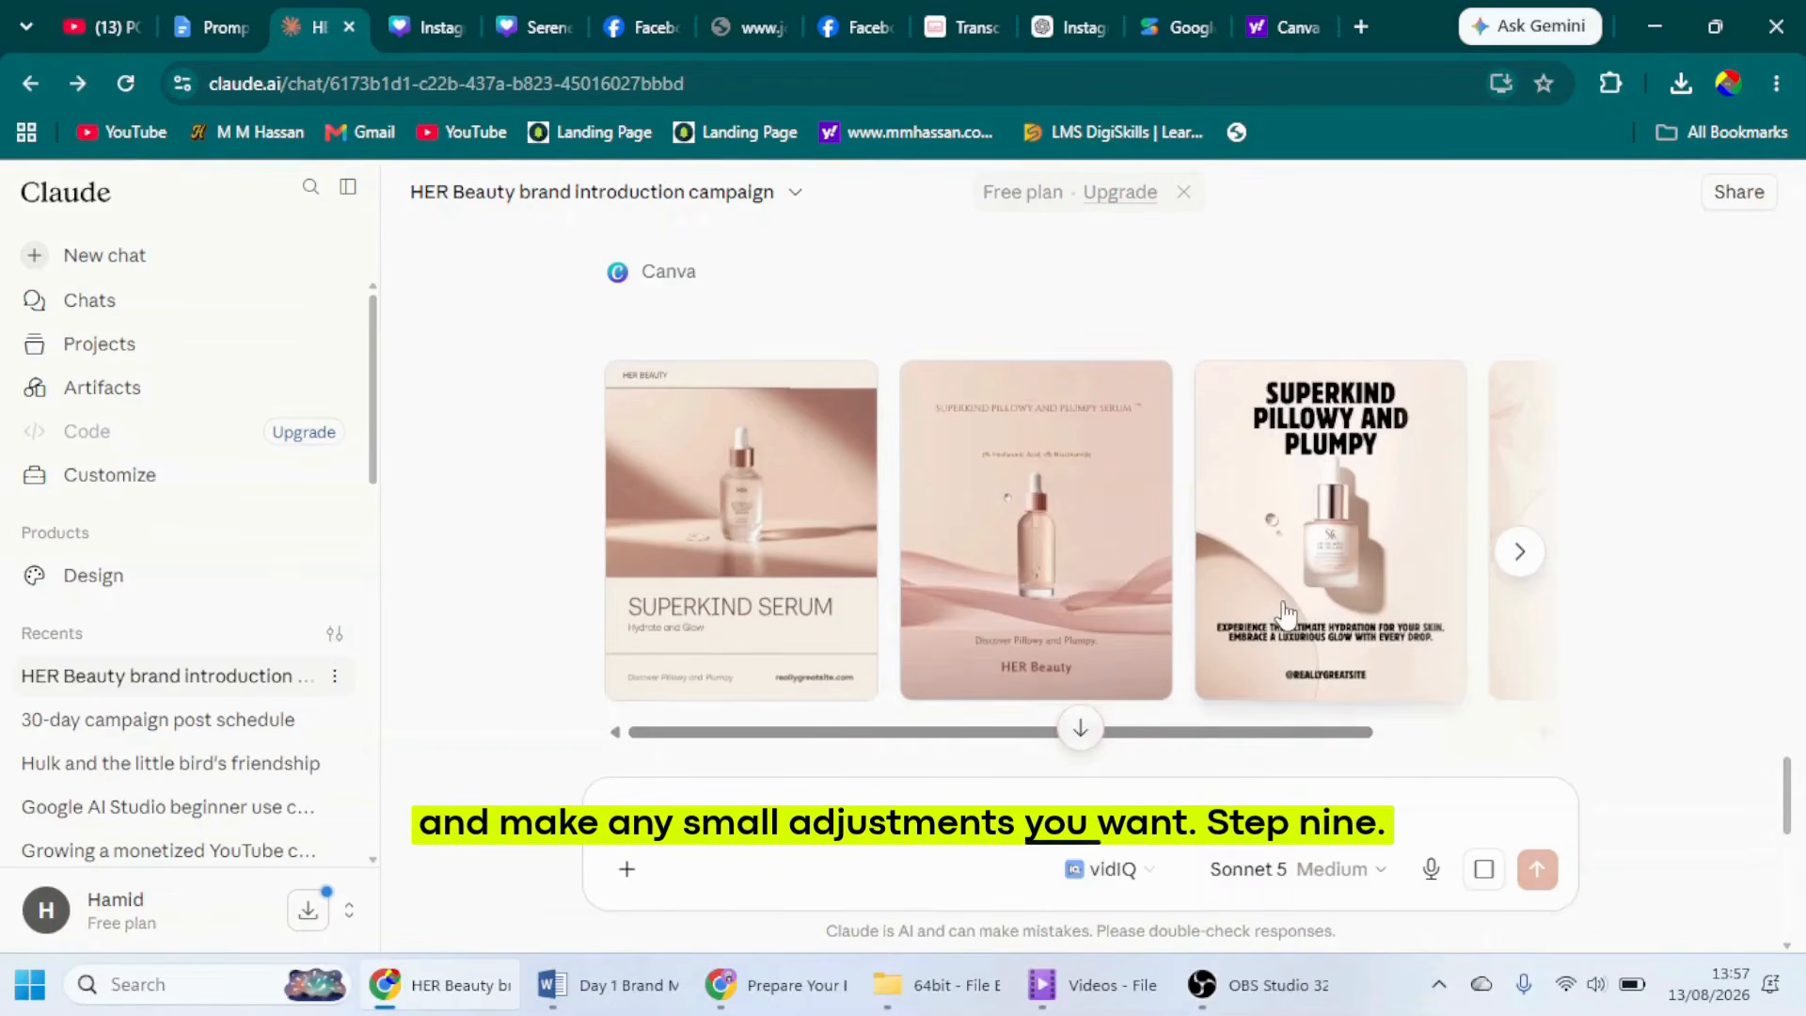
left_click(1520, 552)
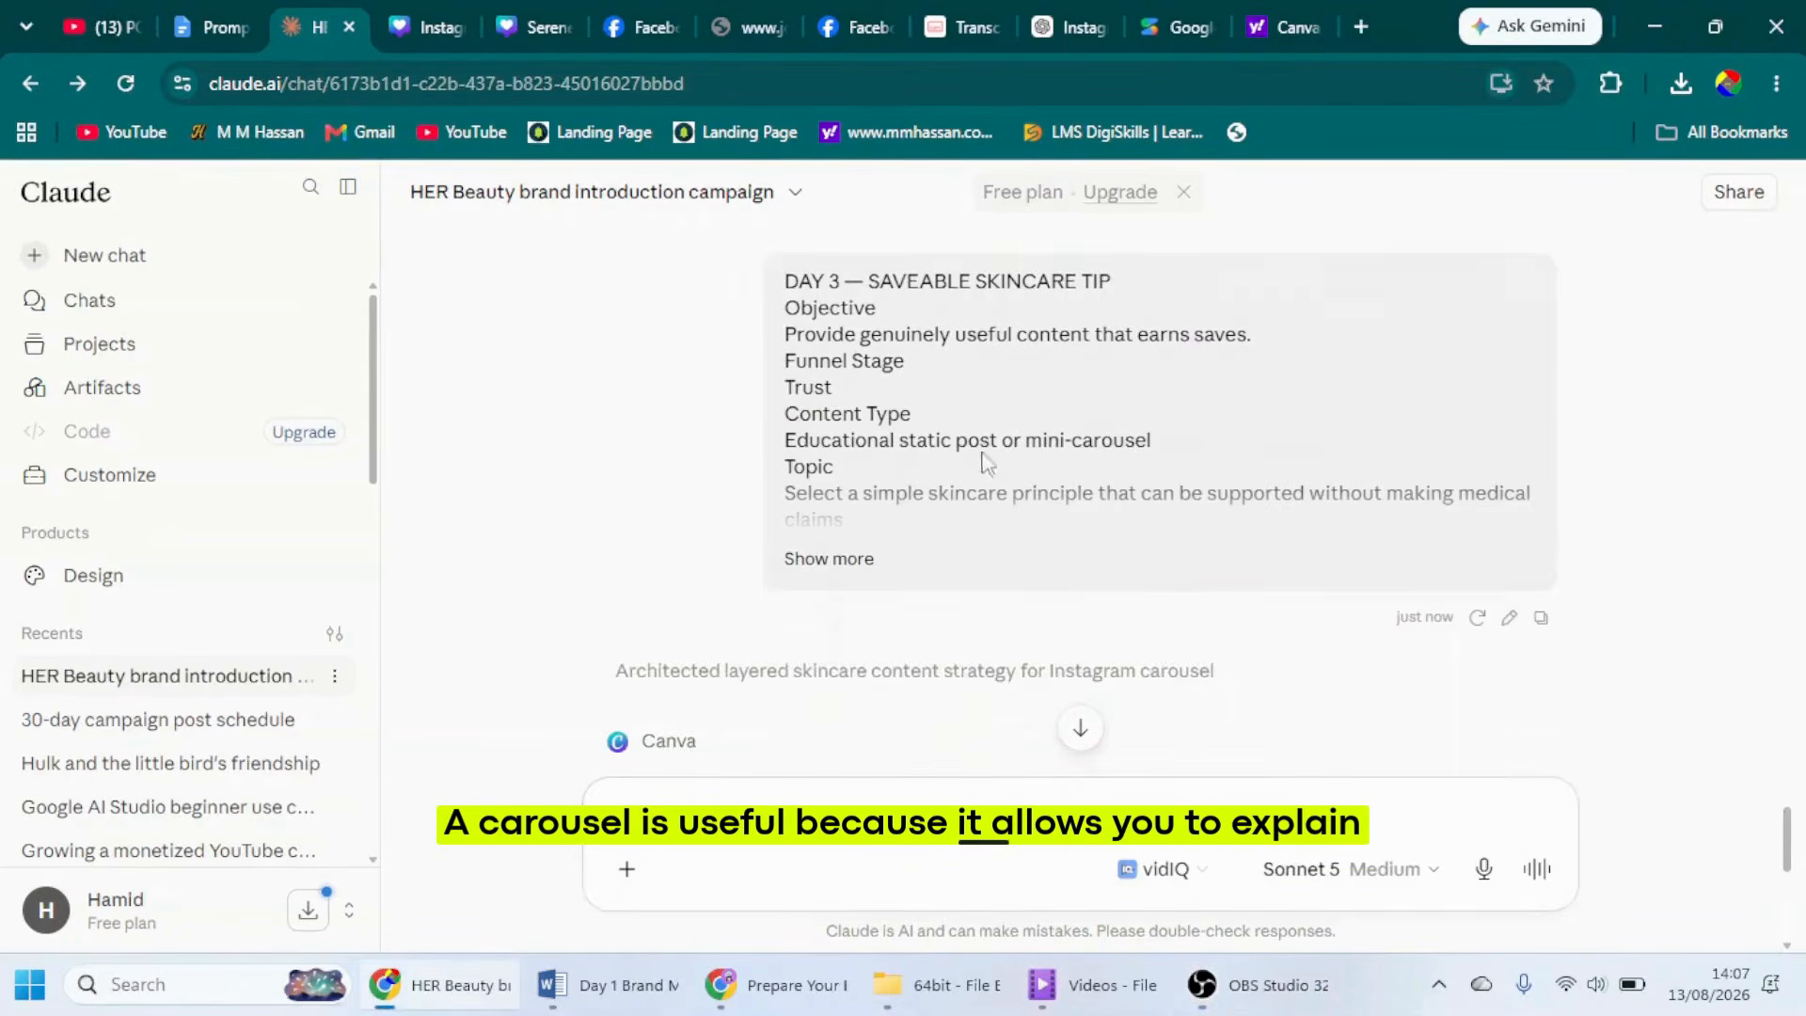
- Look over the generated designs and explanation for the "DAY 3 — SAVEABLE SKINCARE TIP" post
left_click_drag(1788, 847, 1782, 892)
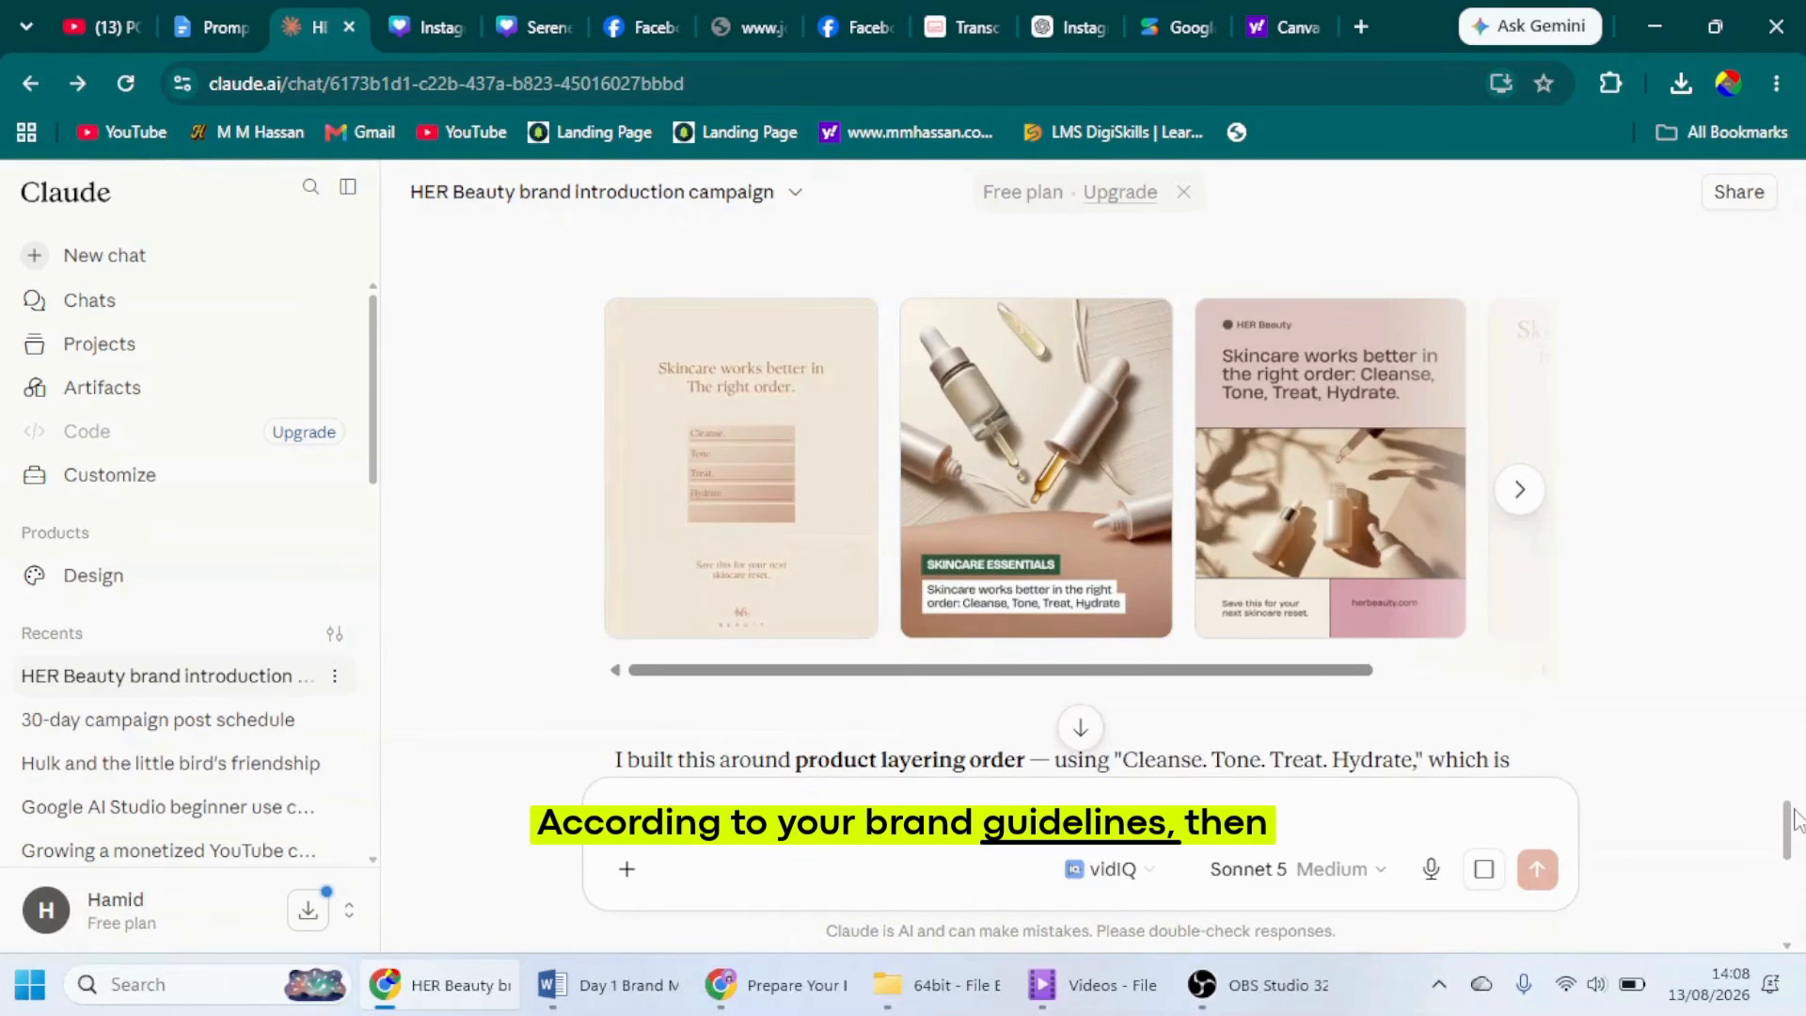
scroll(1797, 818, "down", 3)
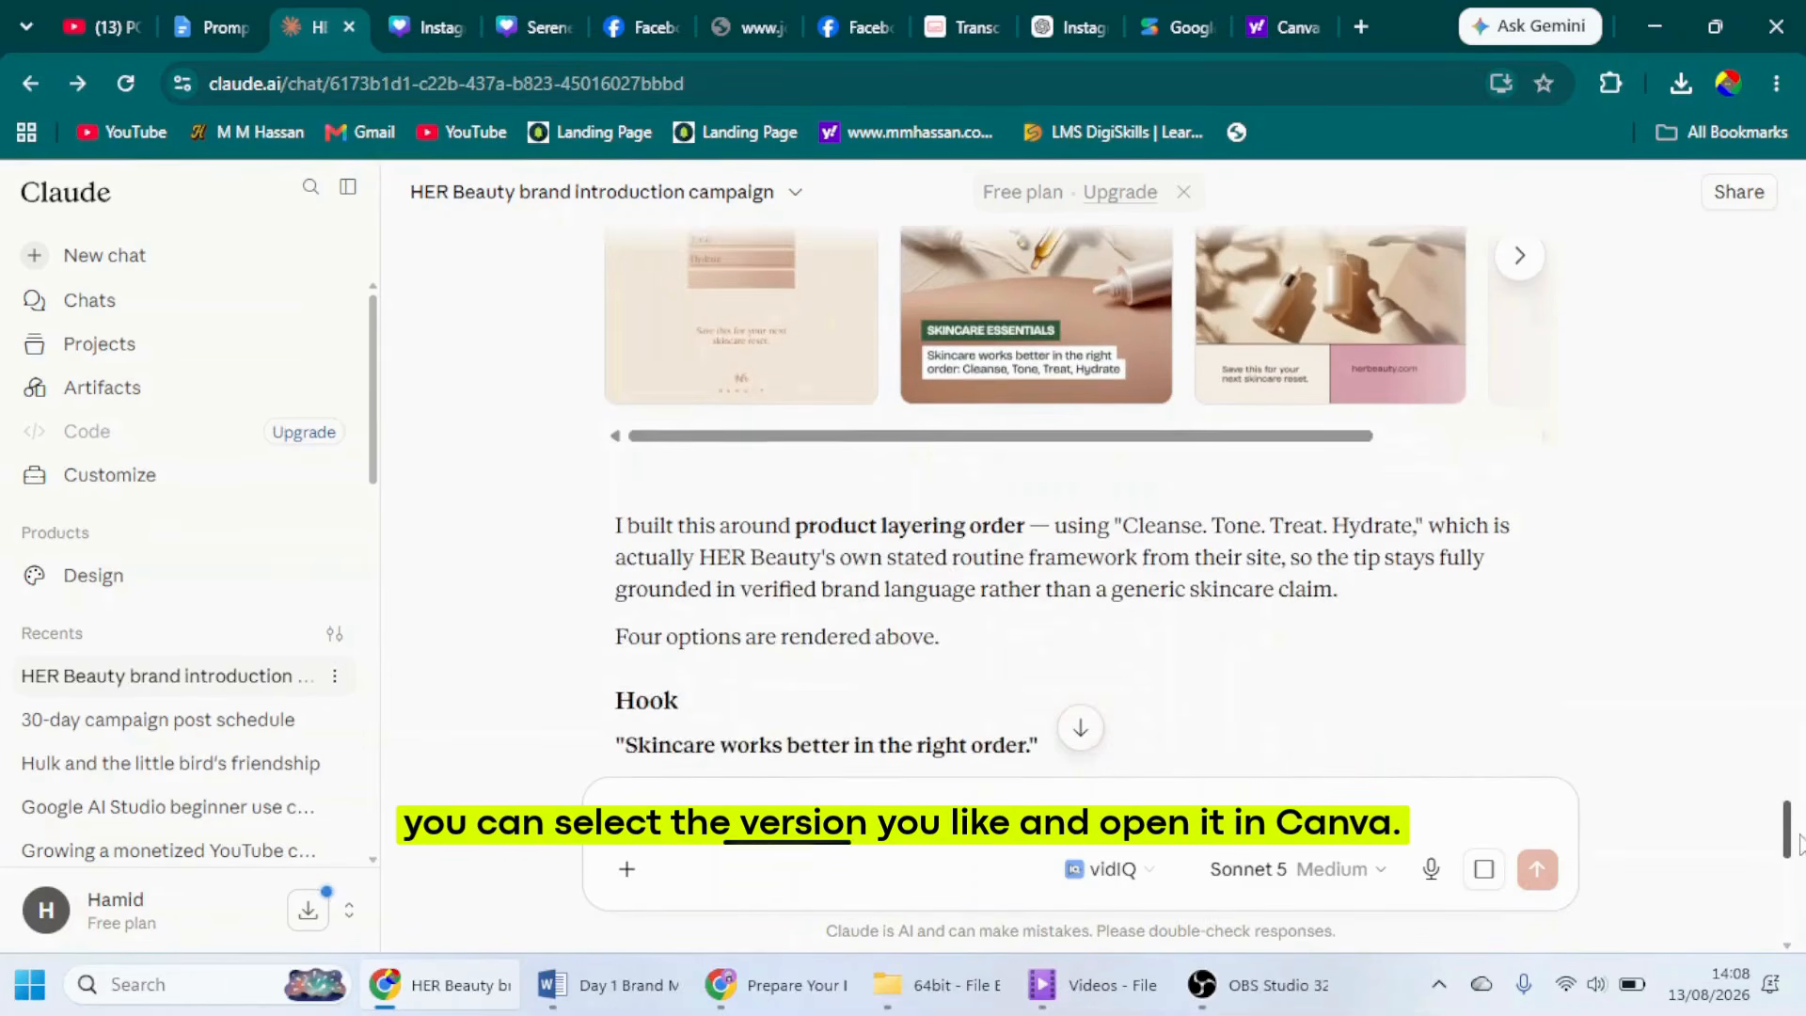
scroll(1799, 837, "down", 3)
scroll(1800, 818, "up", 6)
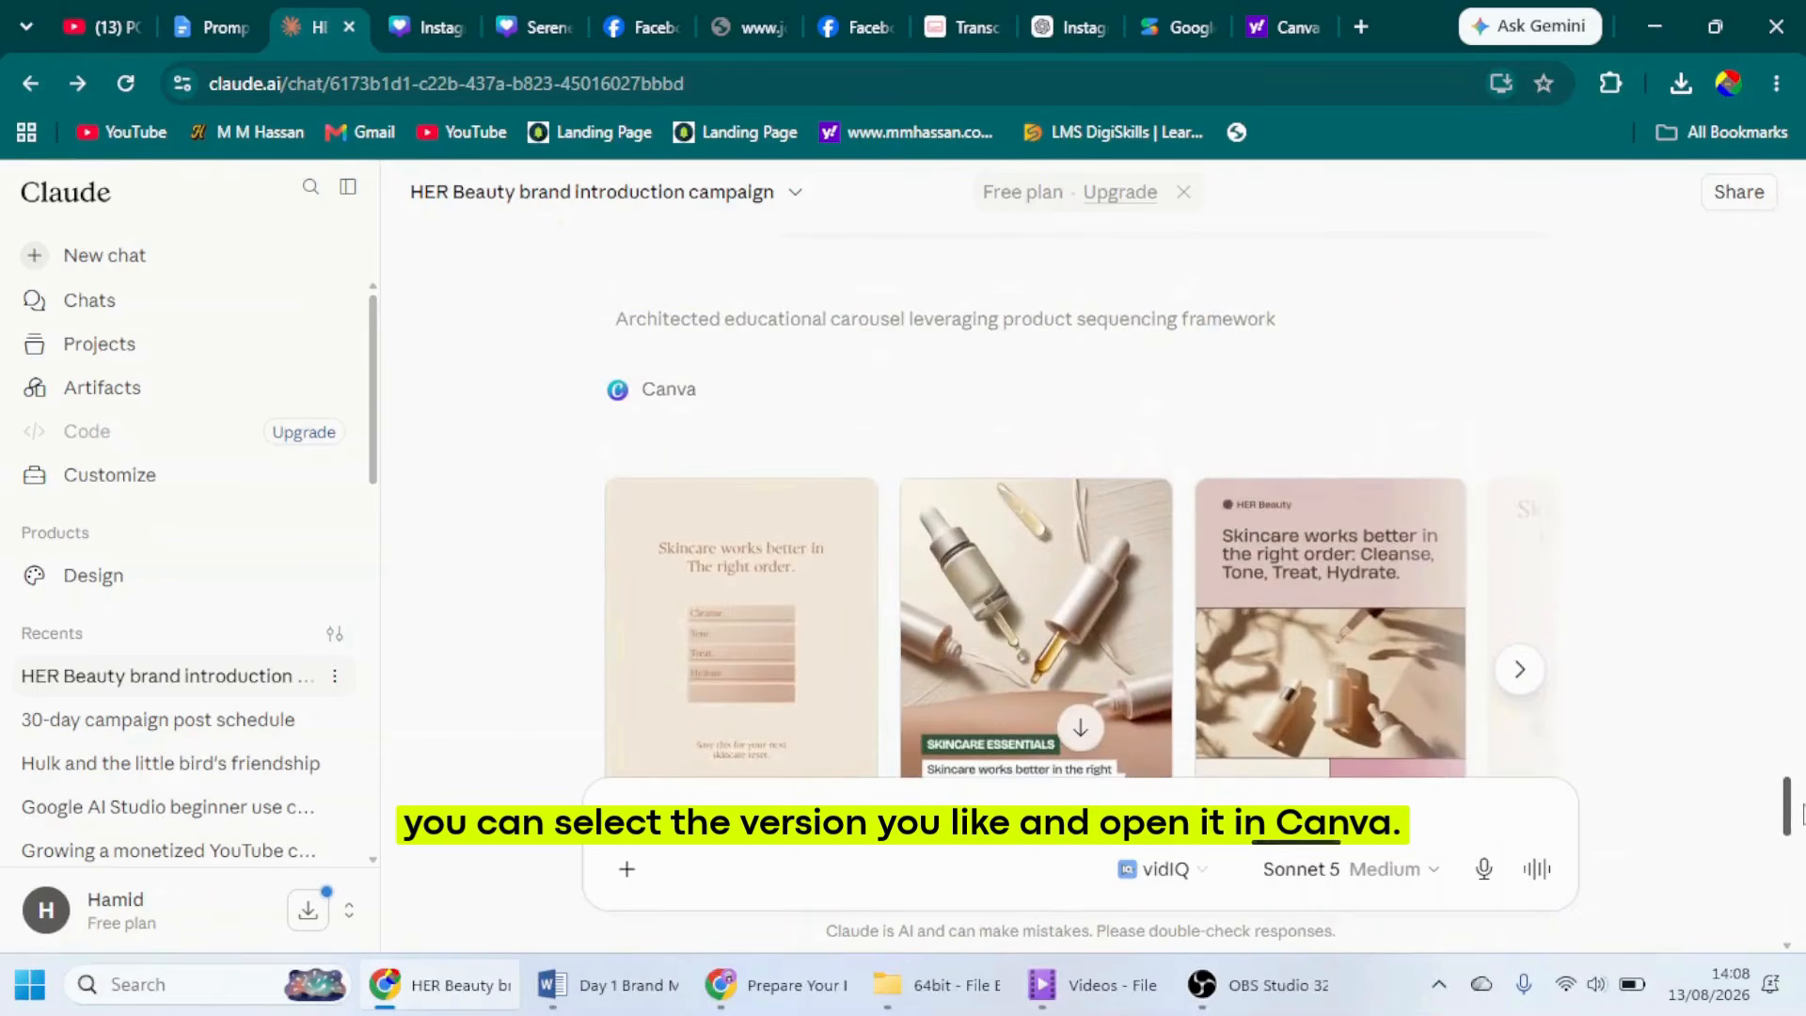
scroll(1800, 813, "down", 2)
mouse_move(1244, 992)
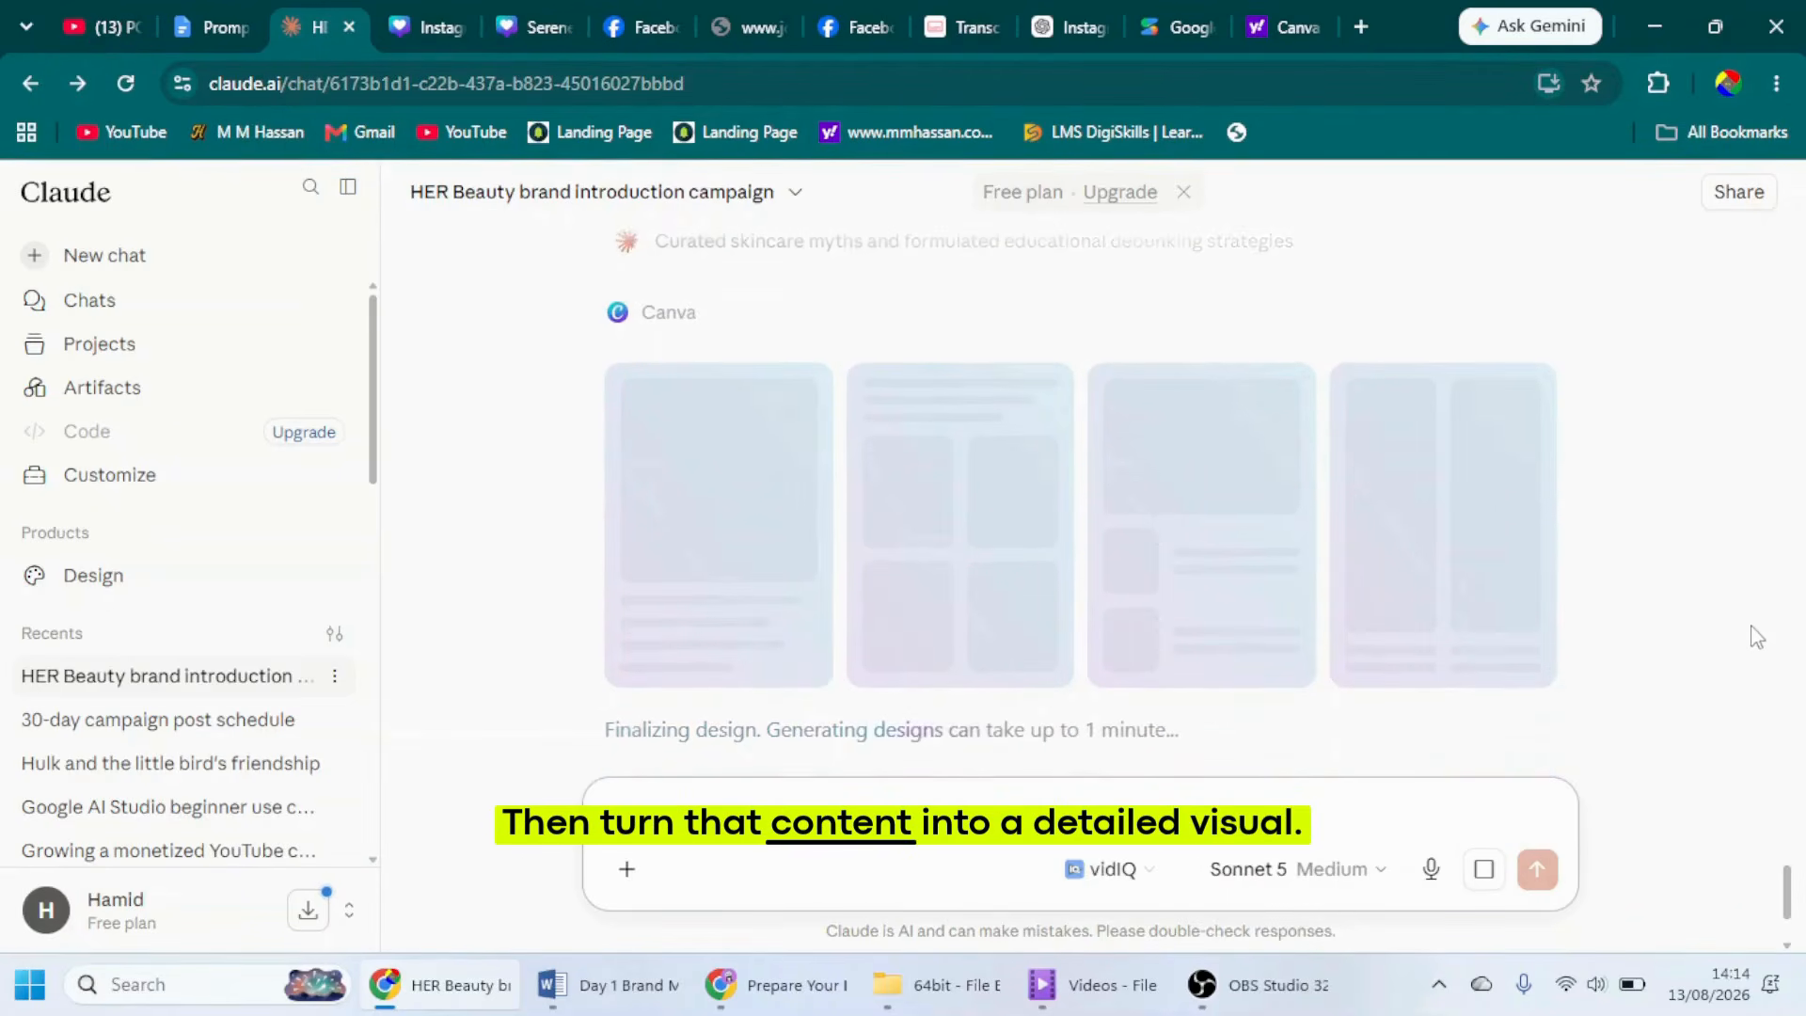
- Preview the first skincare myths design, close it, and open the second one with the white product bottle
left_click(724, 662)
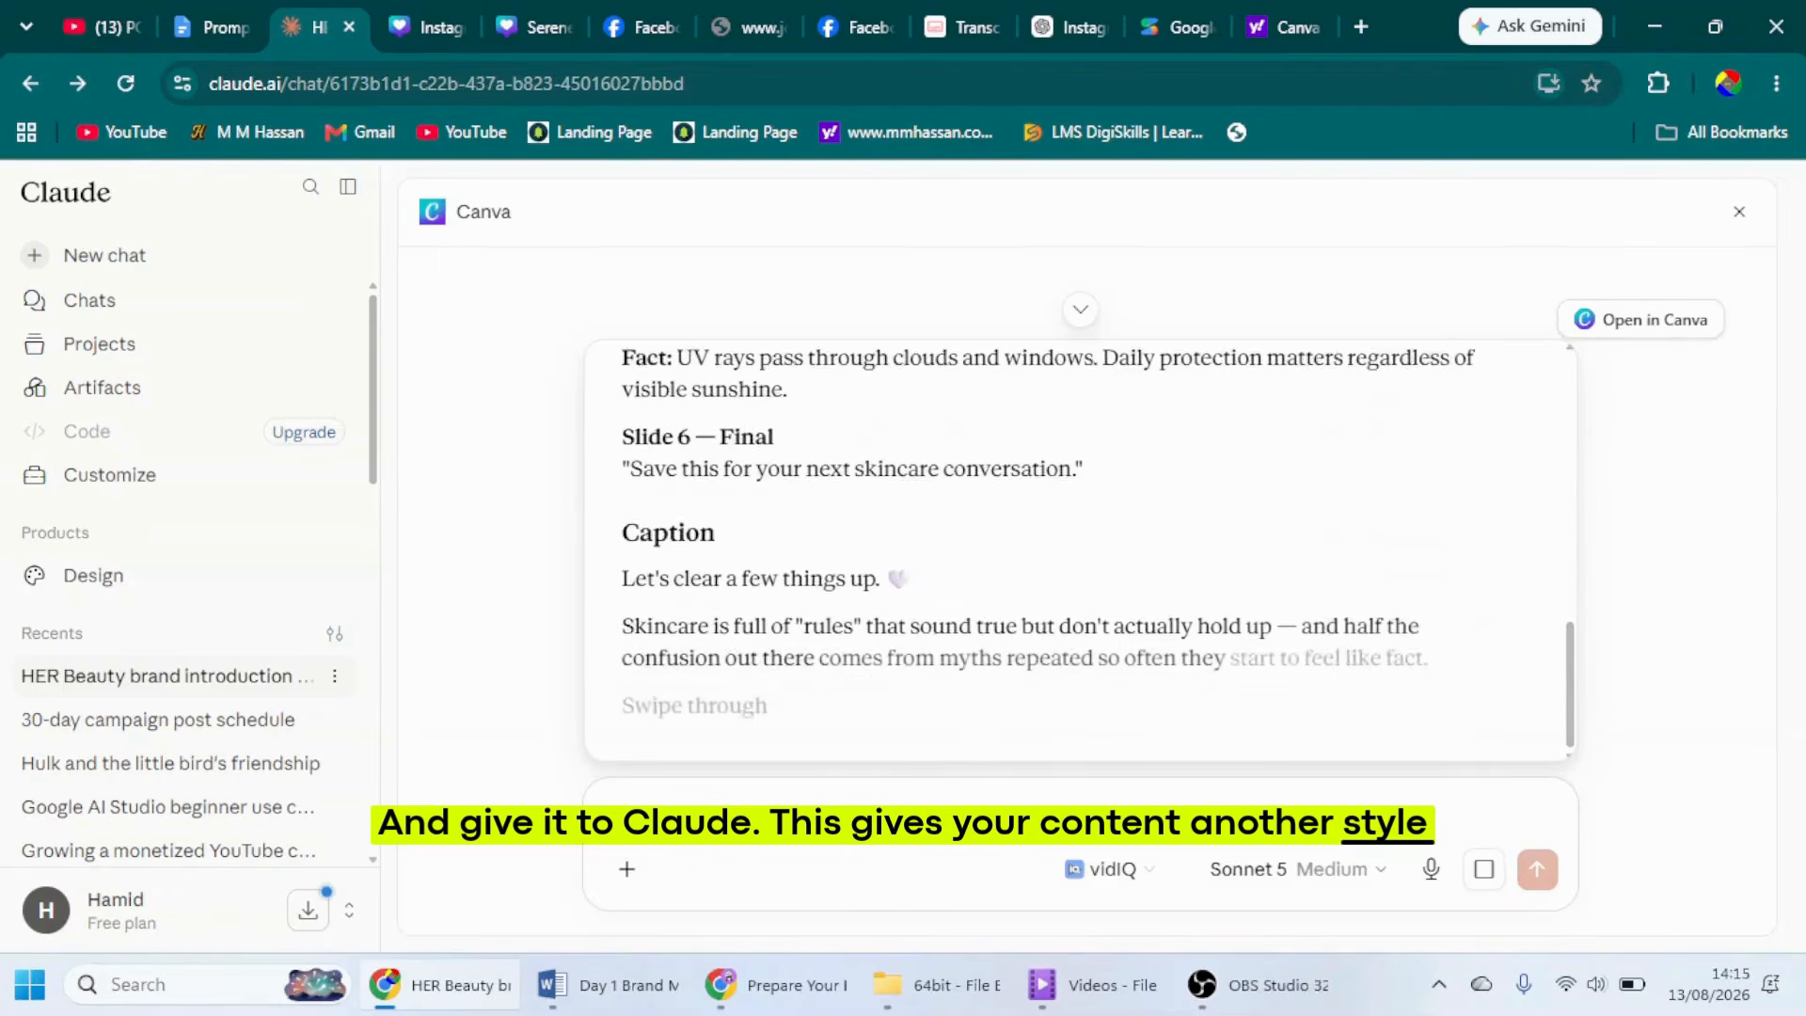
left_click(1739, 212)
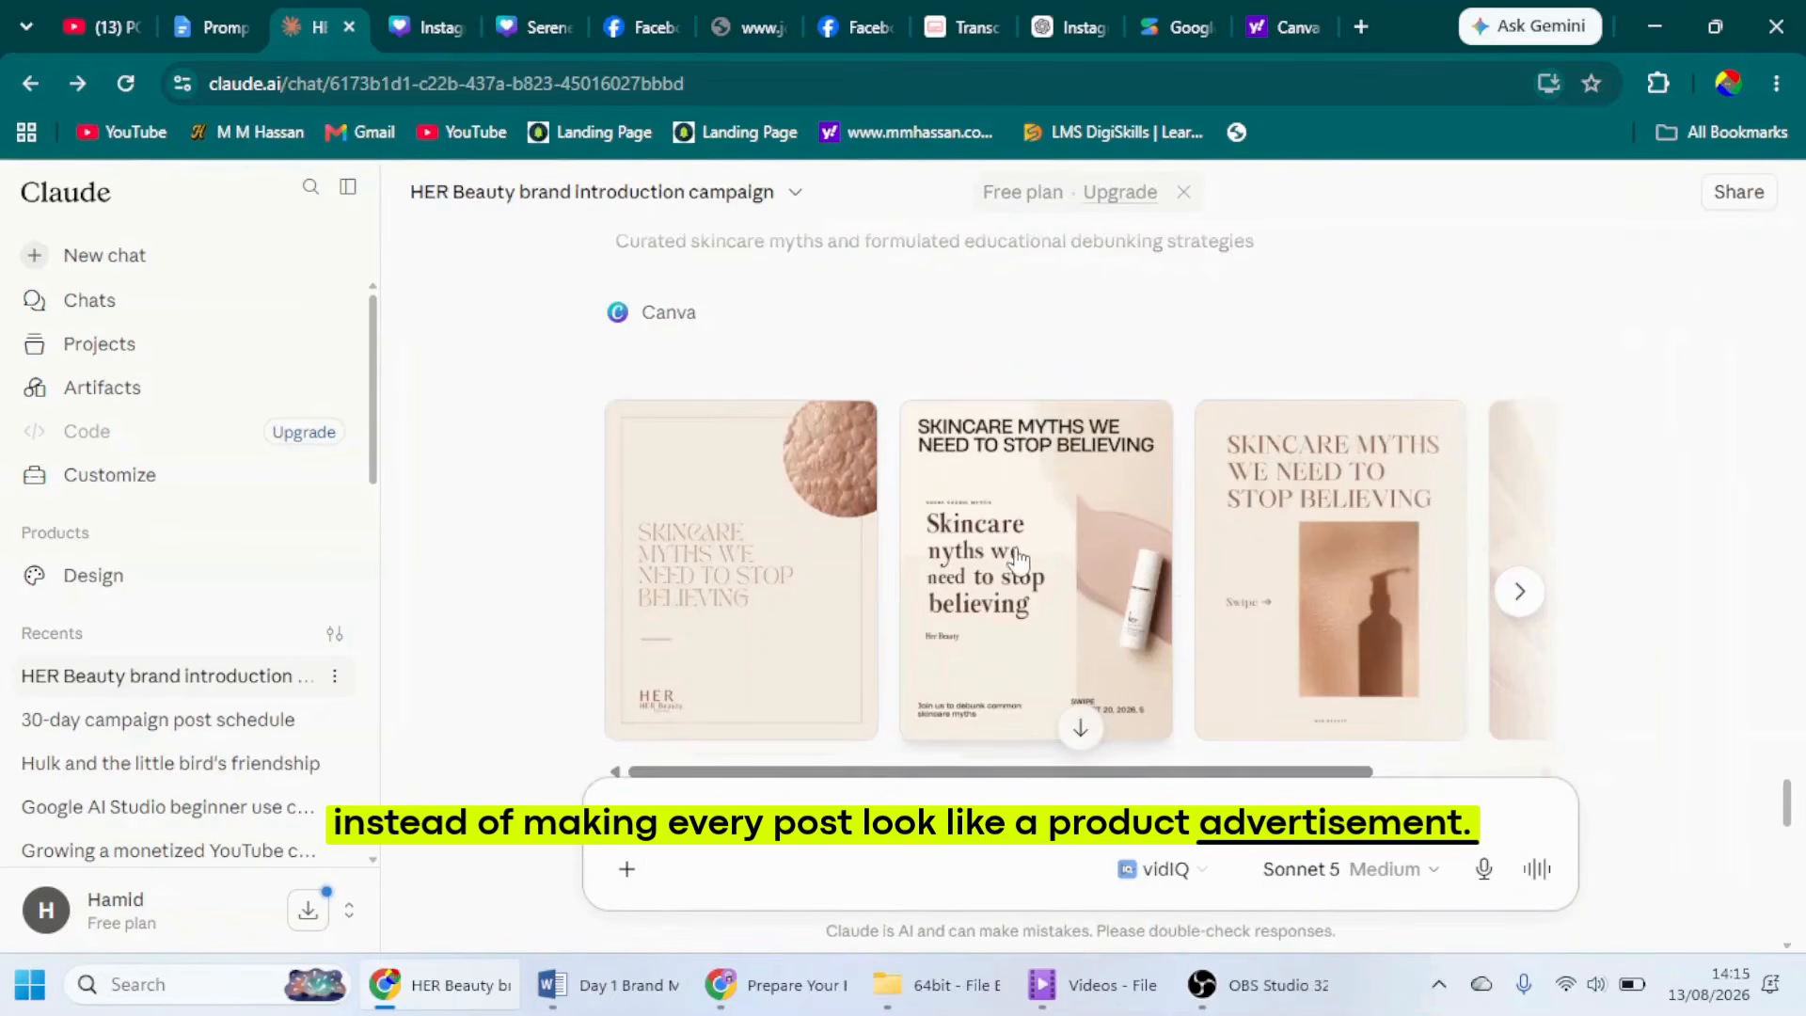
left_click(1018, 557)
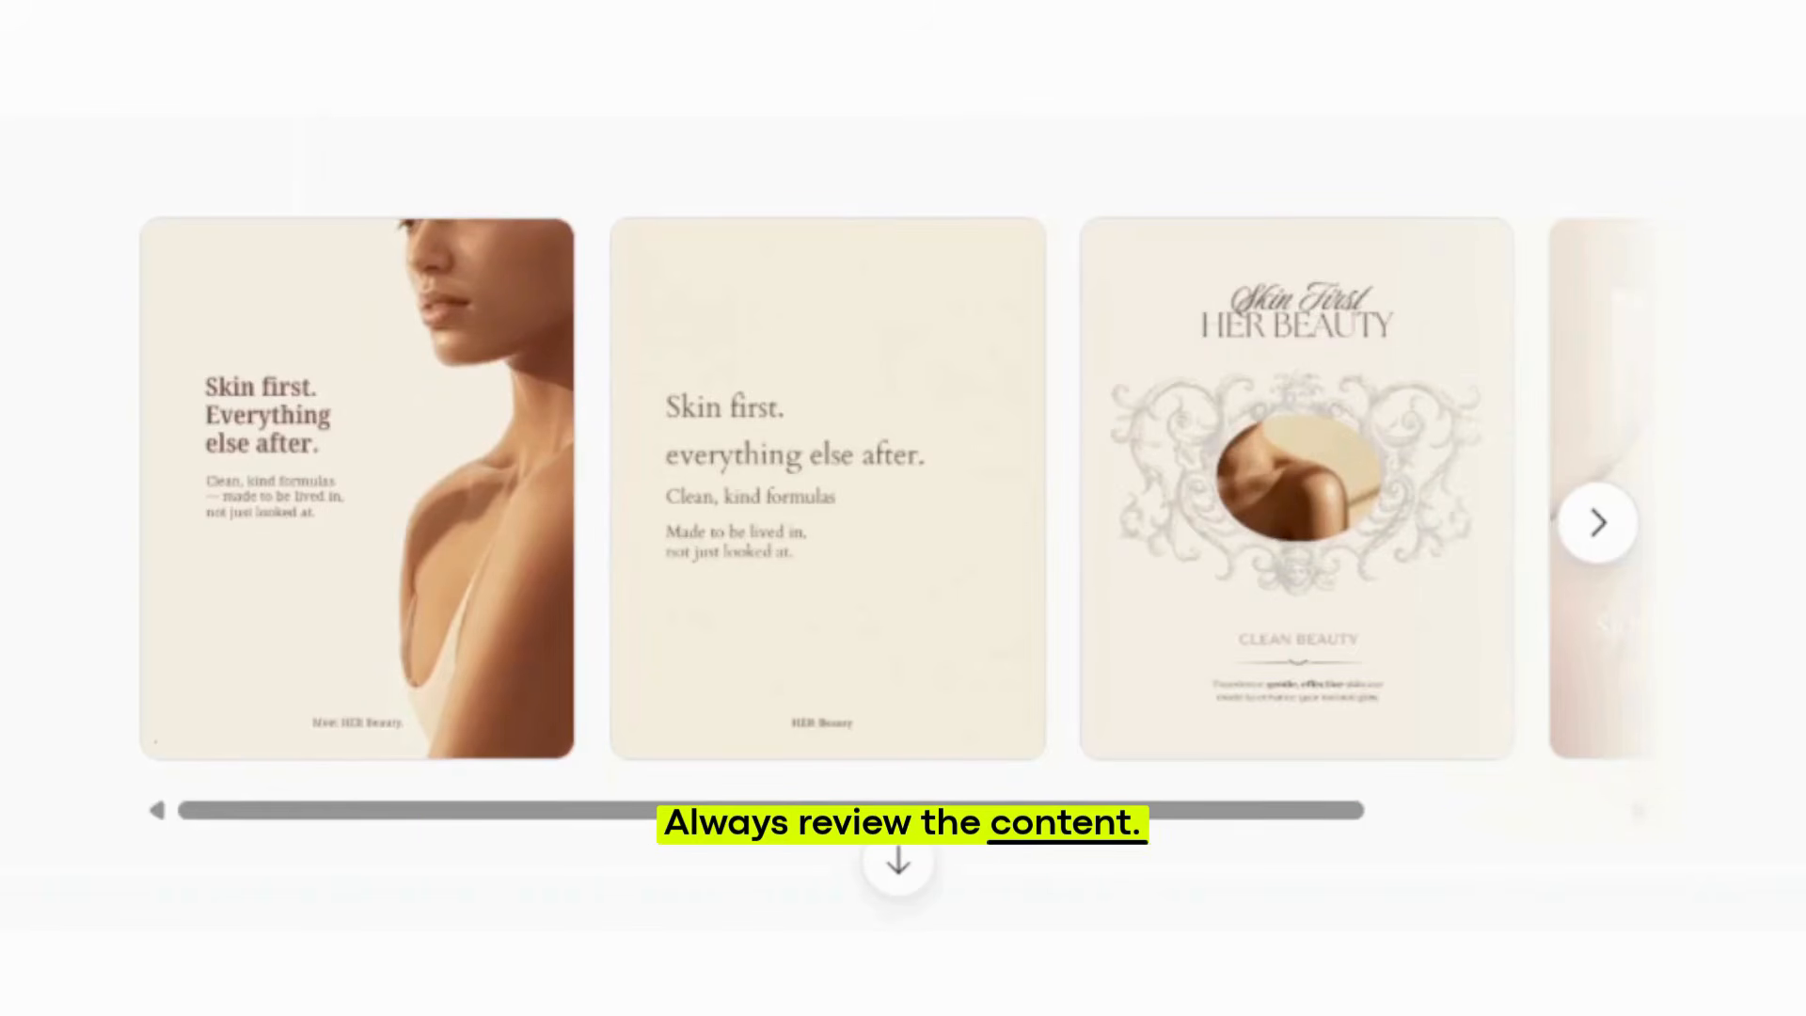
- Review the day 1 "Skin first" designs and the day 2 serum designs, including the hidden options and Claude's notes
left_click(1617, 540)
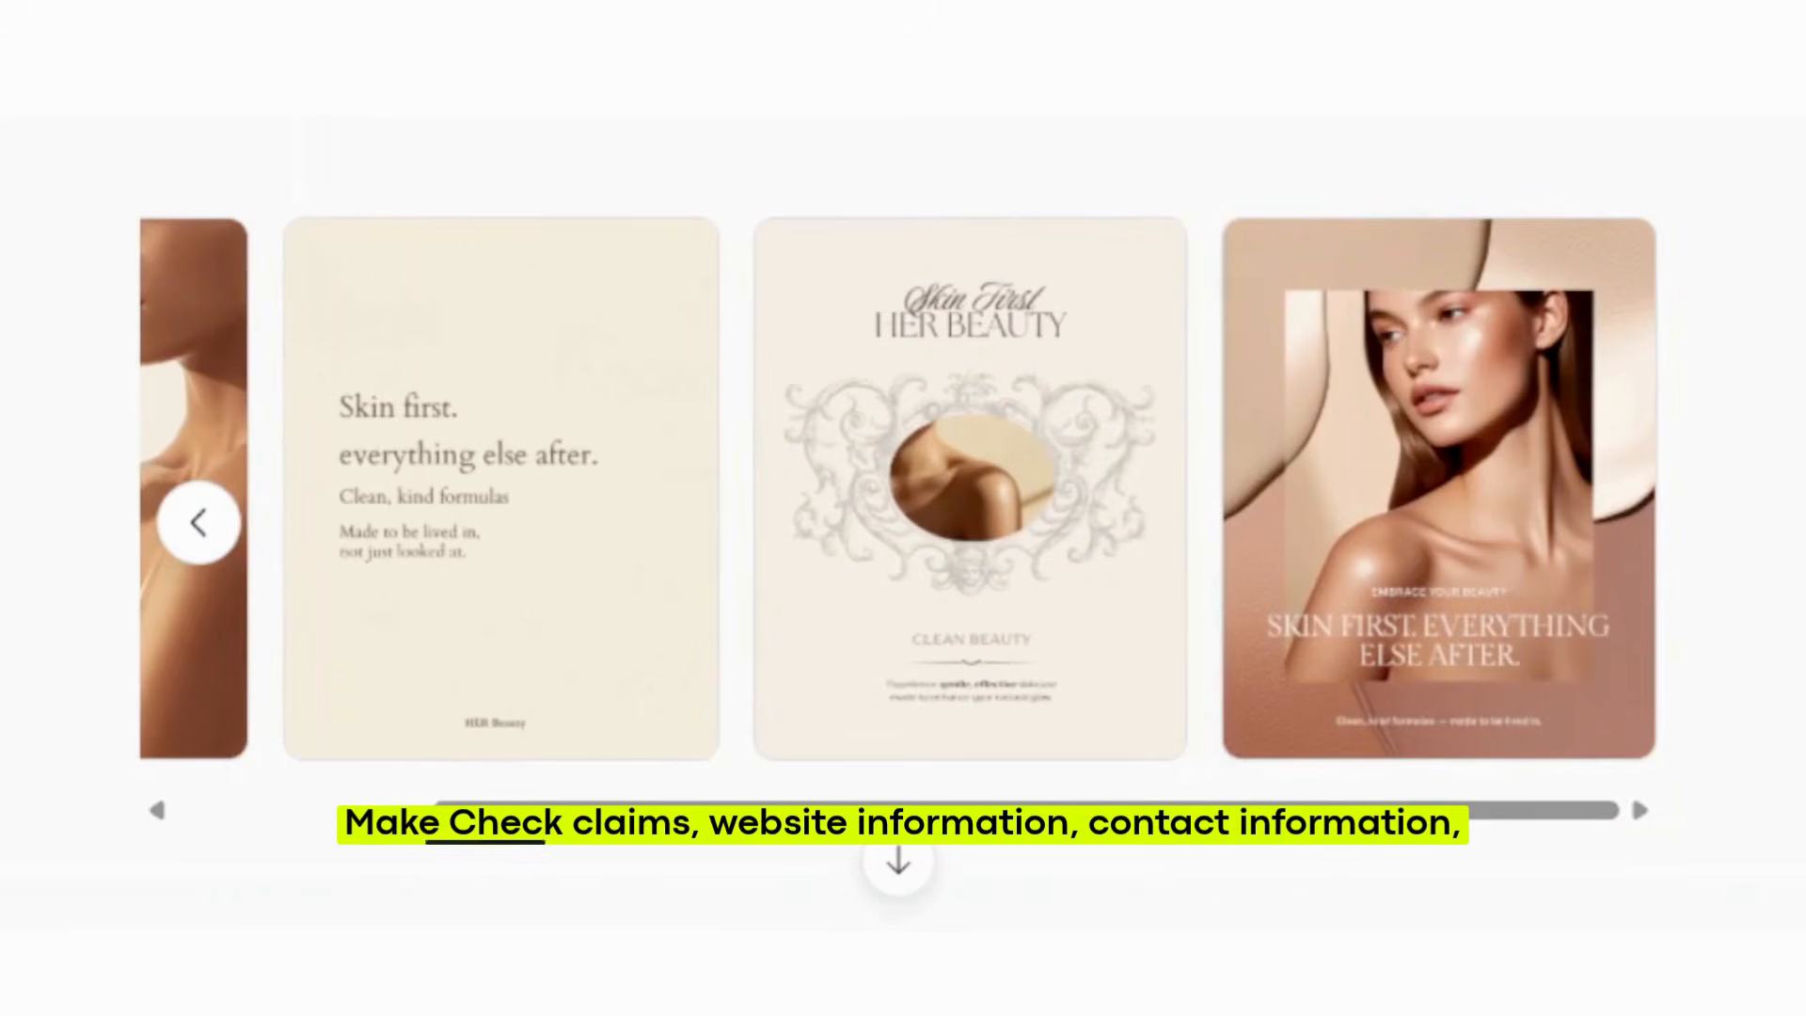
scroll(899, 517, "down", 20)
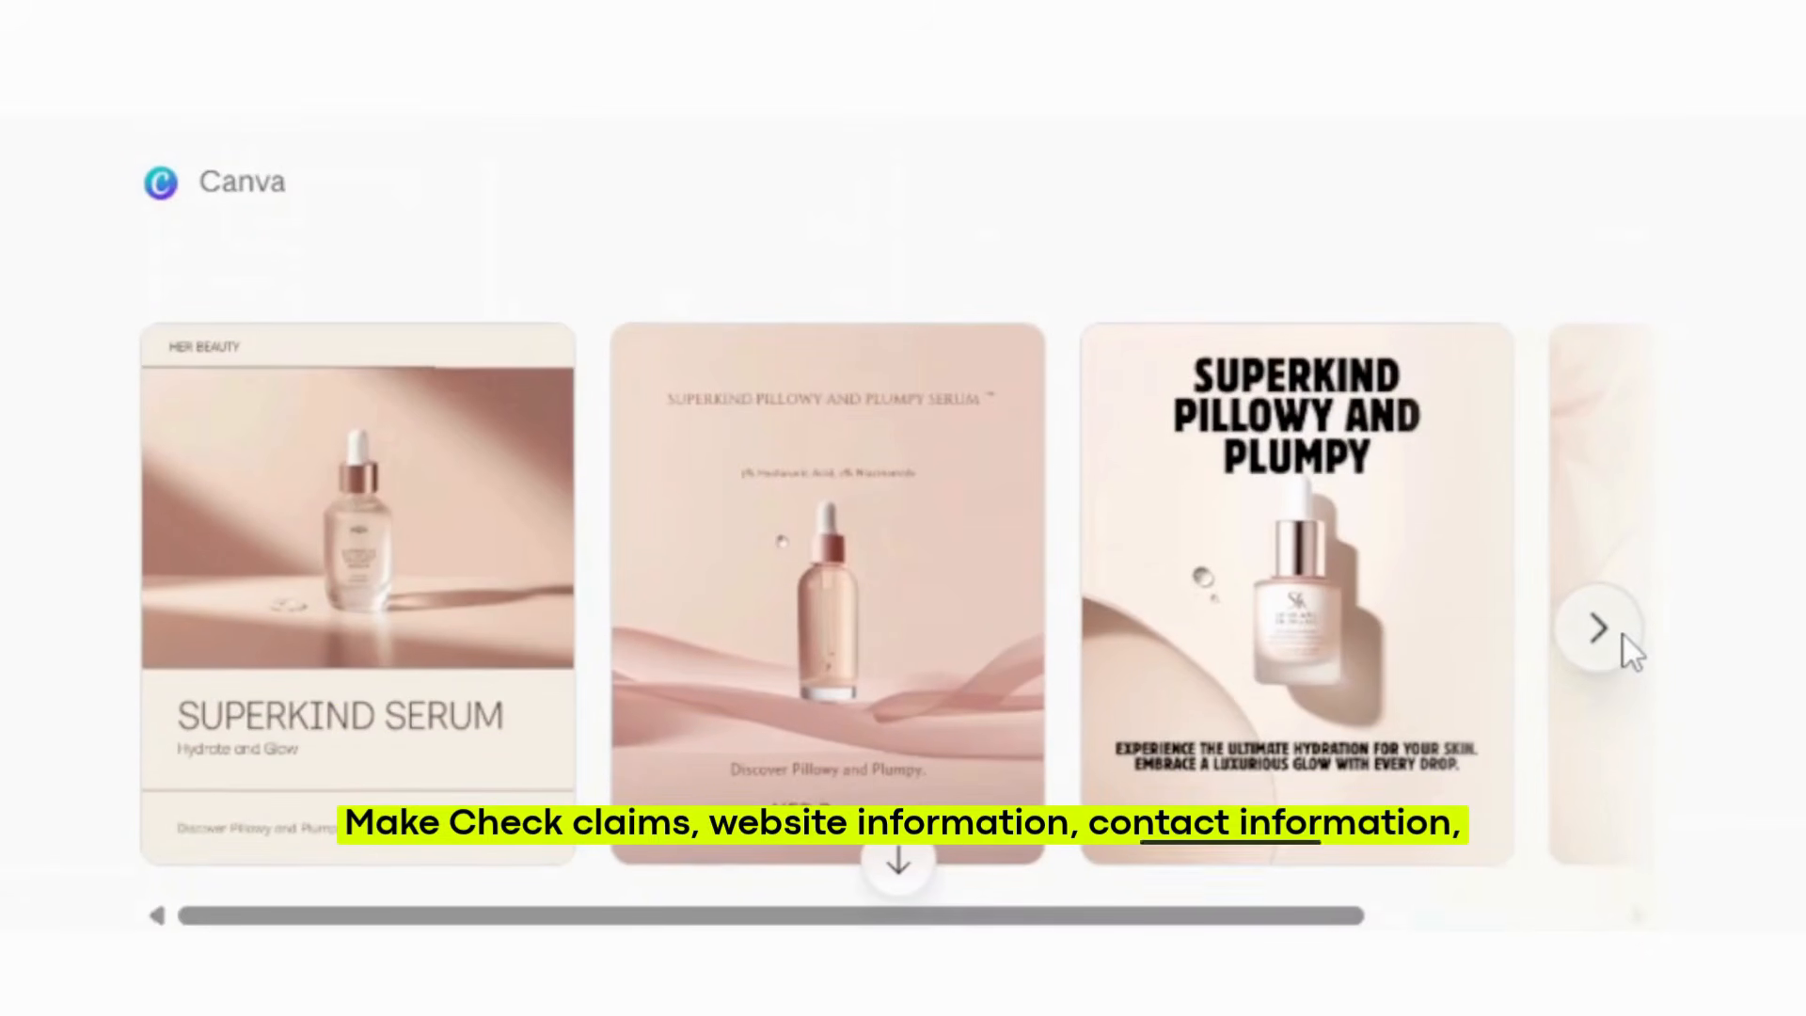
left_click(1624, 629)
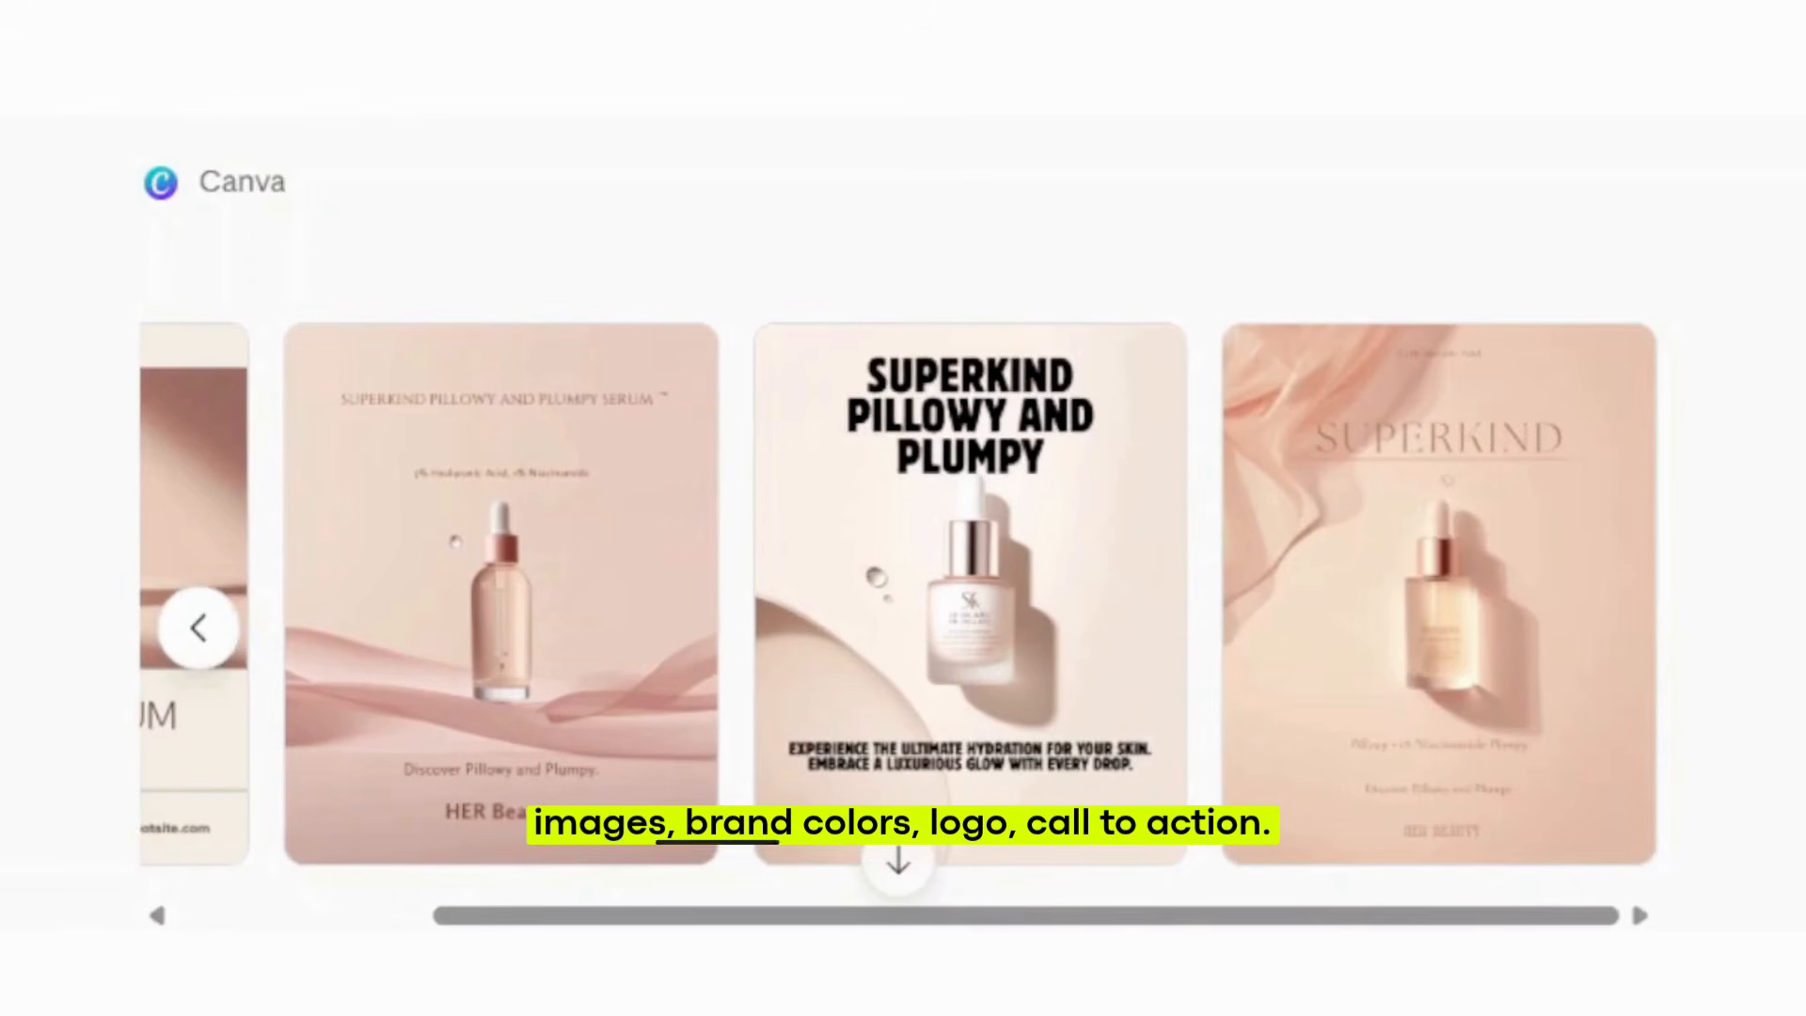
scroll(898, 523, "down", 15)
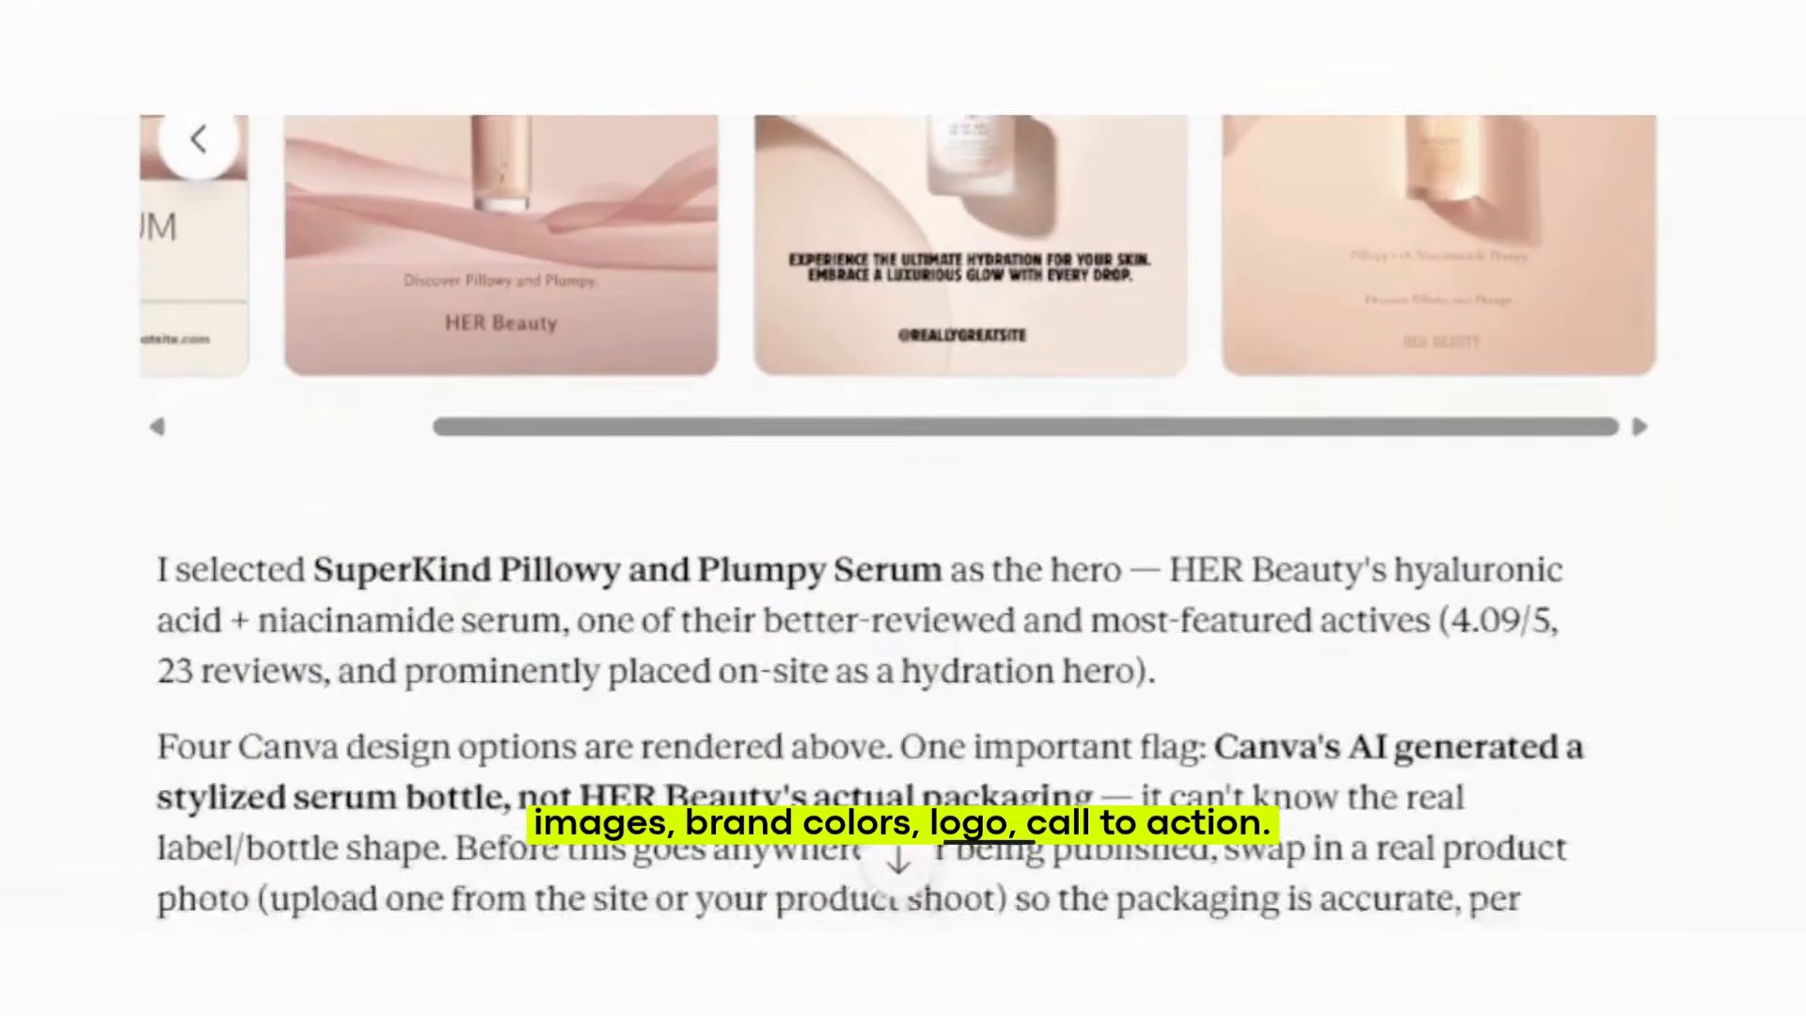
scroll(898, 523, "down", 15)
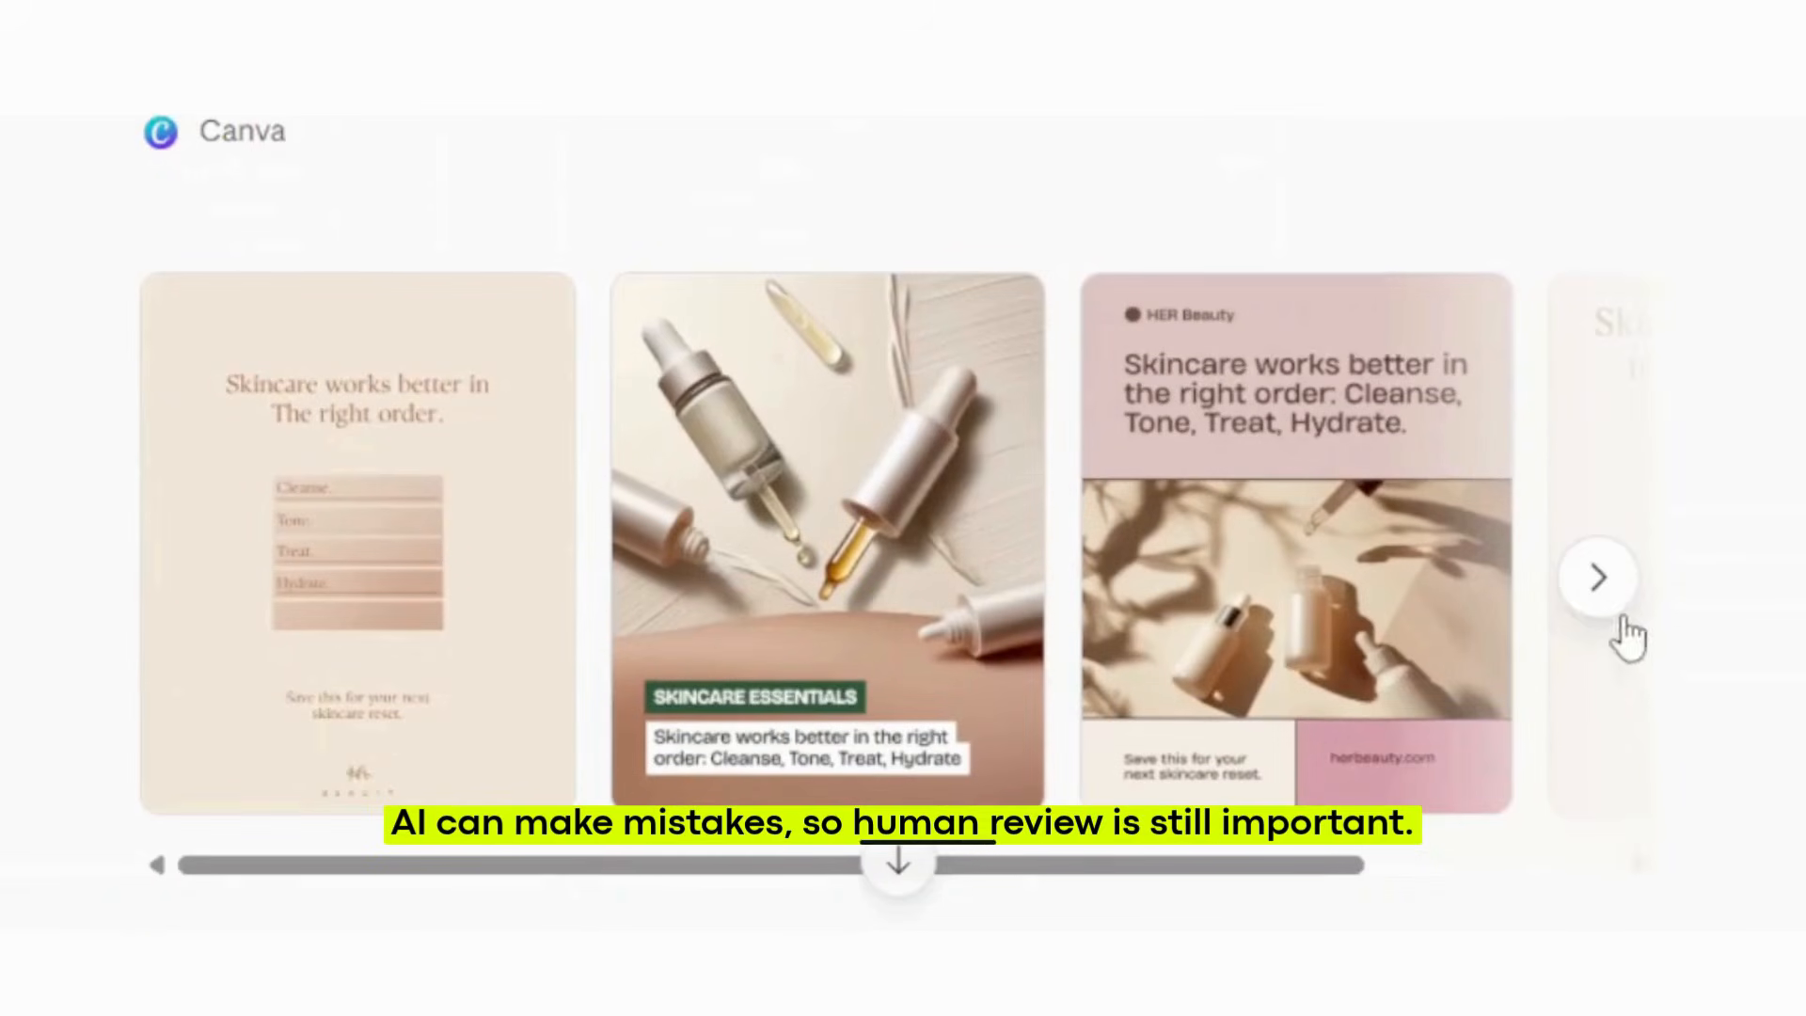
- Browse the remaining day 3 designs and preview the "Skincare works better in the right order." version with the centred droplet image
left_click(1618, 602)
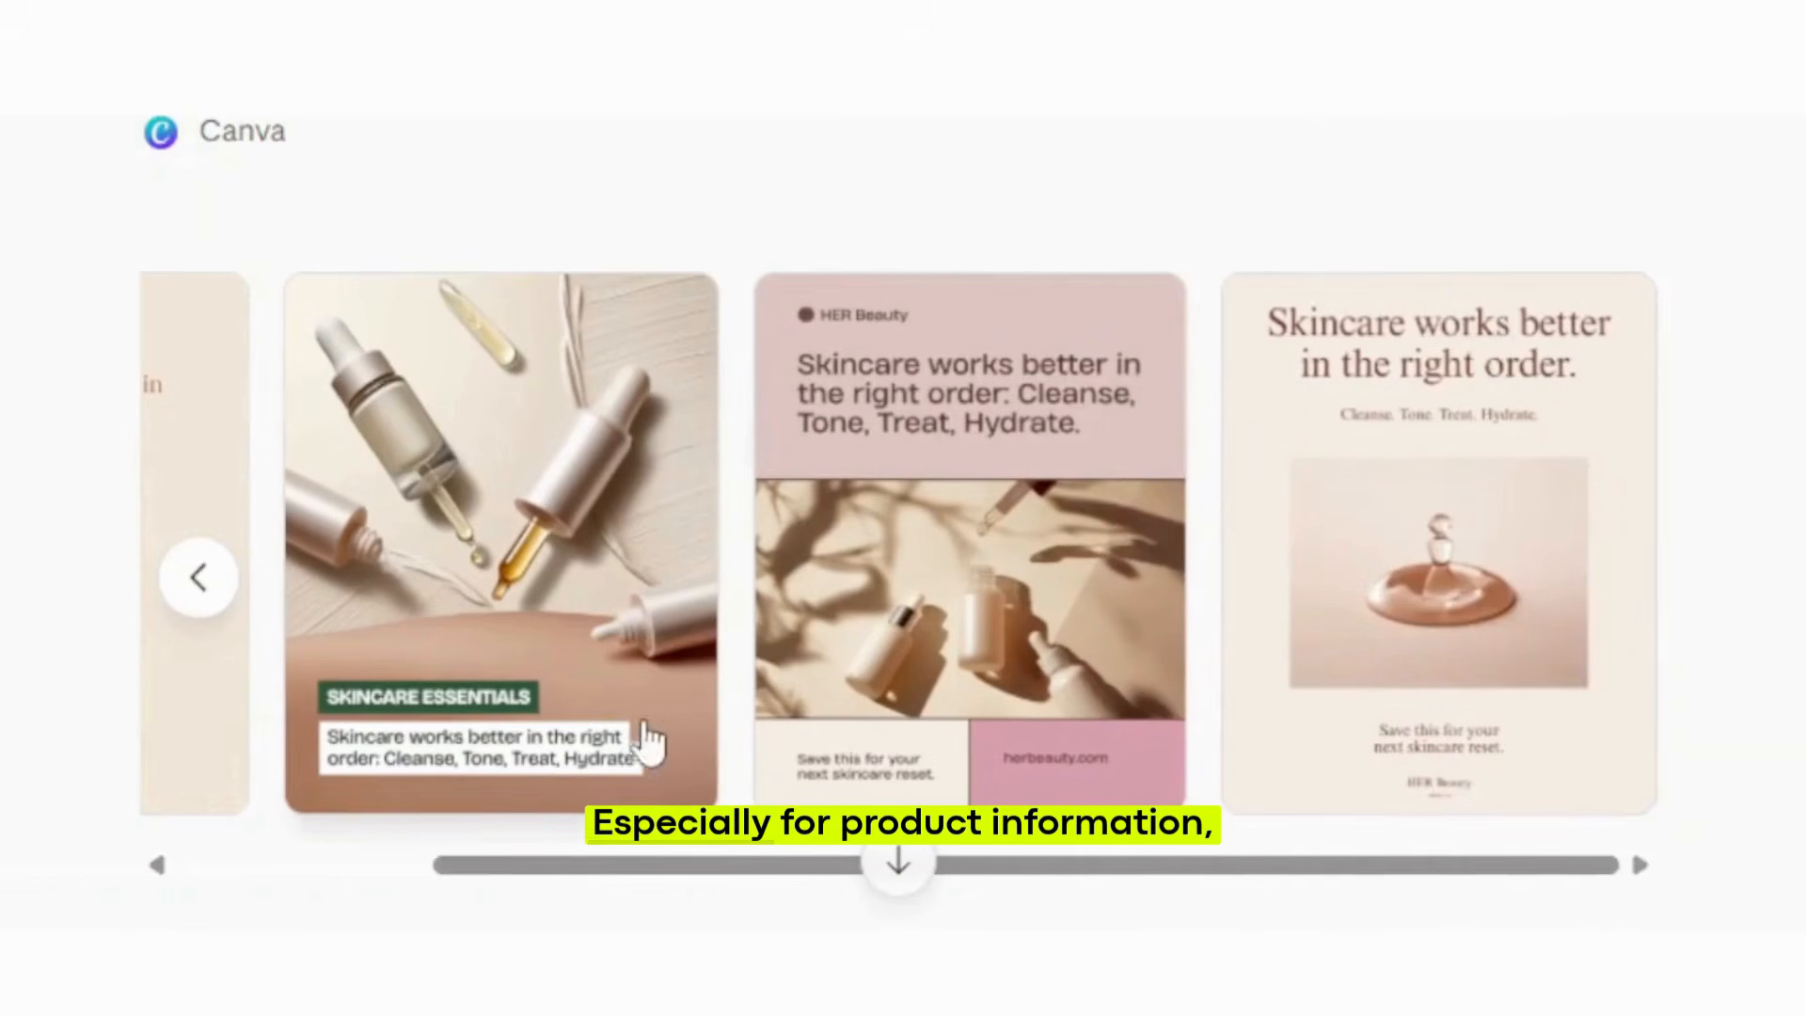
left_click(1463, 500)
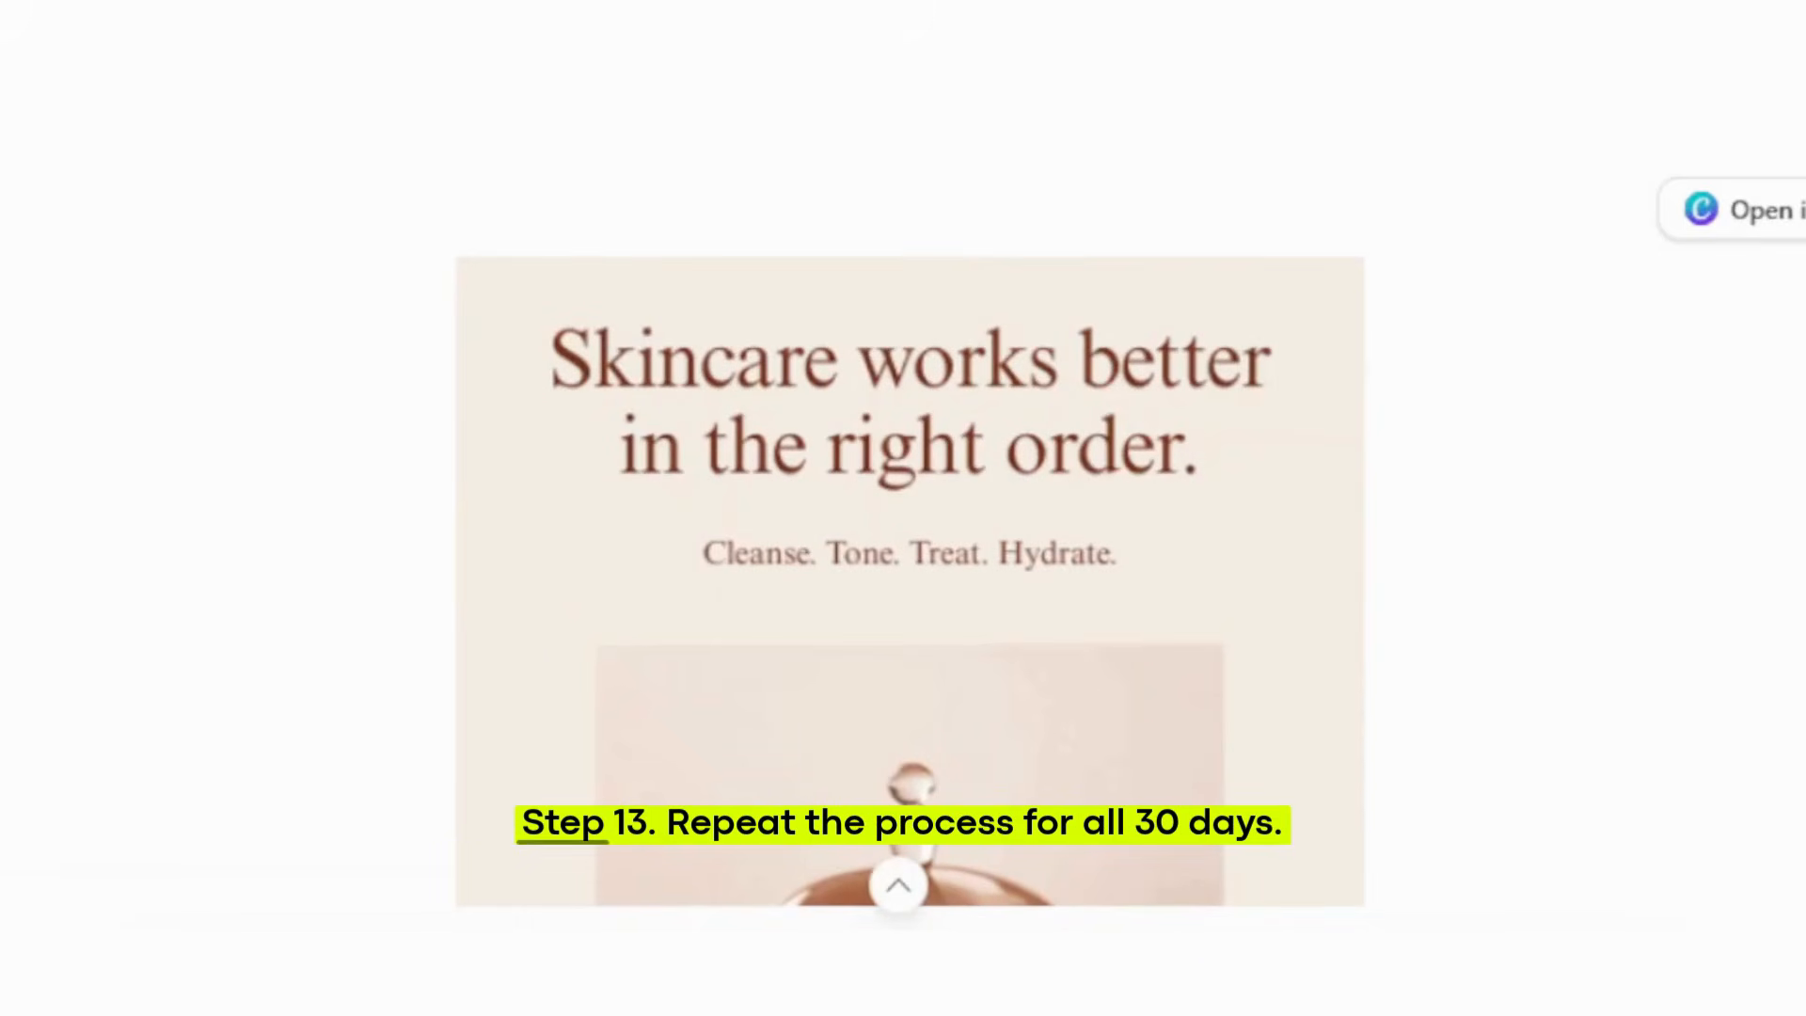
left_click(1790, 161)
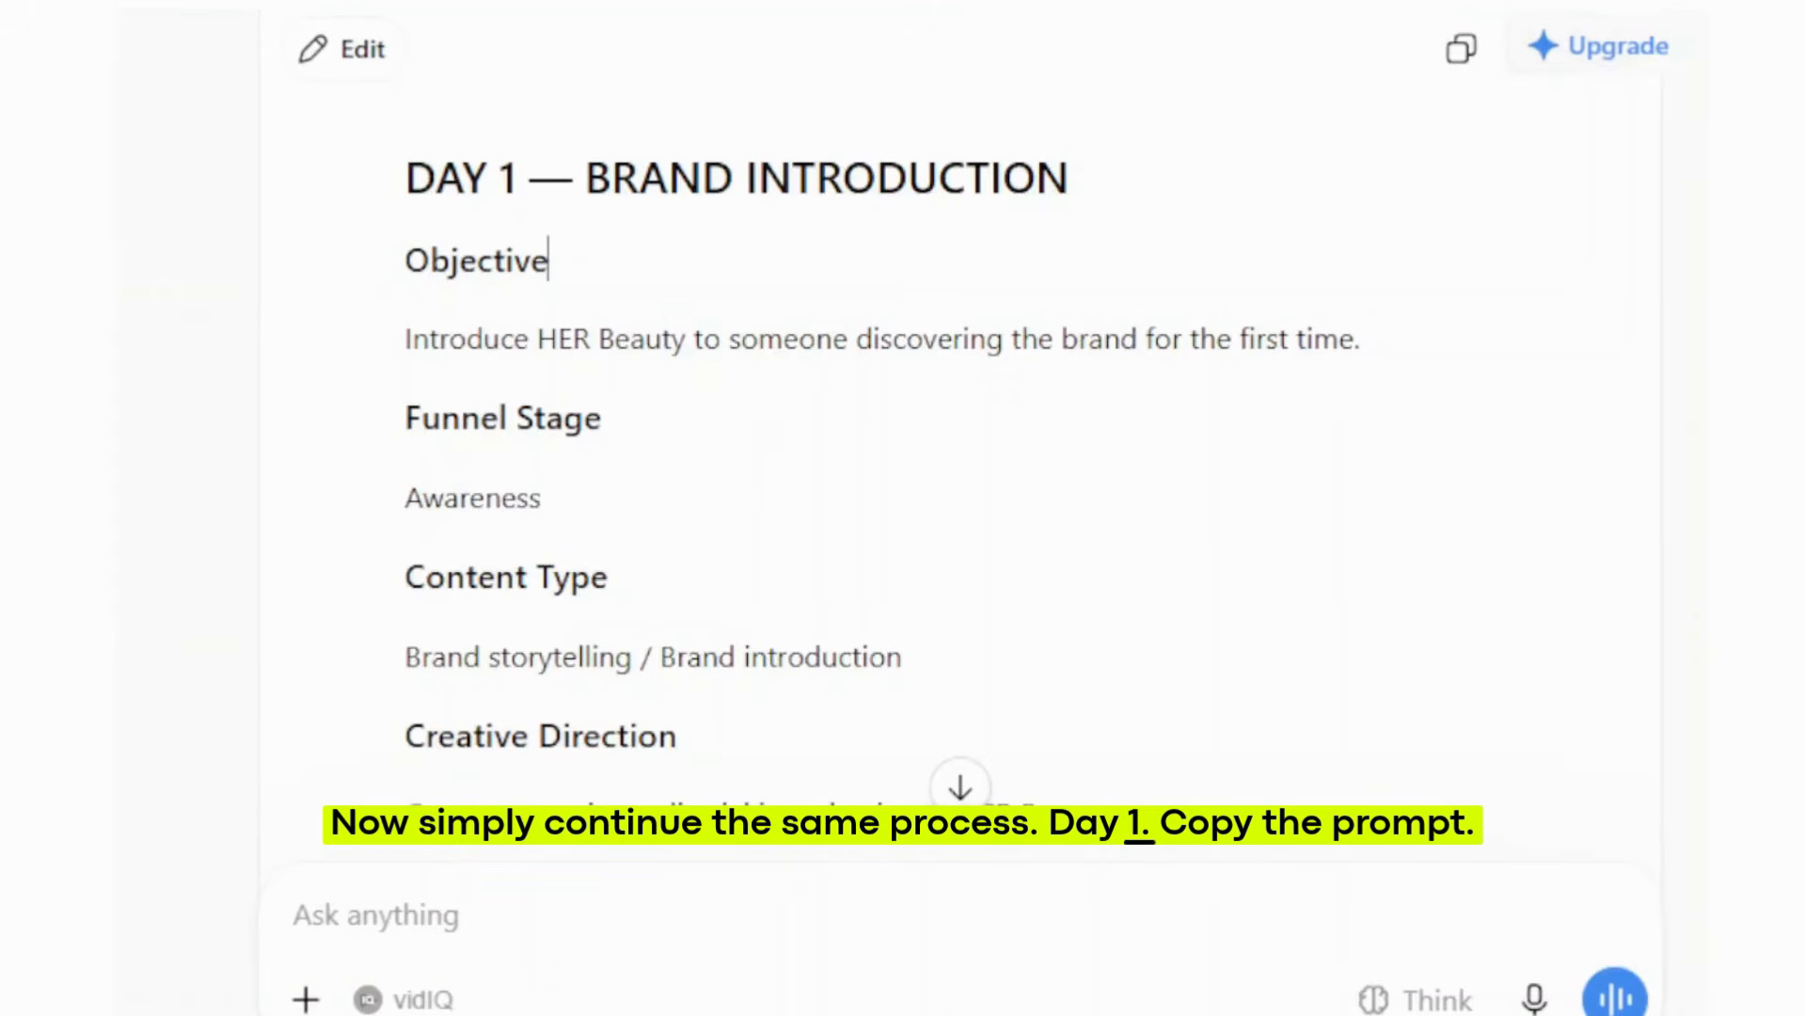
- Read through the daily post briefs in the ChatGPT campaign plan, from Day 1 Brand Introduction to Day 7 Community Question
scroll(903, 470, "down", 15)
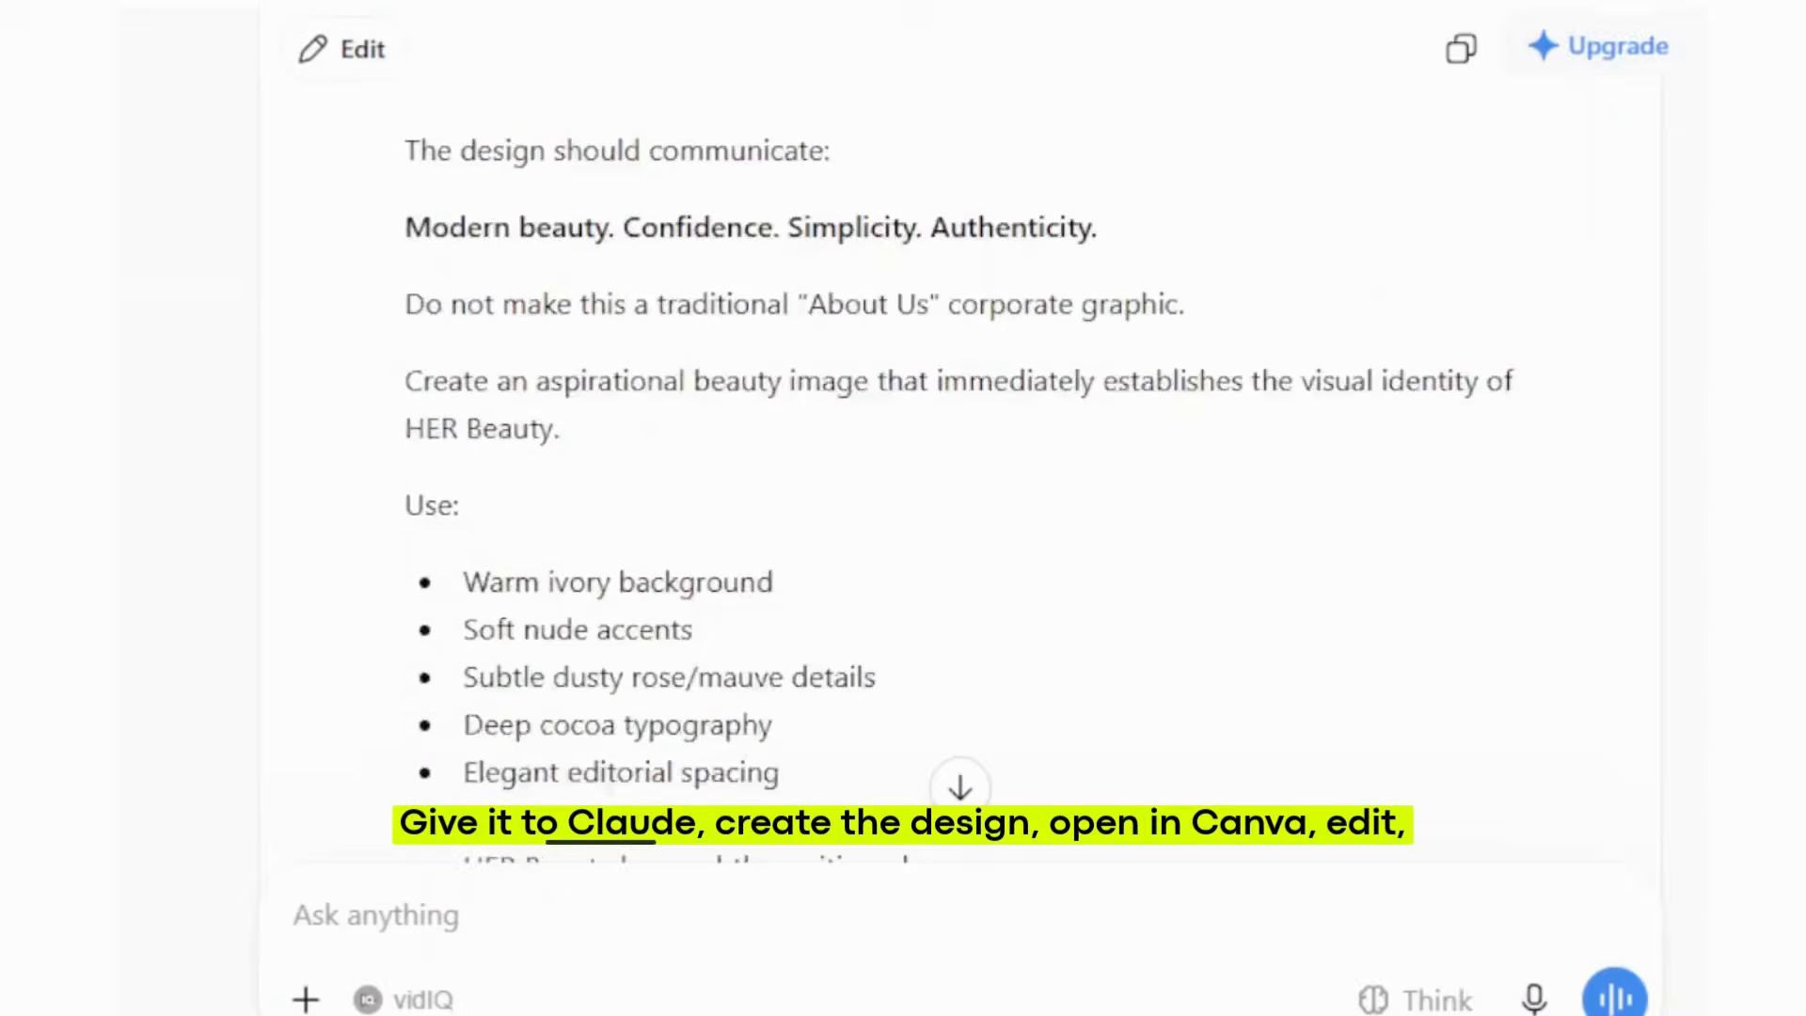
scroll(903, 470, "down", 15)
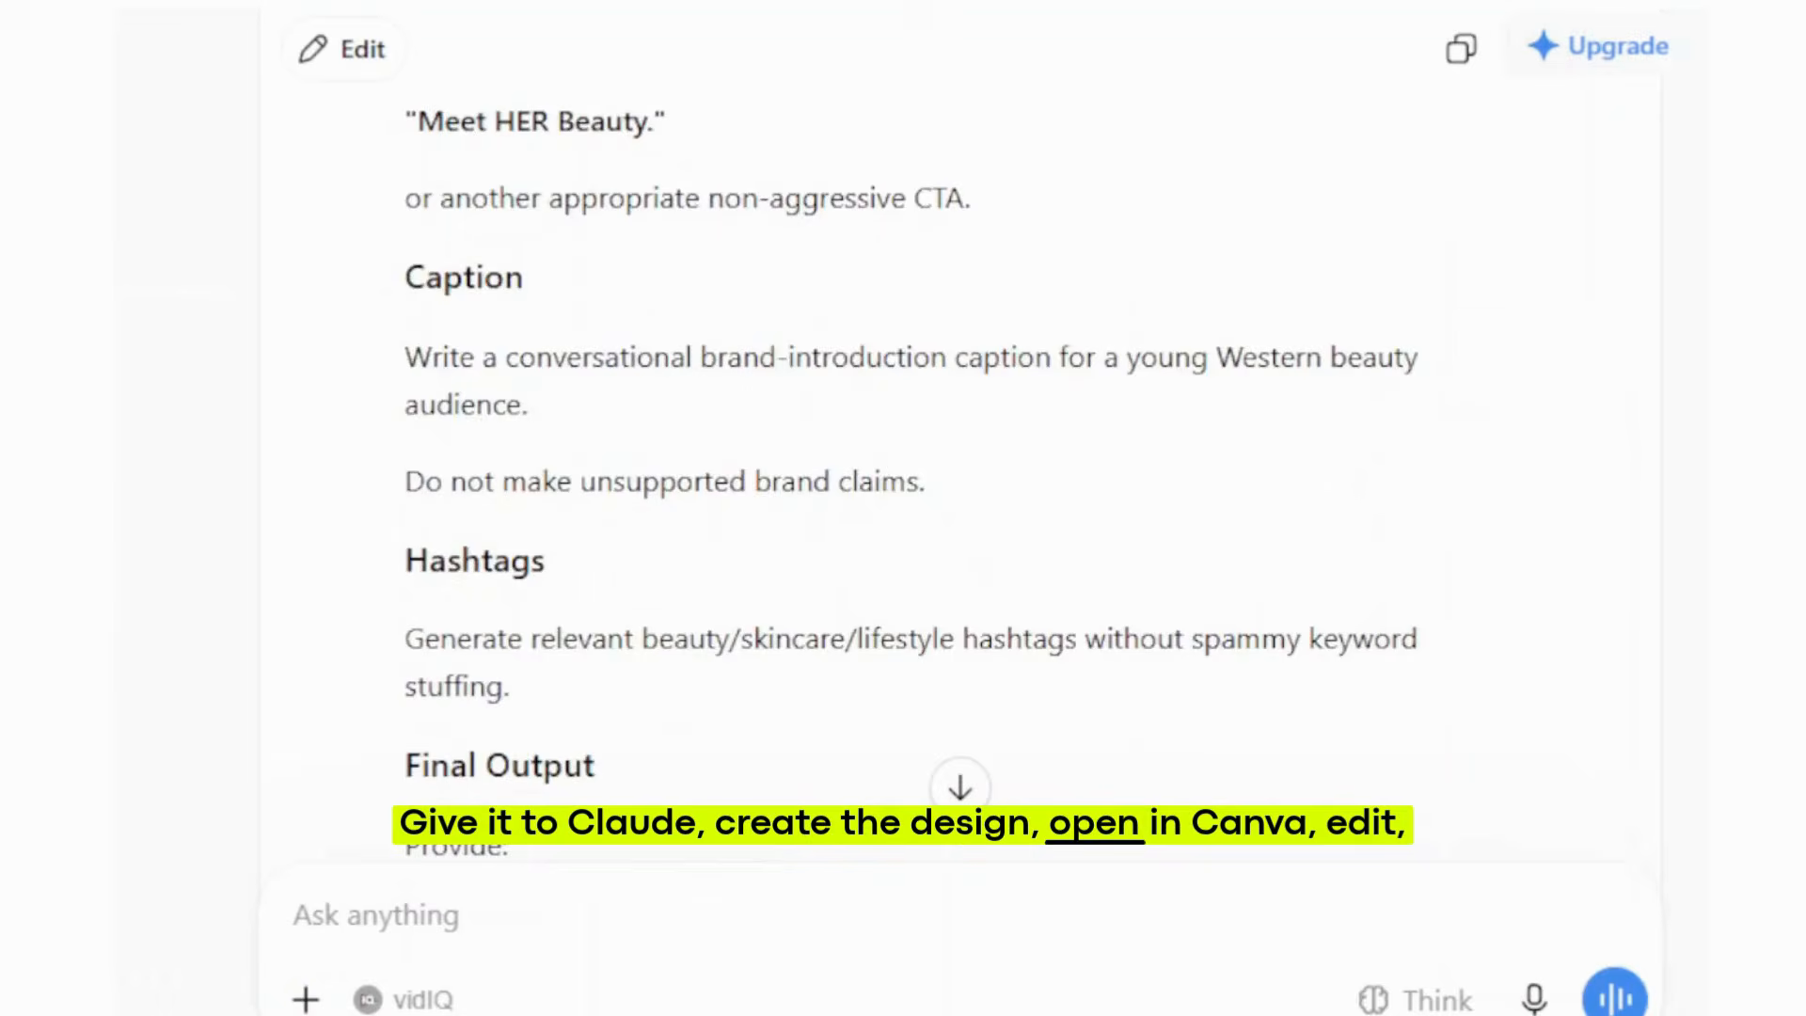
scroll(903, 470, "down", 3)
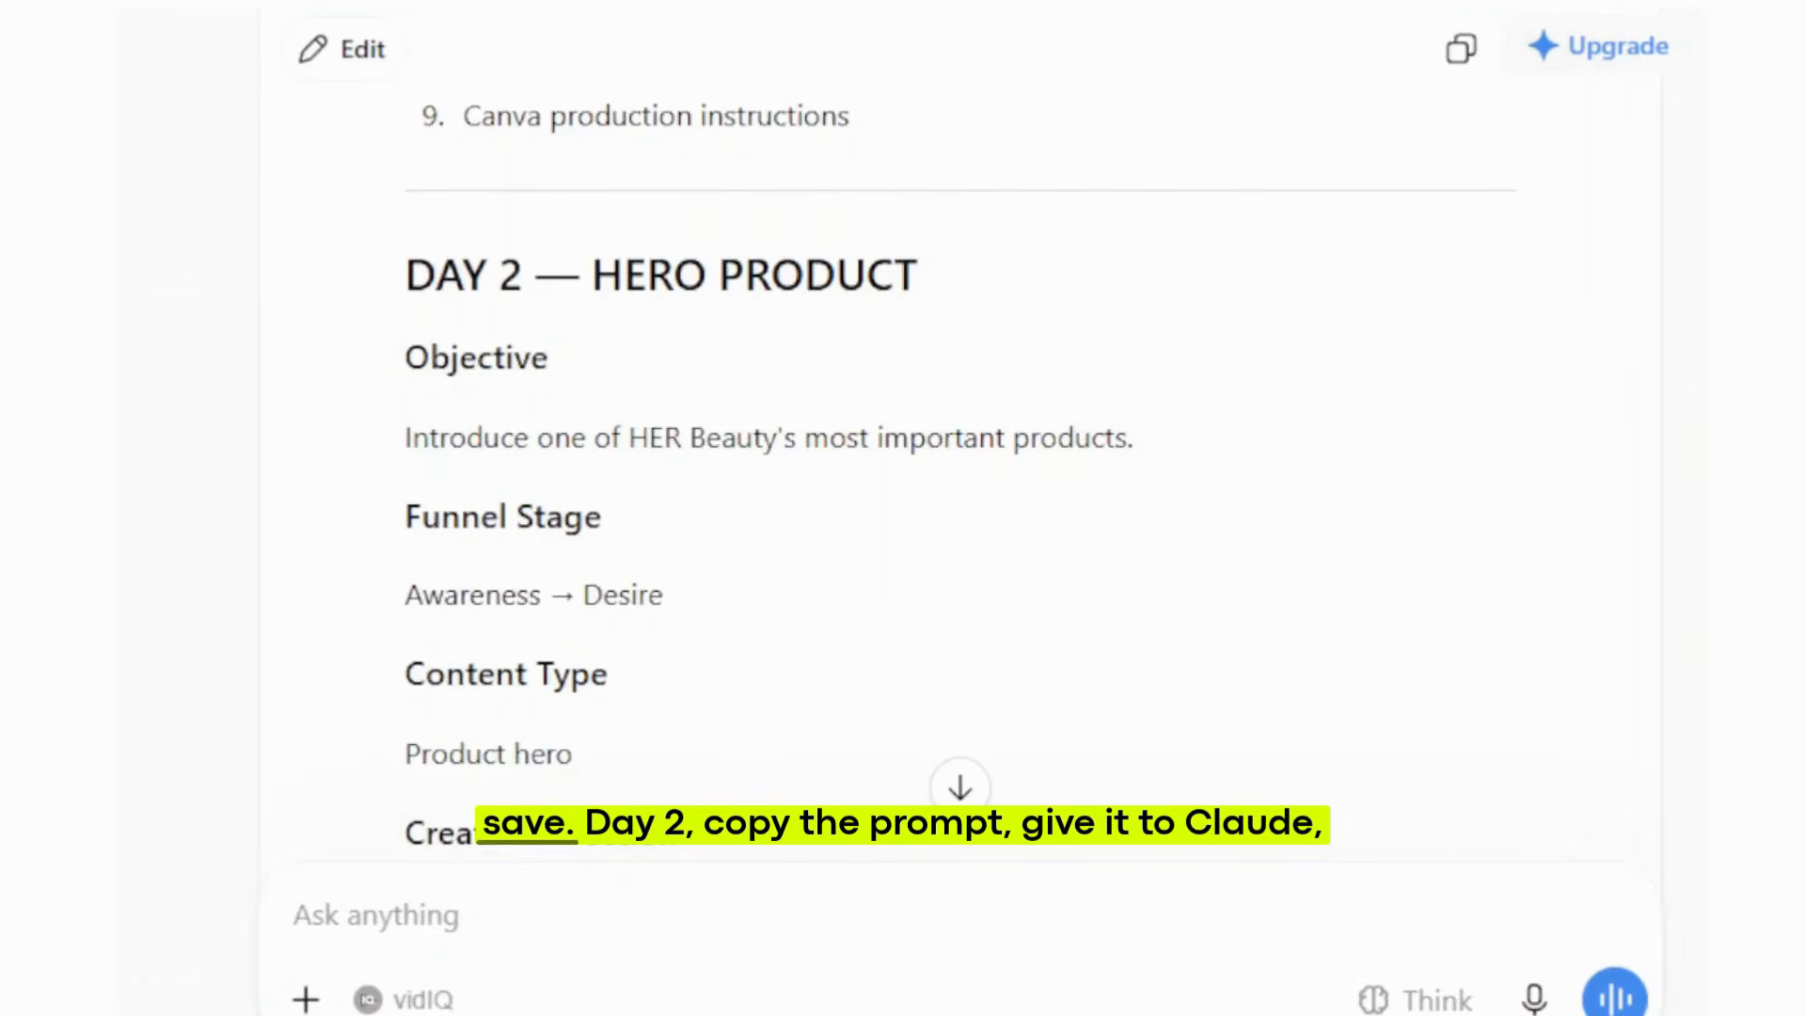
scroll(903, 470, "down", 5)
scroll(903, 470, "down", 20)
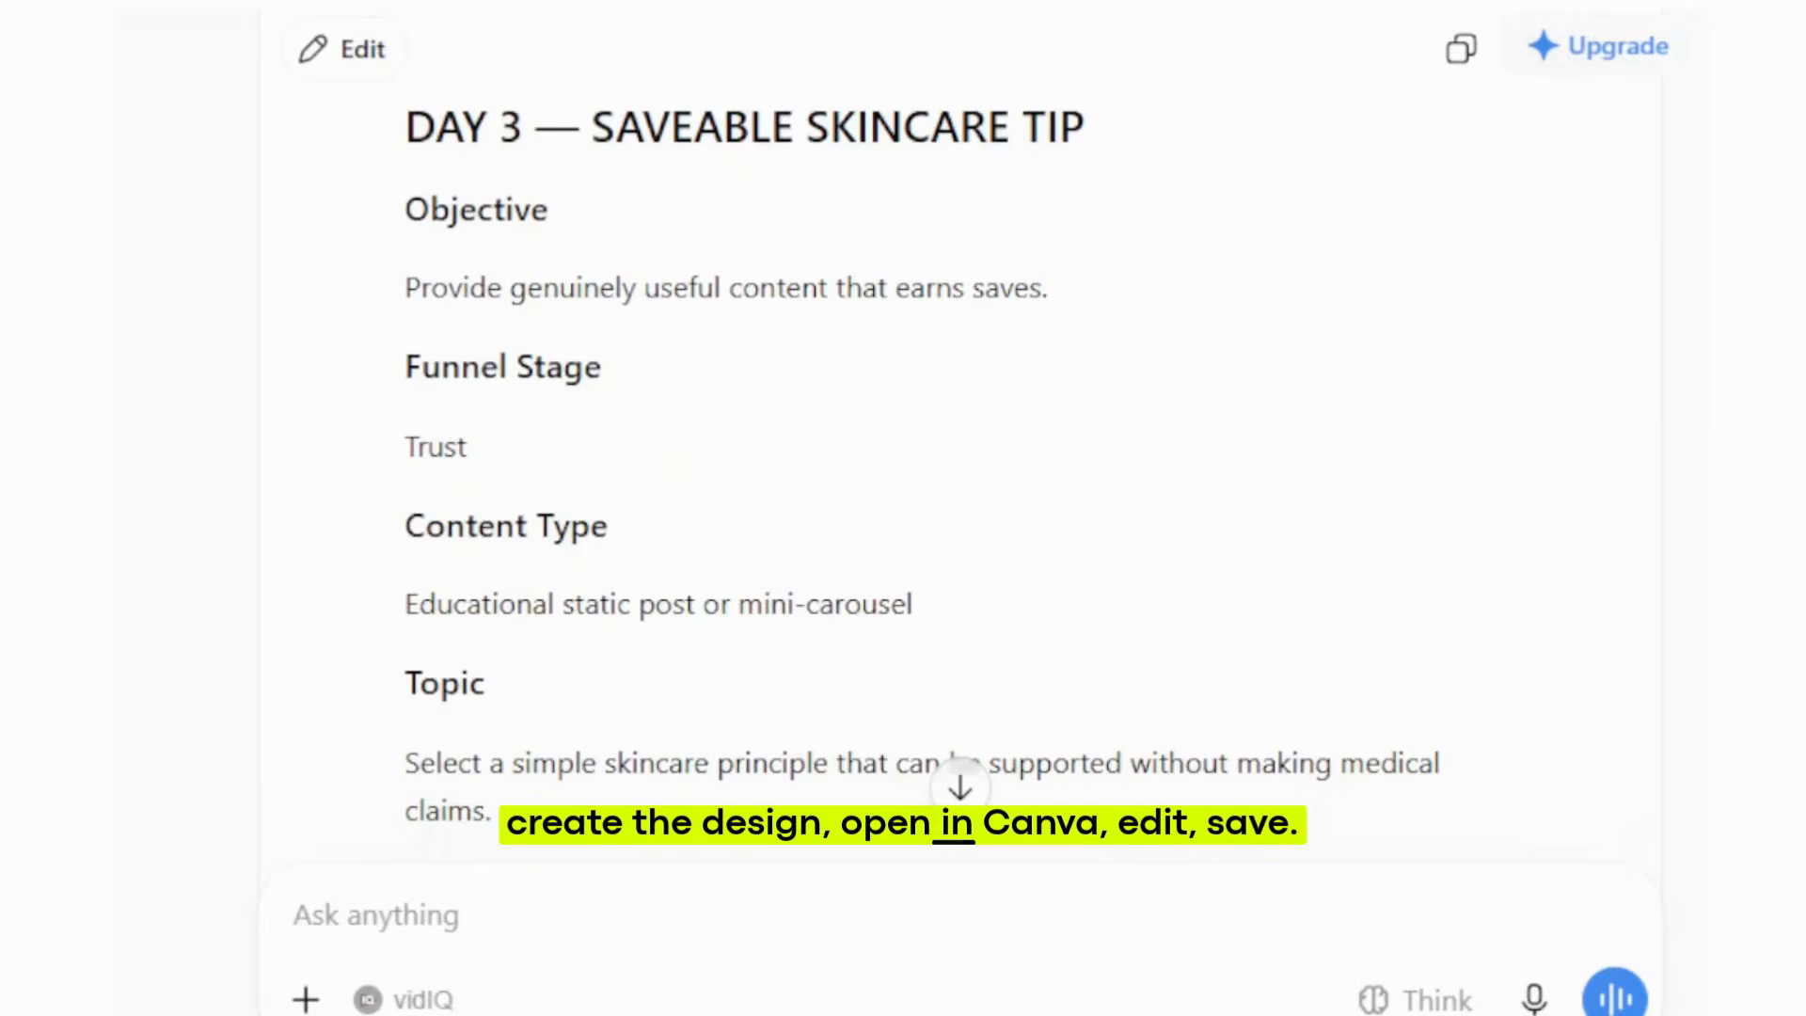
scroll(903, 470, "down", 20)
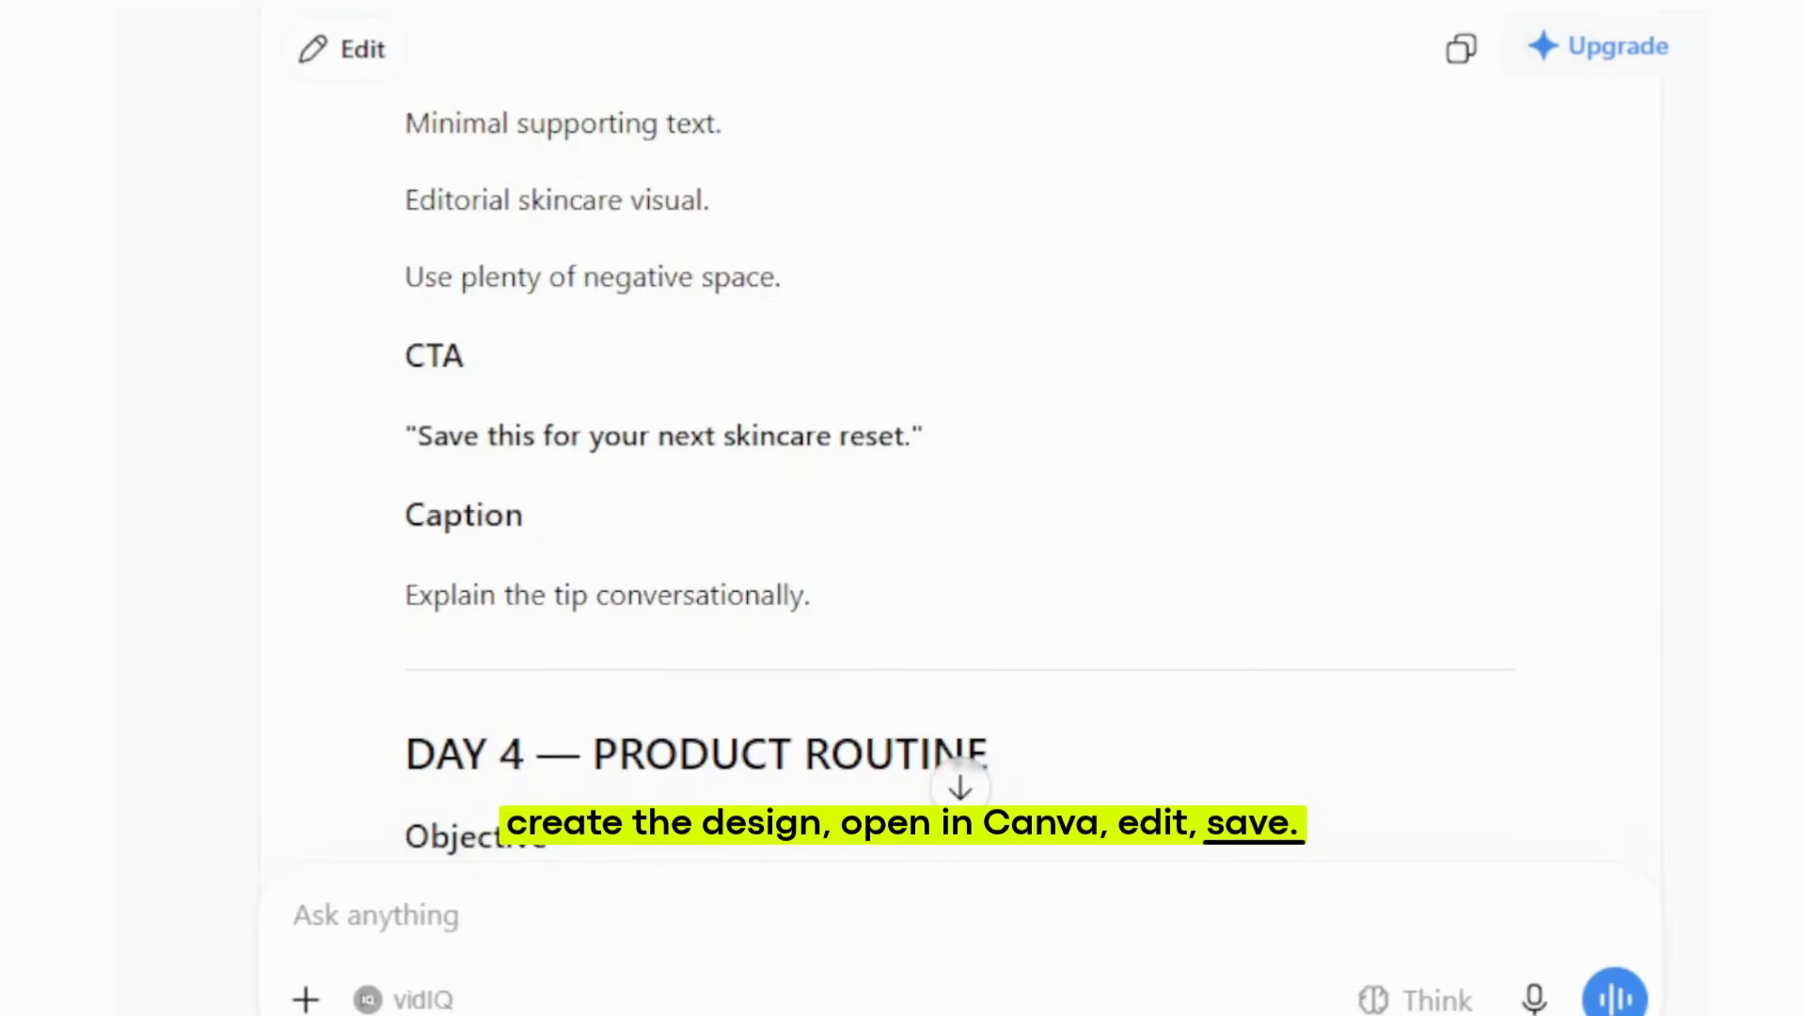
scroll(903, 470, "down", 8)
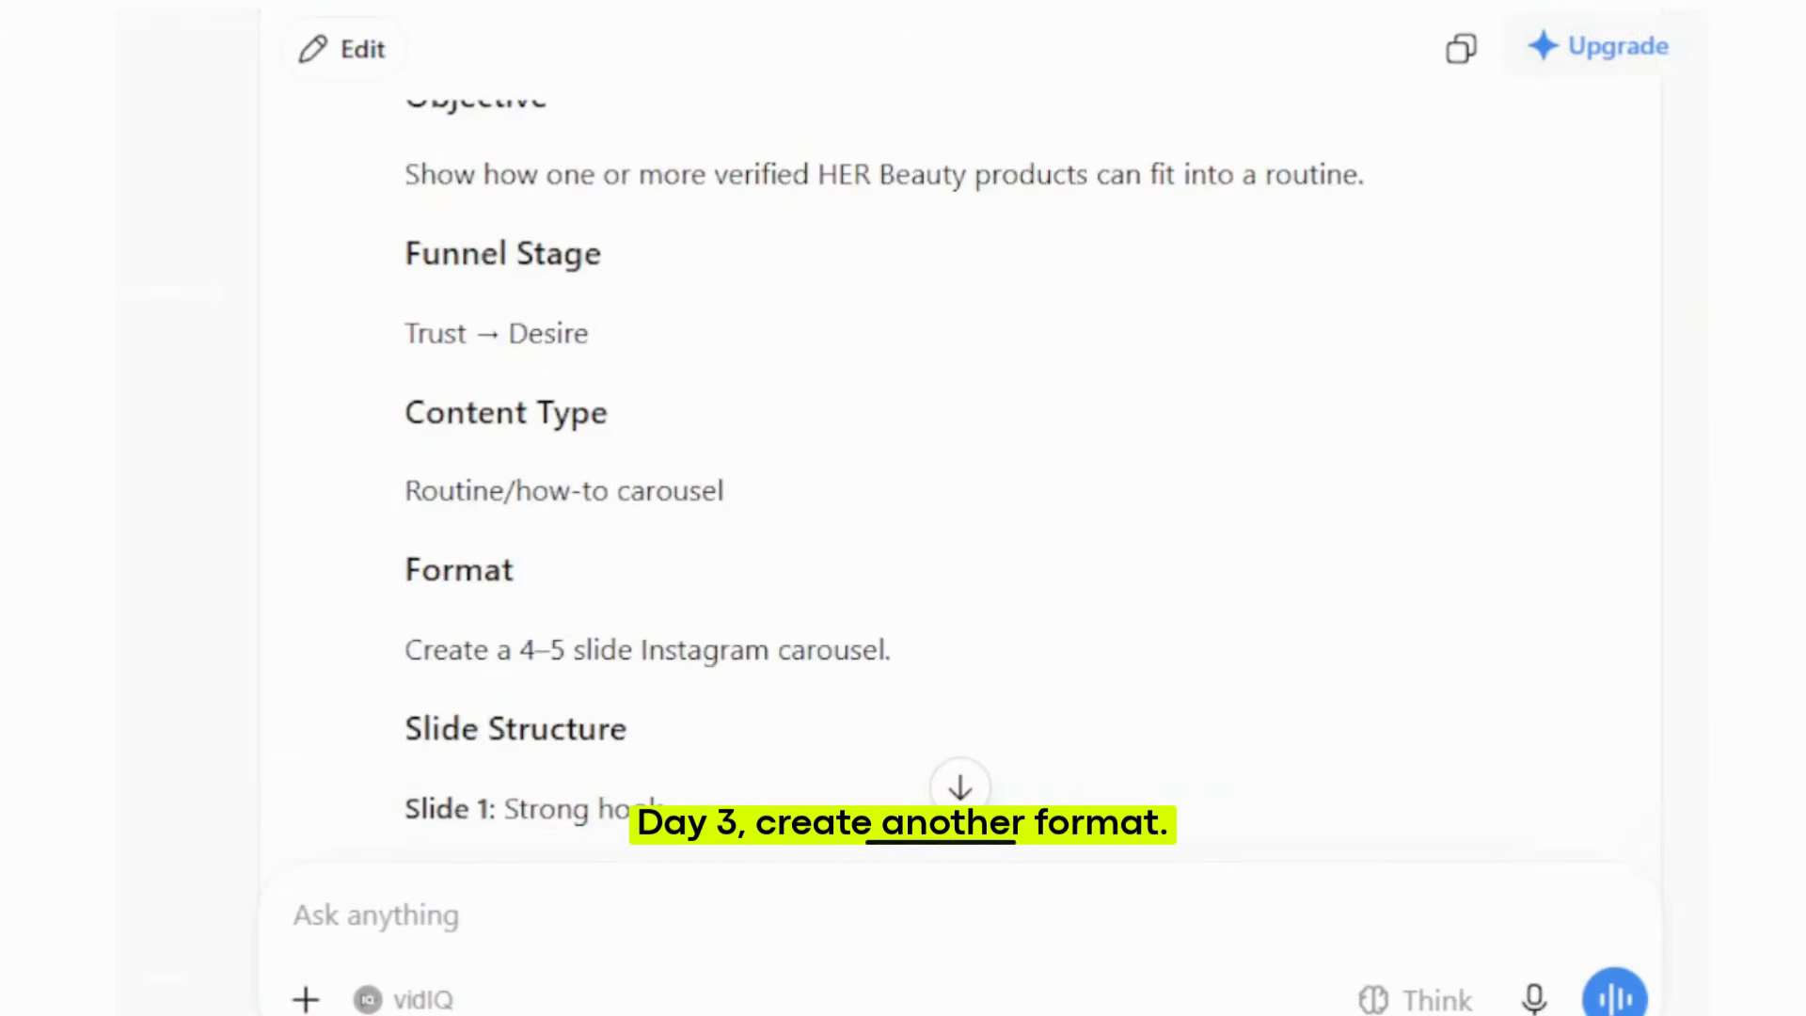
scroll(903, 470, "up", 2)
scroll(903, 470, "down", 18)
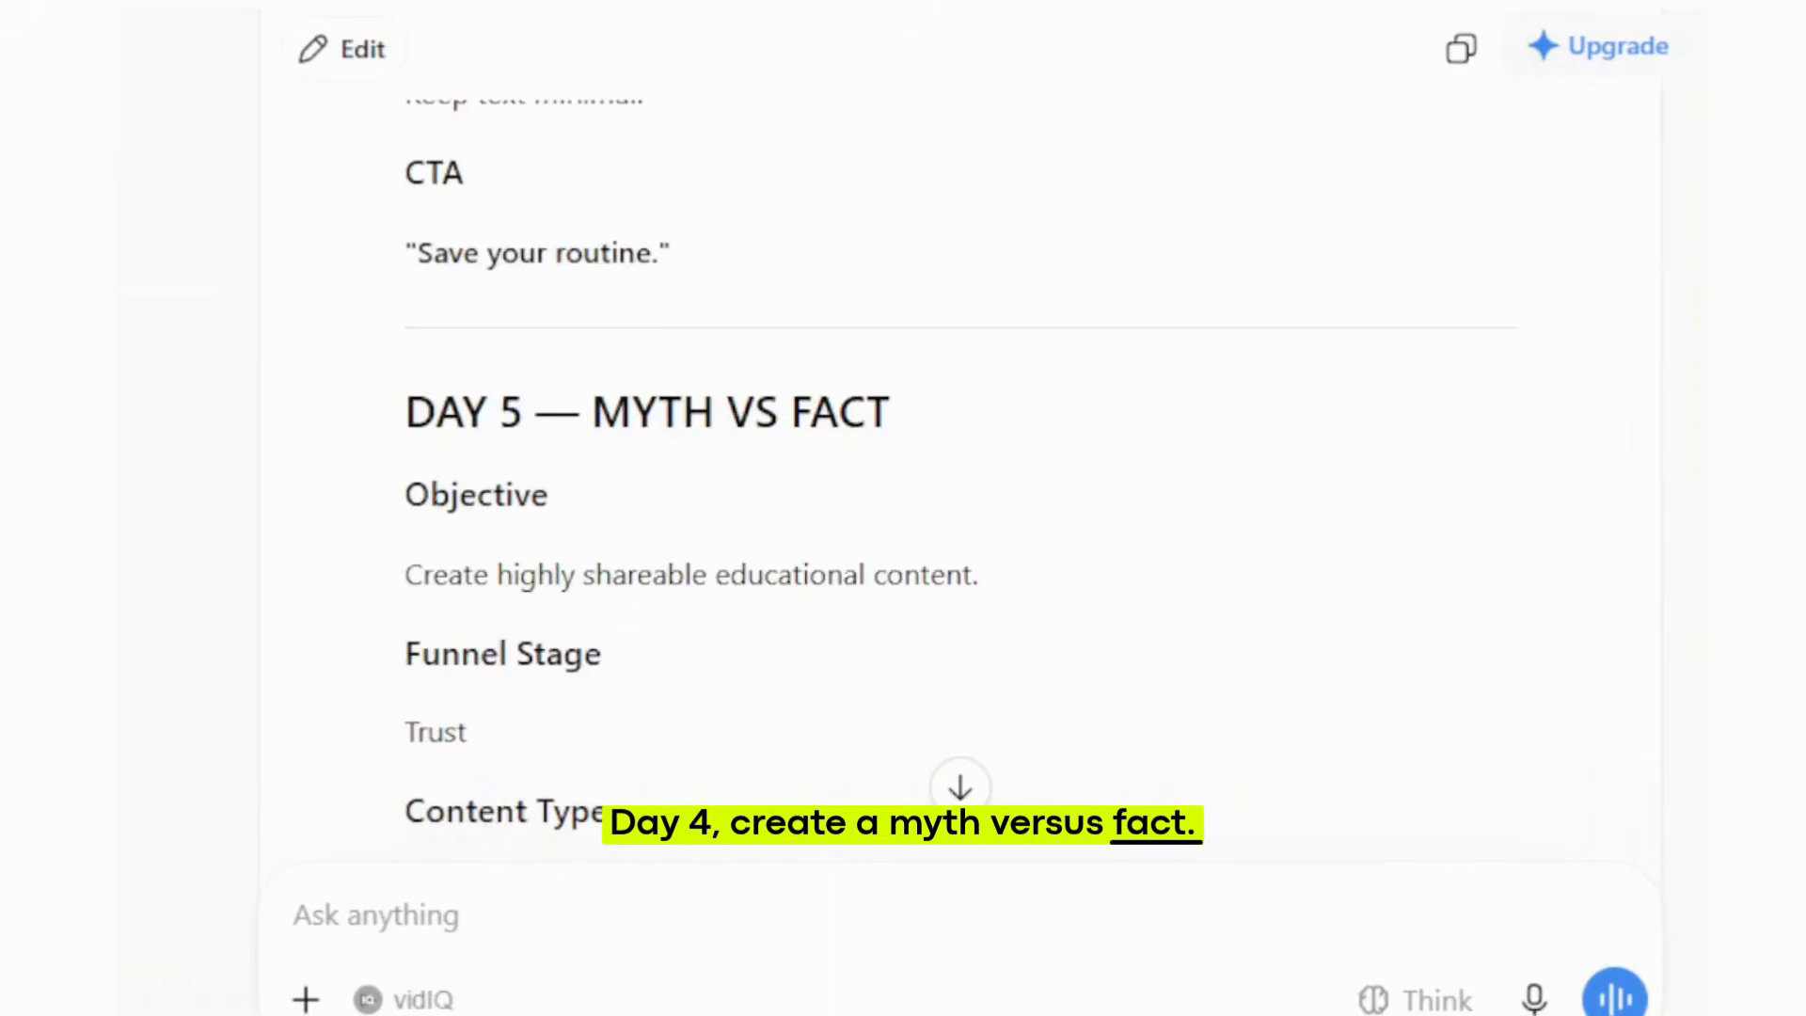
scroll(903, 471, "down", 6)
scroll(903, 471, "down", 15)
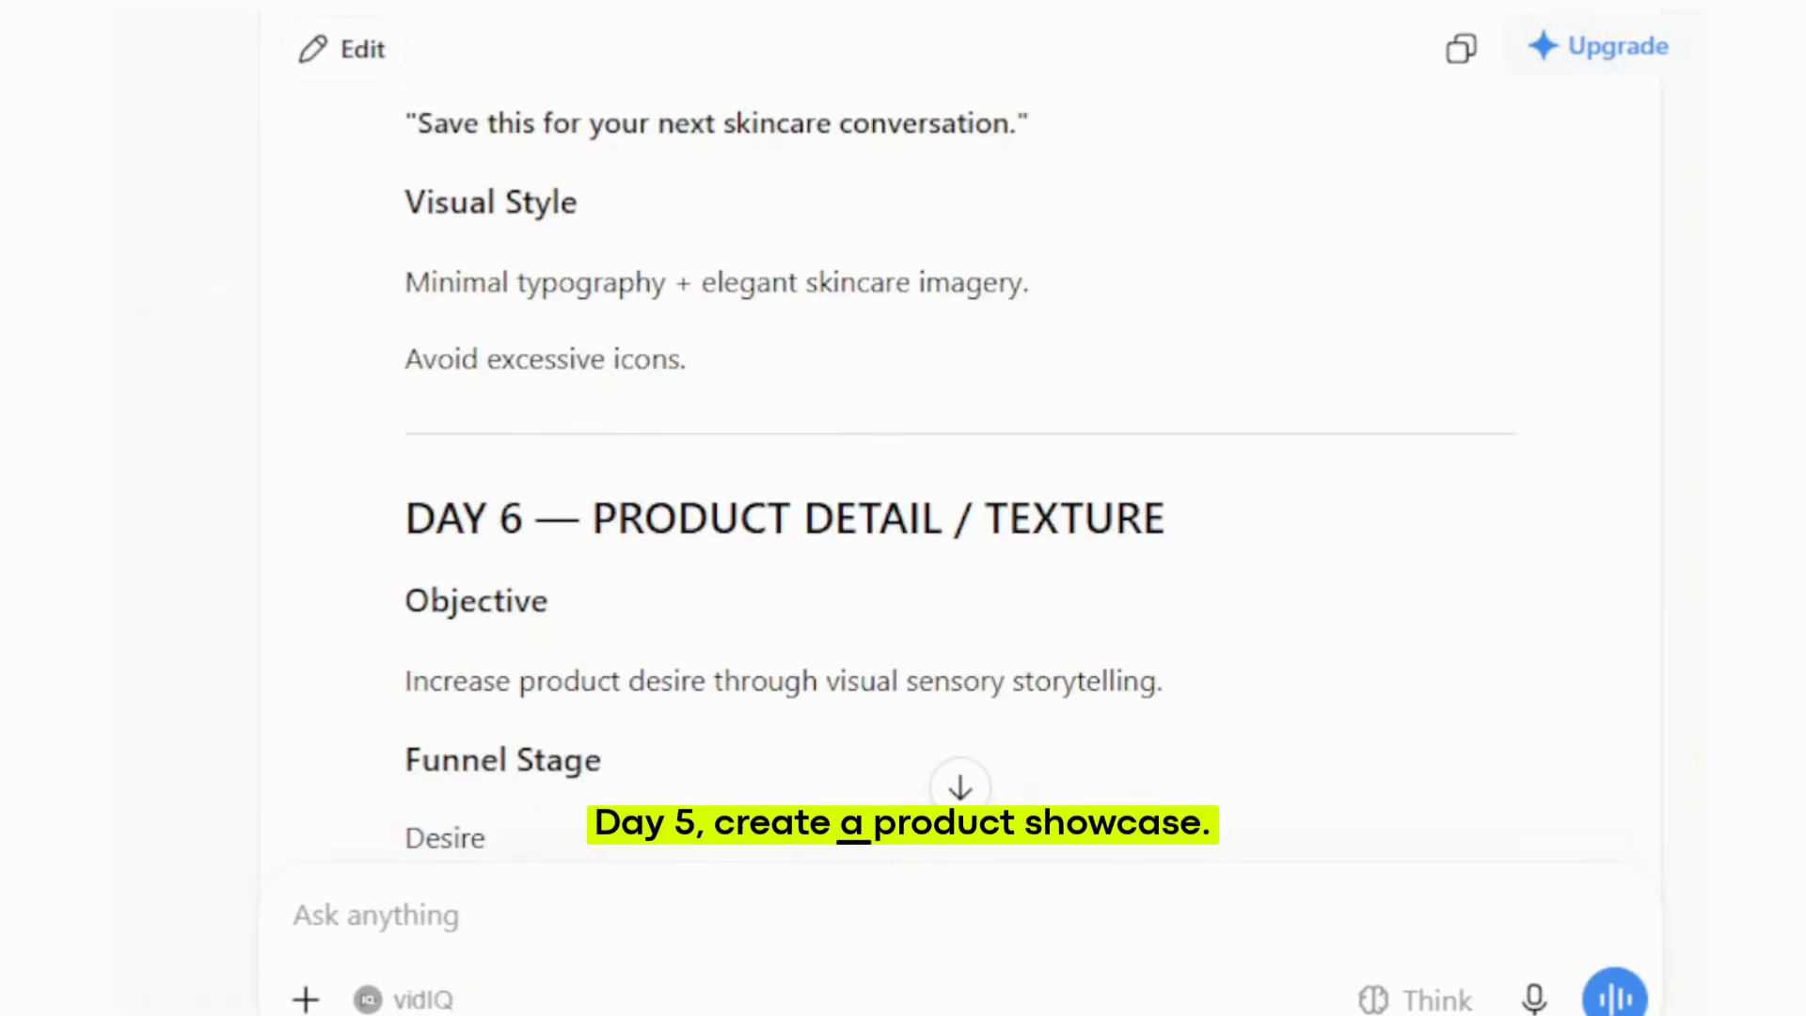
scroll(903, 470, "down", 4)
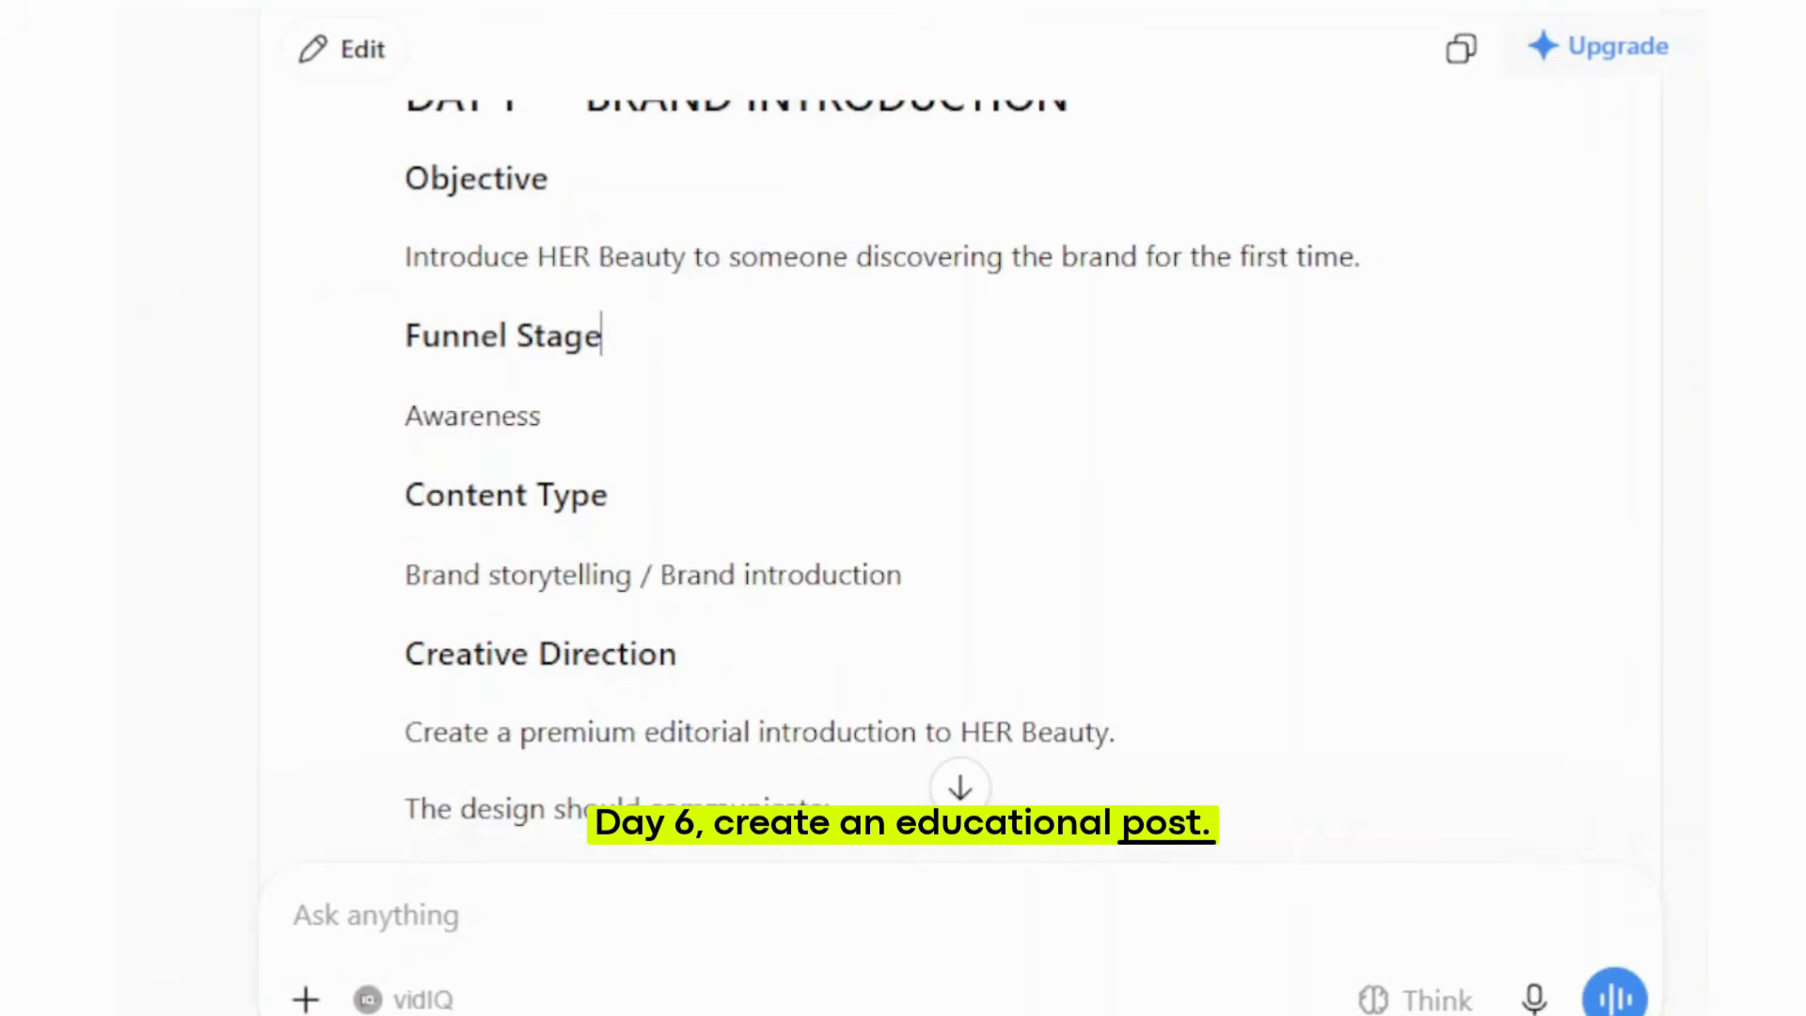
scroll(903, 470, "down", 3)
scroll(903, 470, "down", 10)
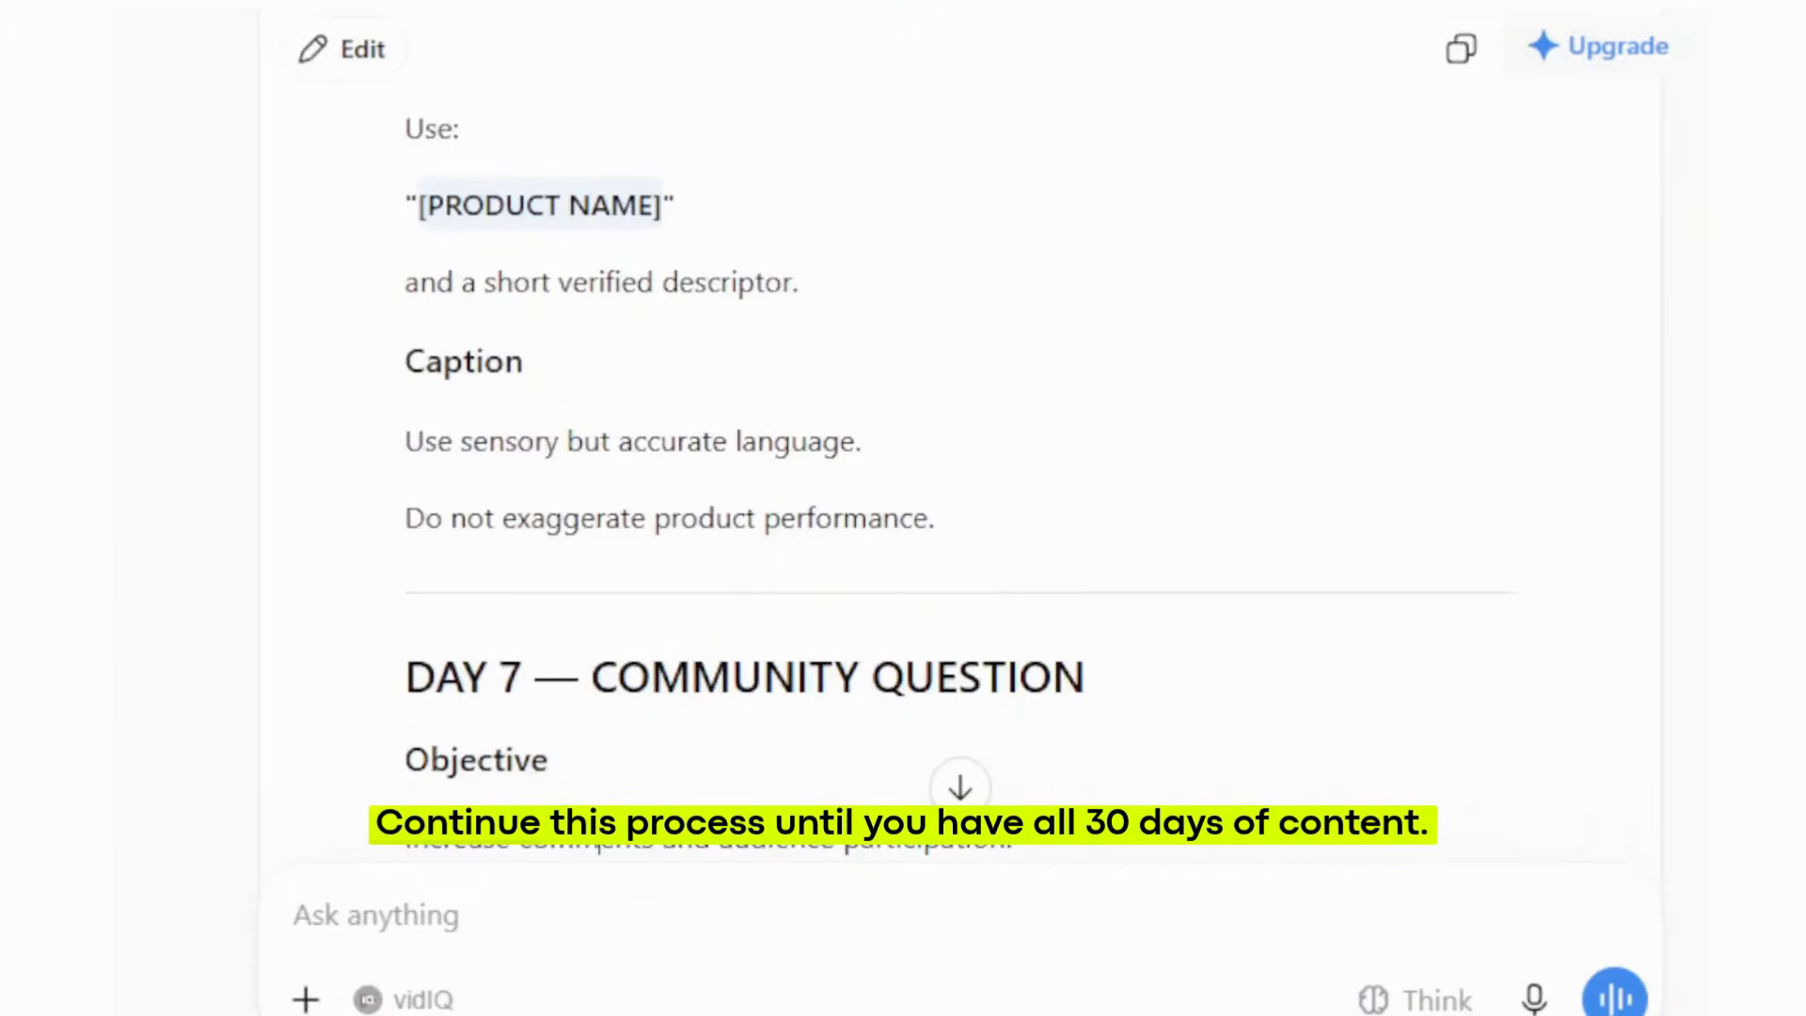
scroll(903, 471, "down", 15)
scroll(904, 471, "down", 5)
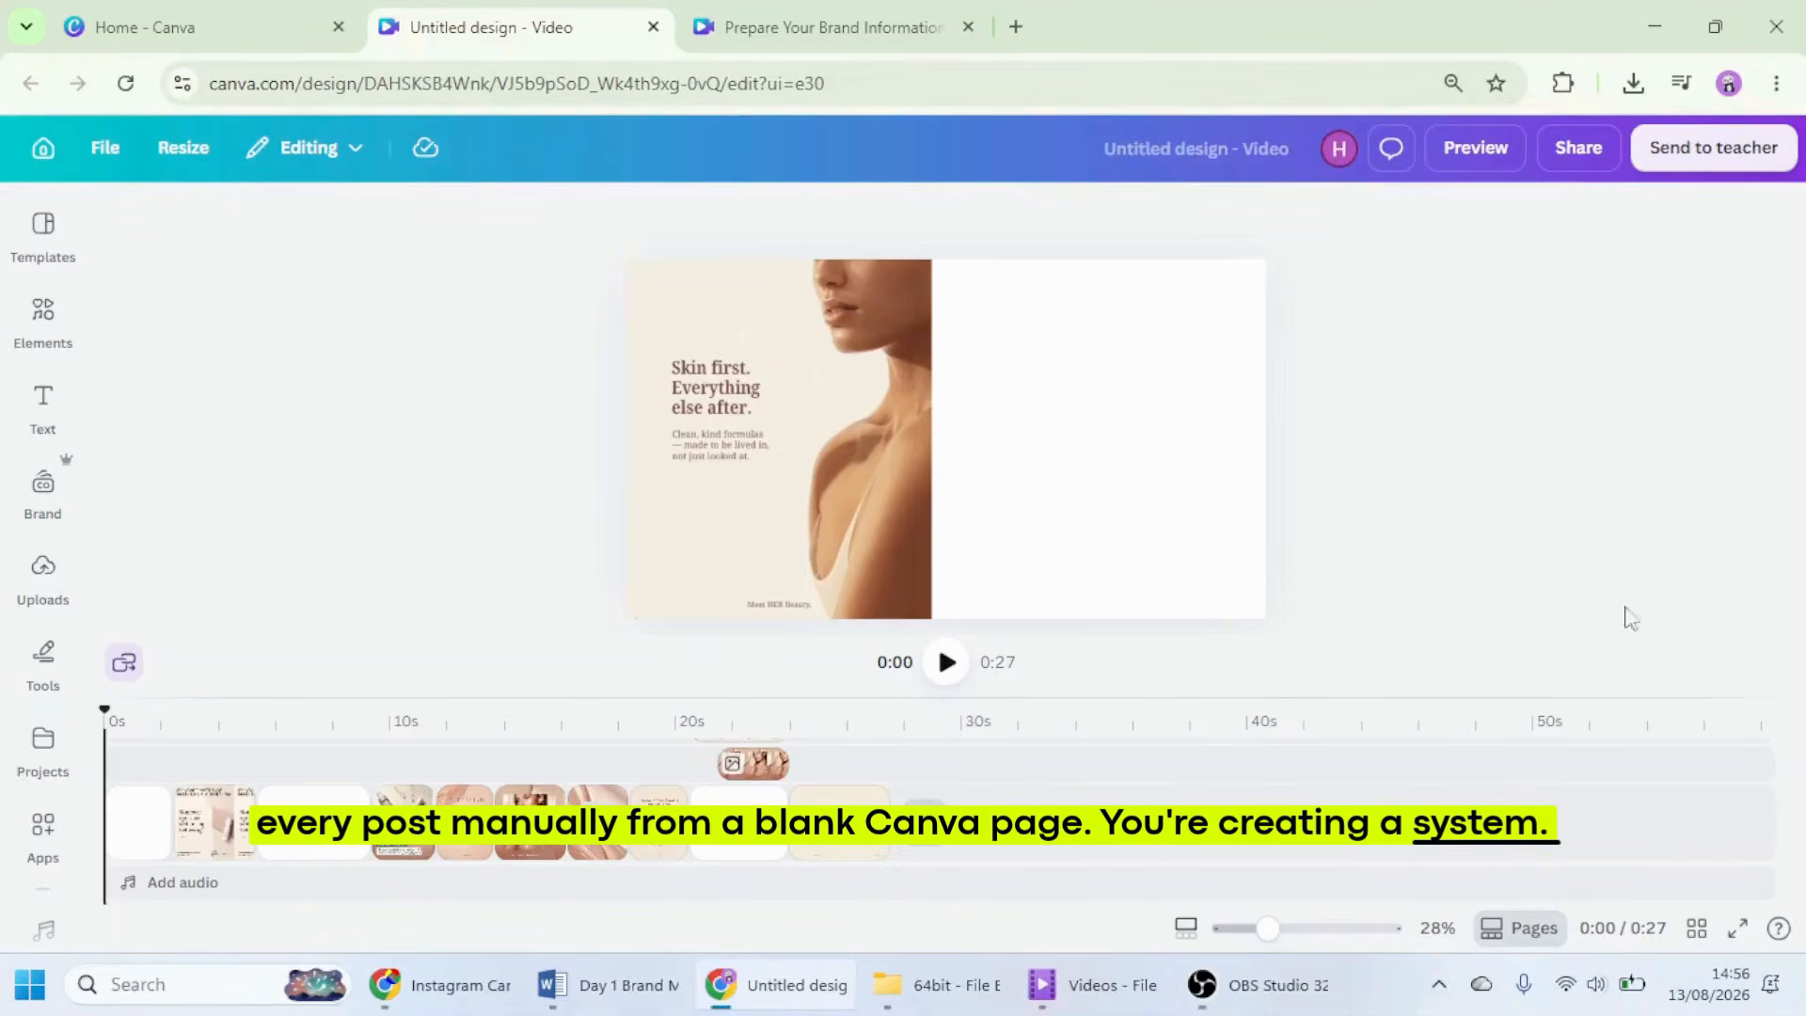
left_click(237, 840)
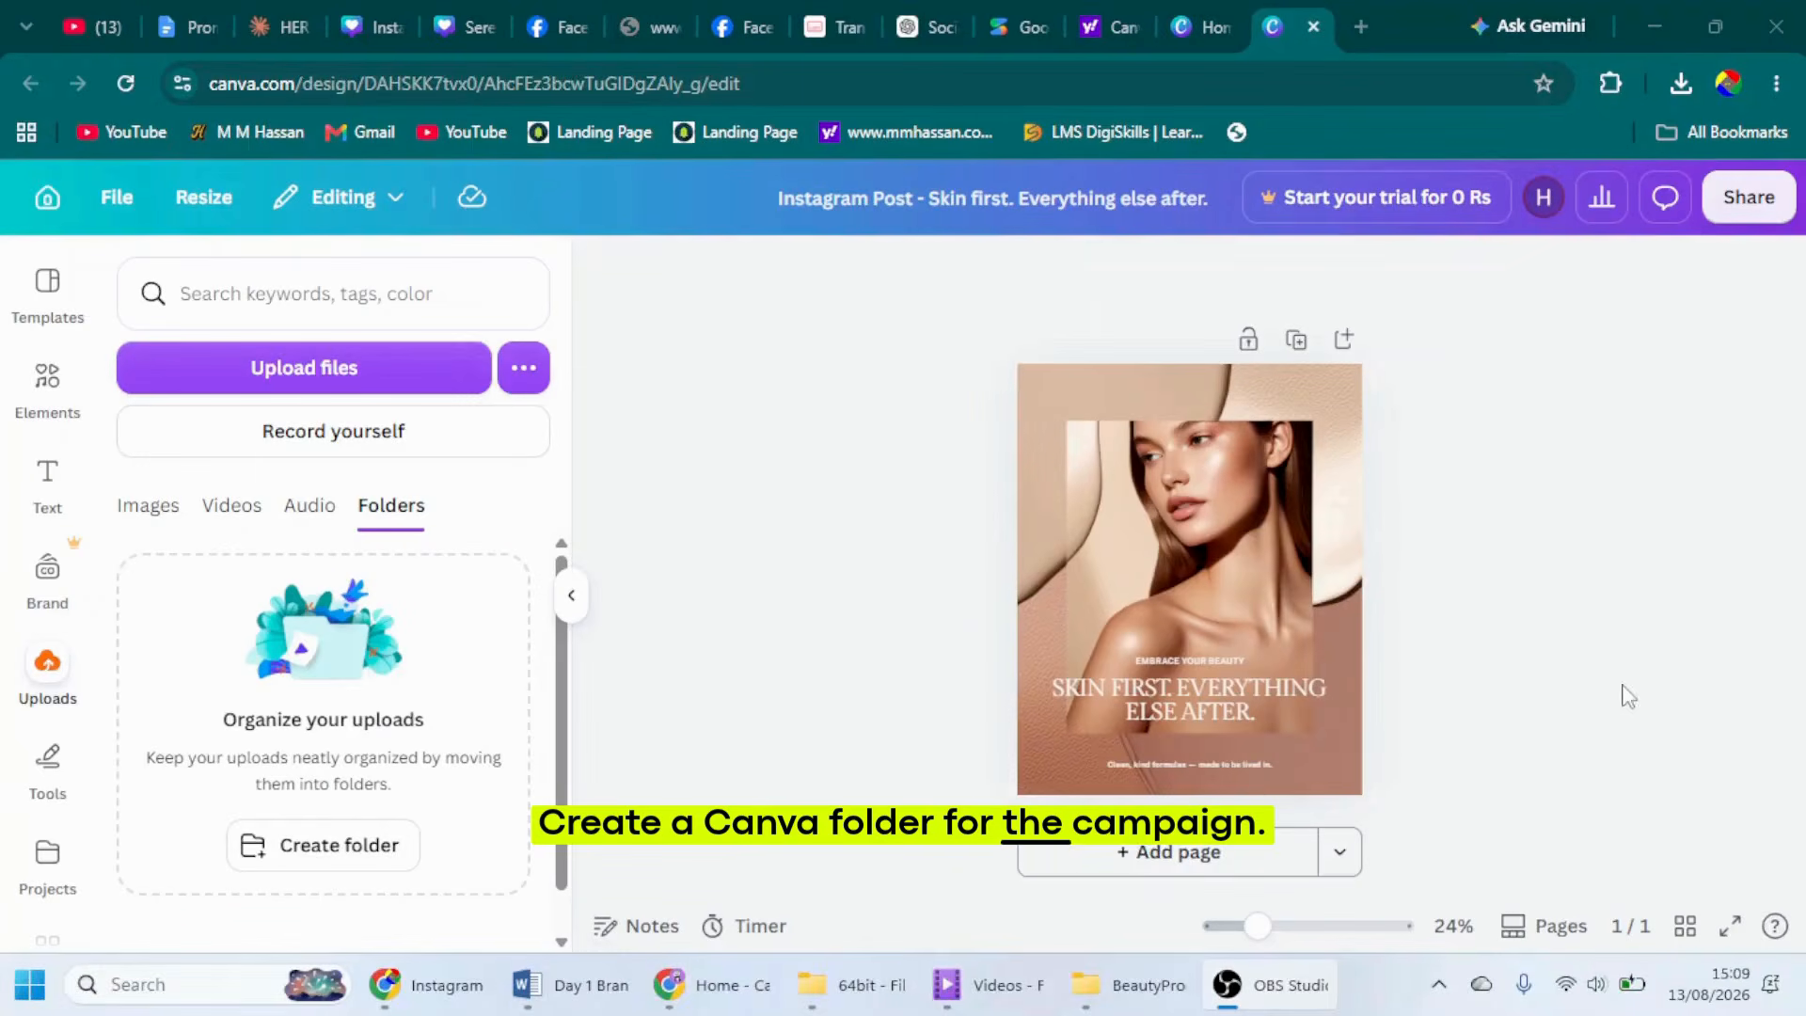
- Set up a new folder in the design's uploads and enter a campaign name for it
left_click(1646, 10)
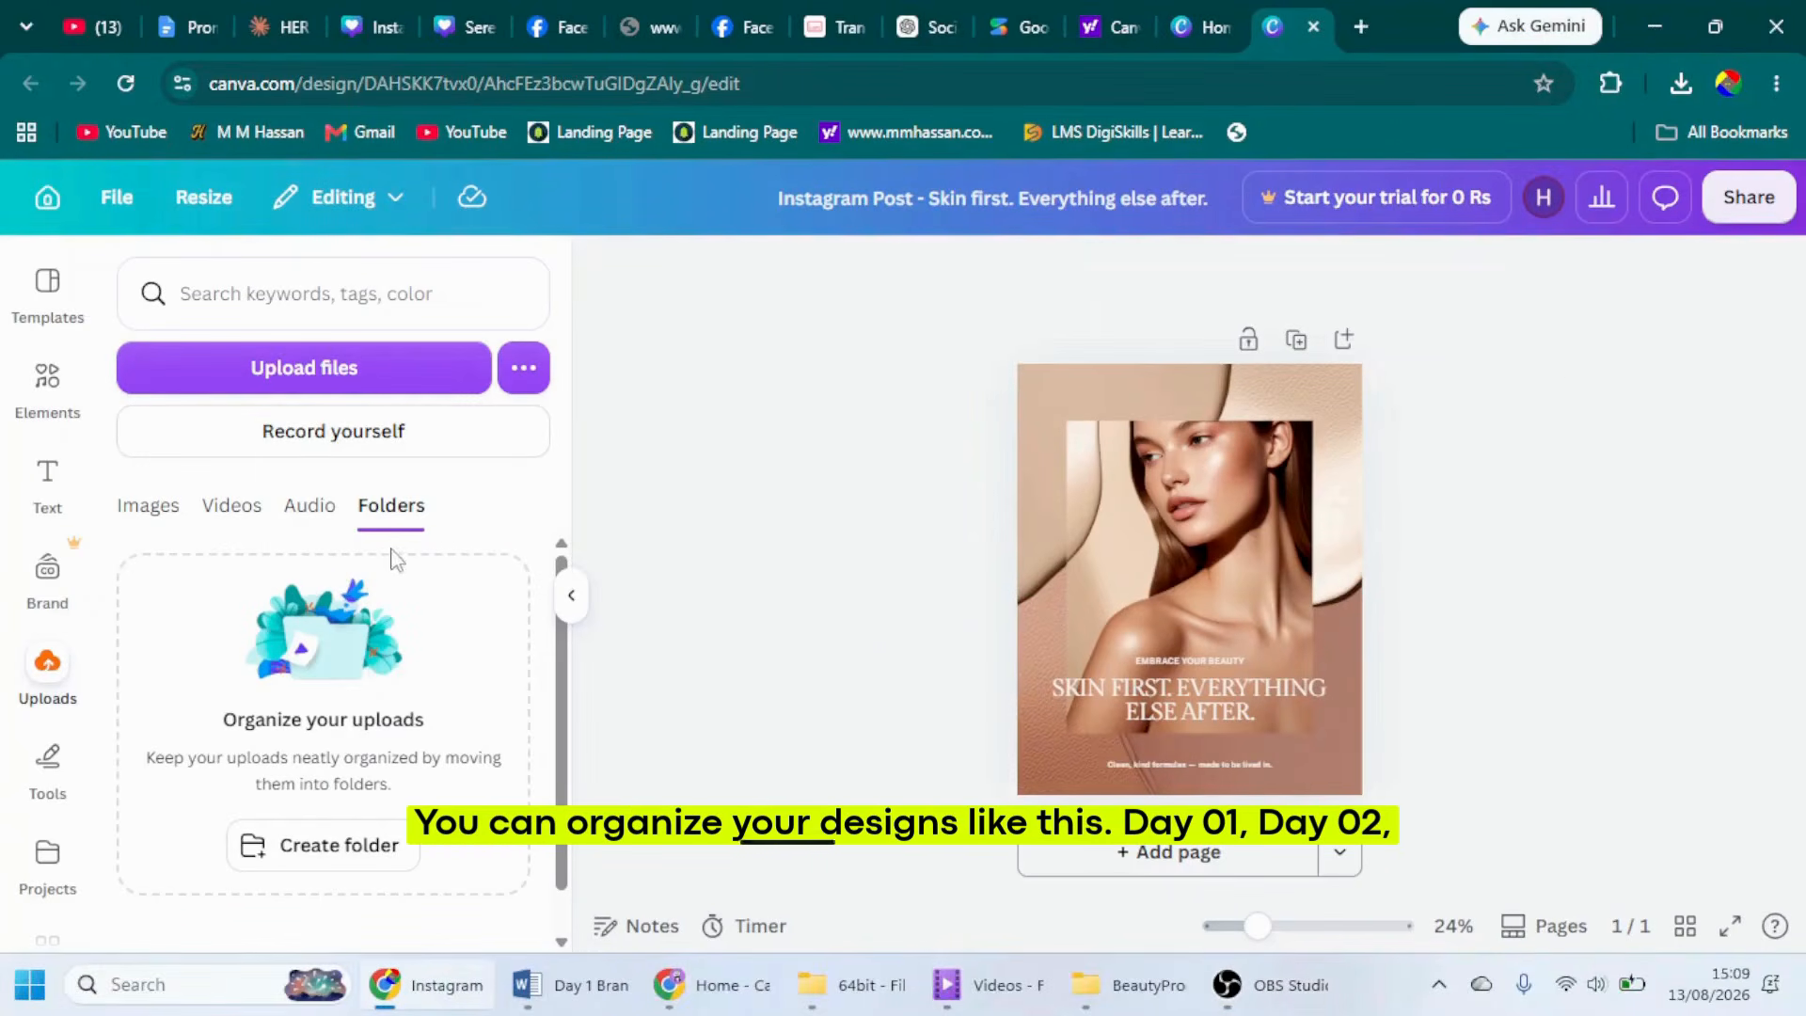
left_click(379, 851)
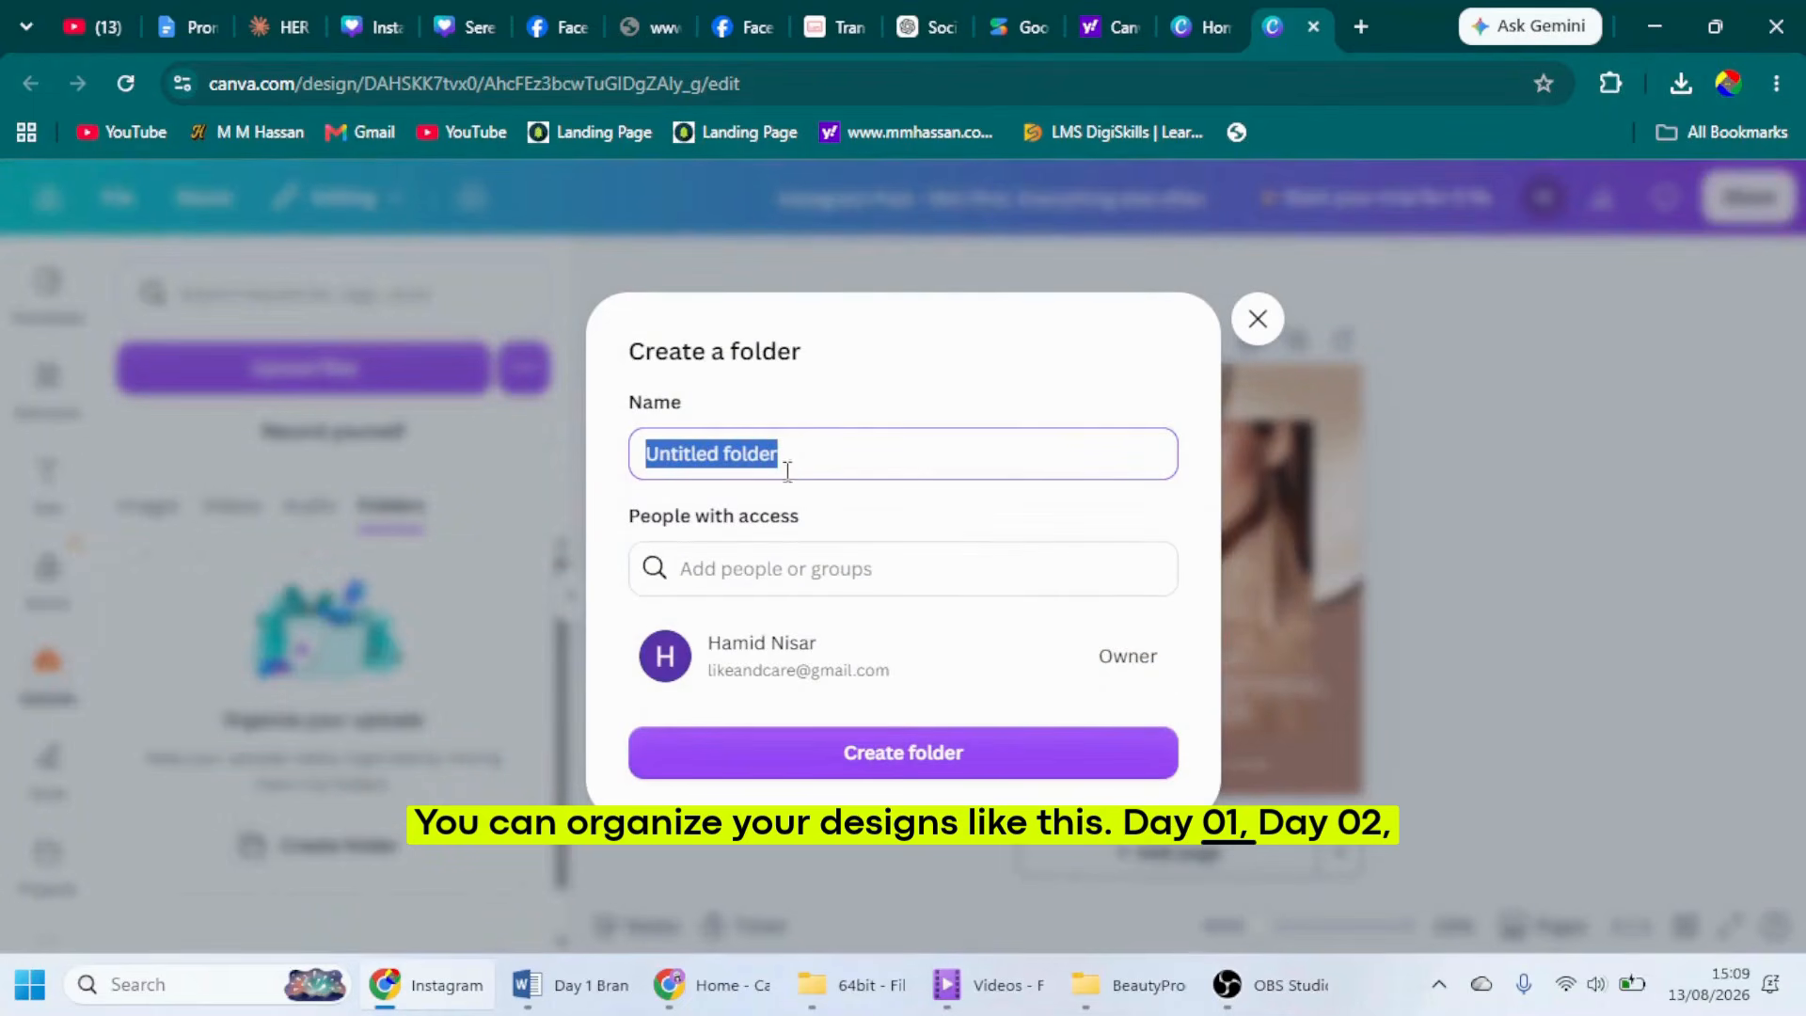
type("dampai")
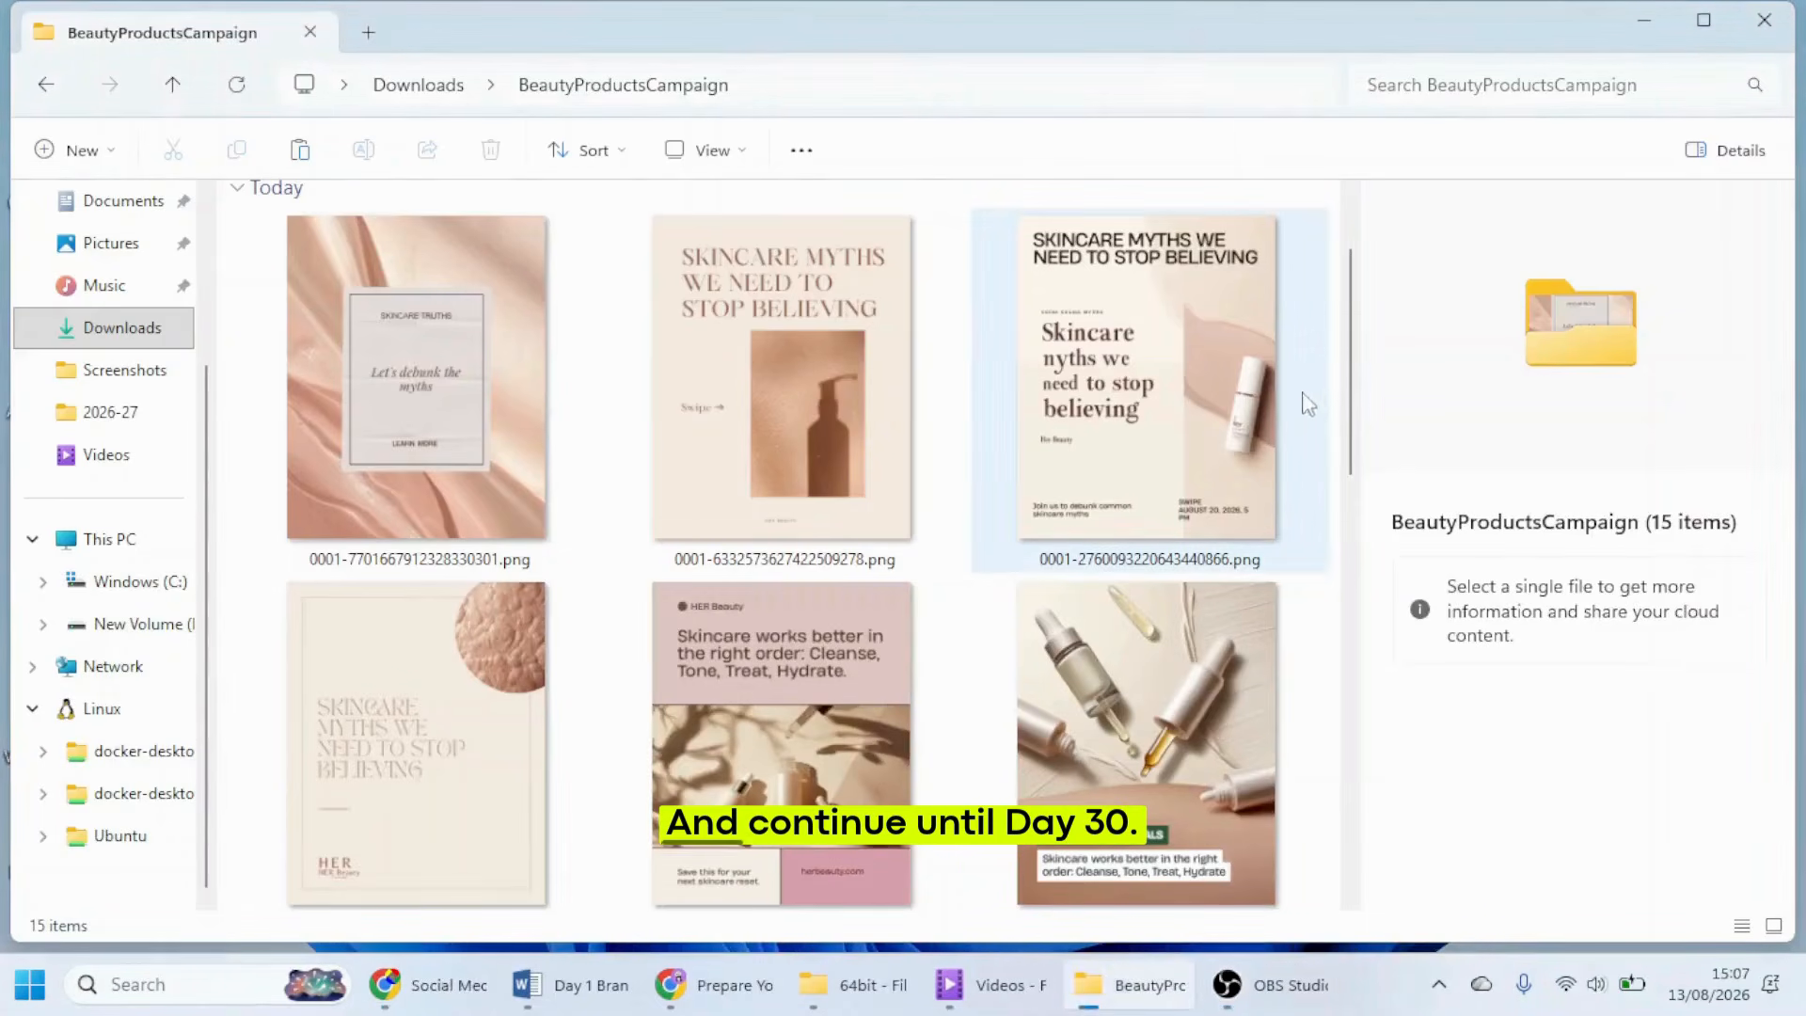
- Look through the exported post images in the BeautyProductsCampaign folder in File Explorer, down to the "Skin first" designs
left_click_drag(1355, 383, 1371, 790)
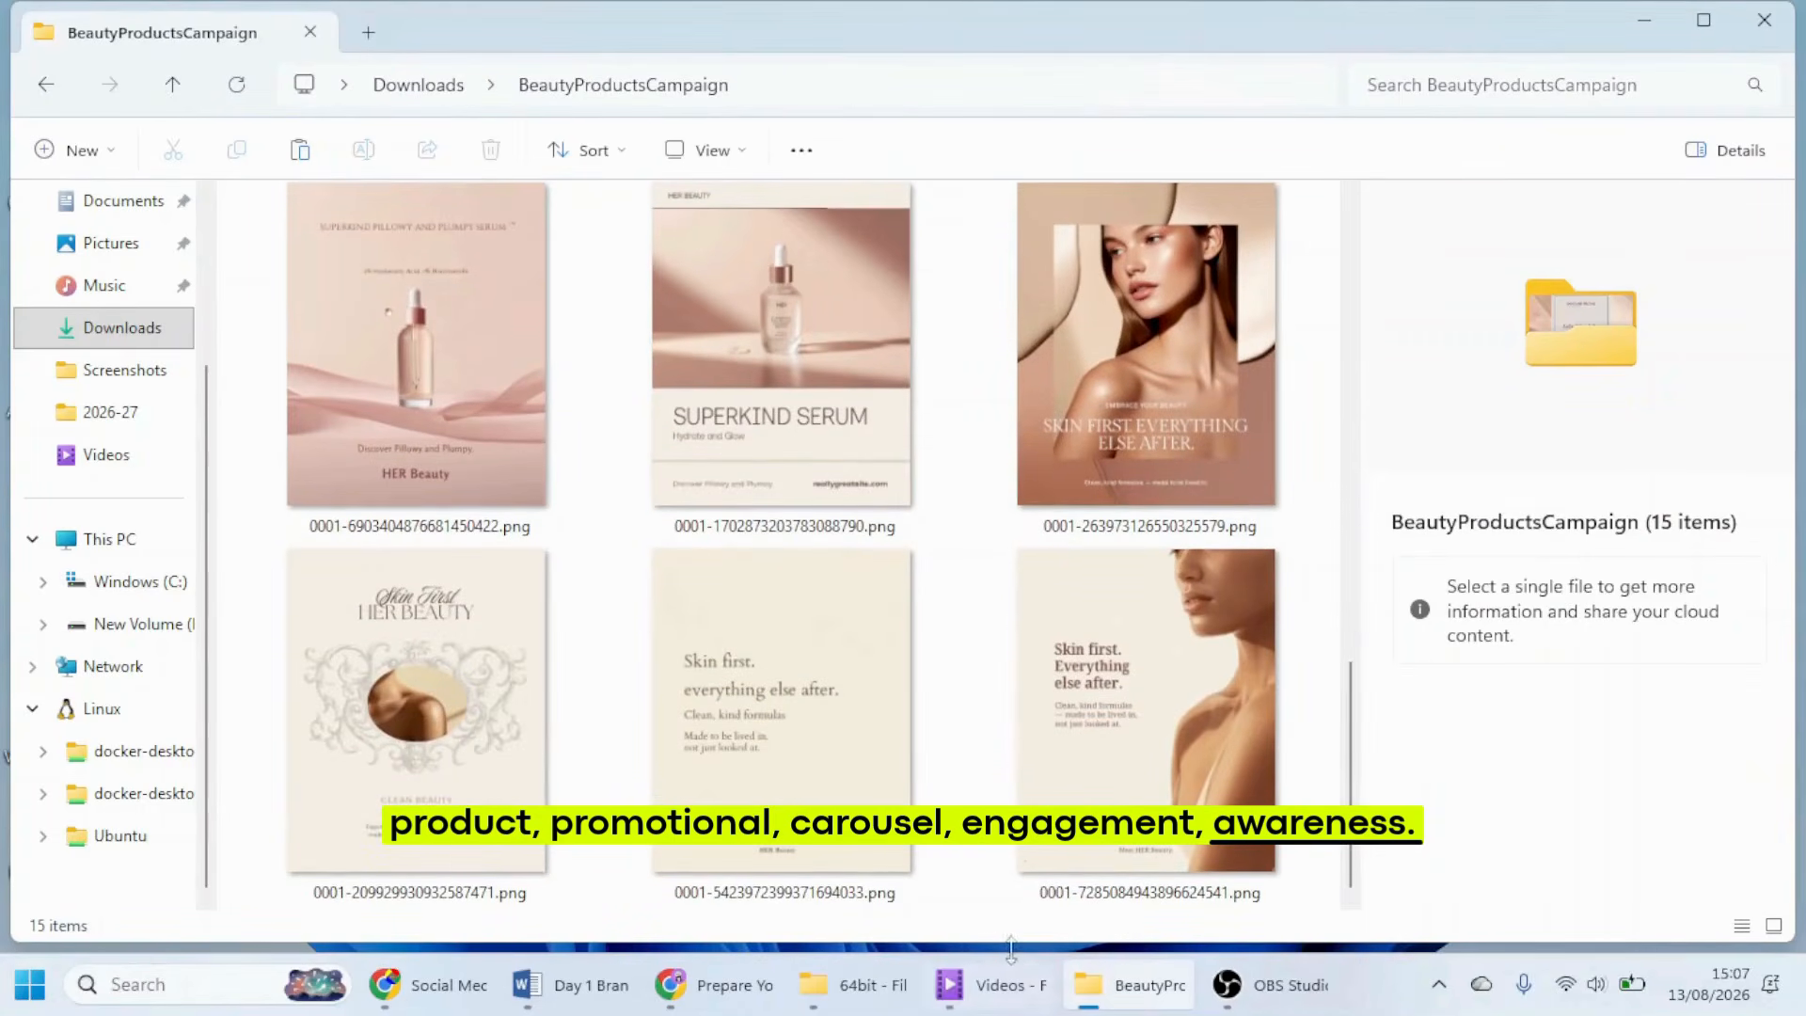
left_click(1259, 995)
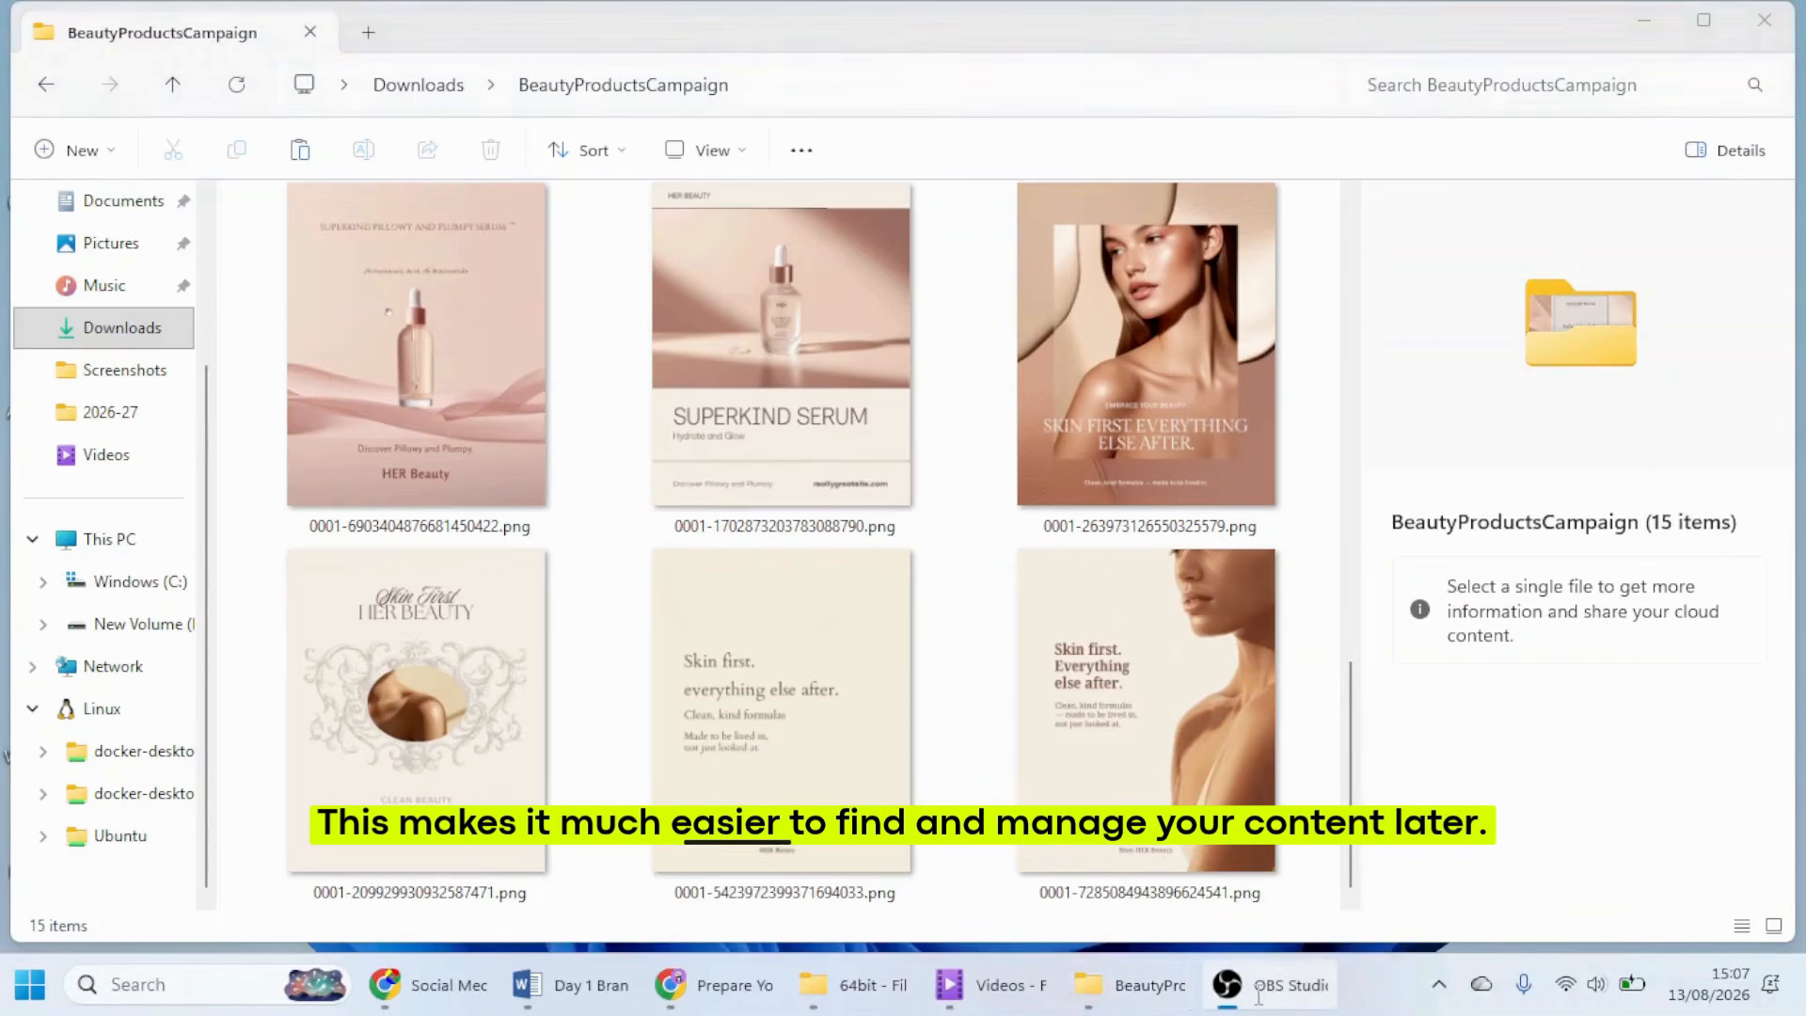